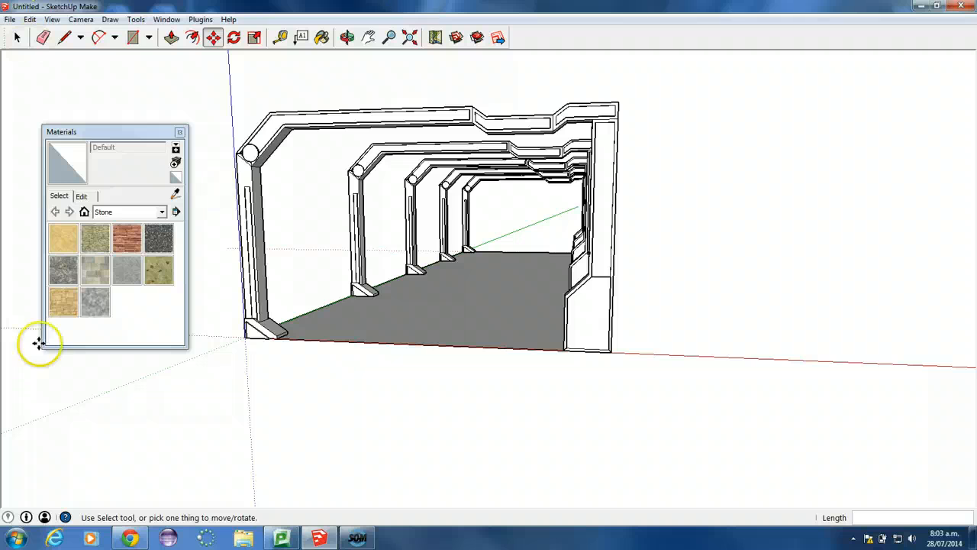
- Check the sci-fi hallway reference image in the browser, and return to the model
{"action": "key", "text": "alt+Tab"}
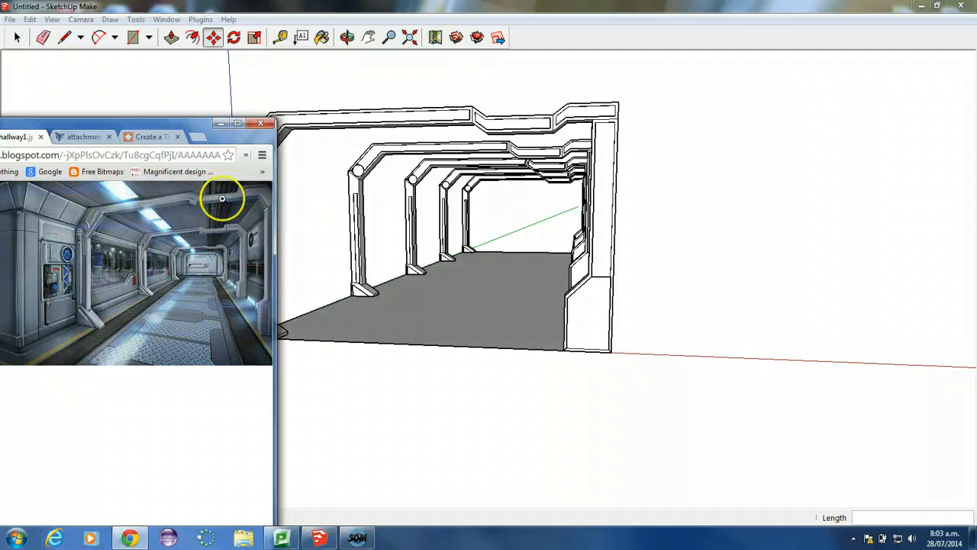
{"action": "left_click", "coordinate": [396, 15]}
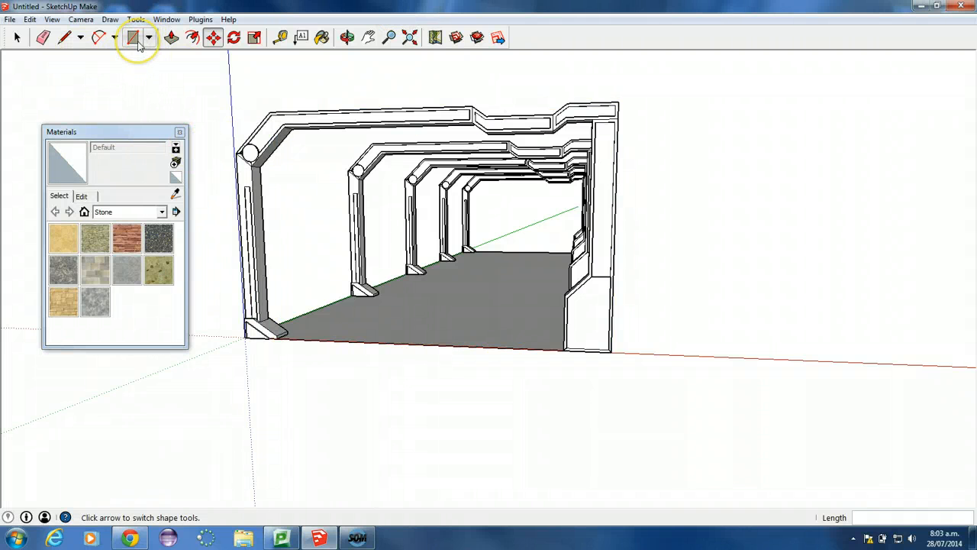
{"action": "left_click", "coordinate": [133, 38]}
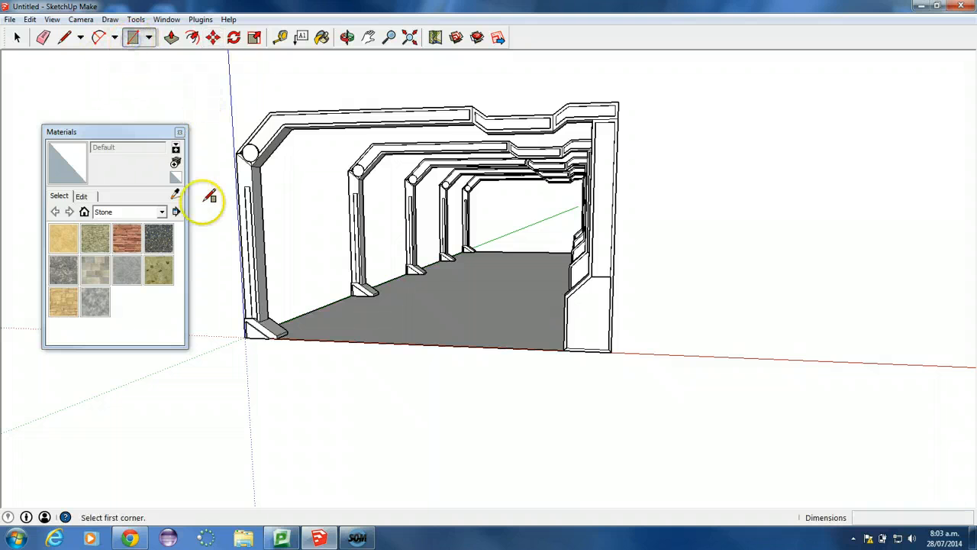
{"action": "middle_click_drag", "start_coordinate": [201, 280], "coordinate": [702, 297]}
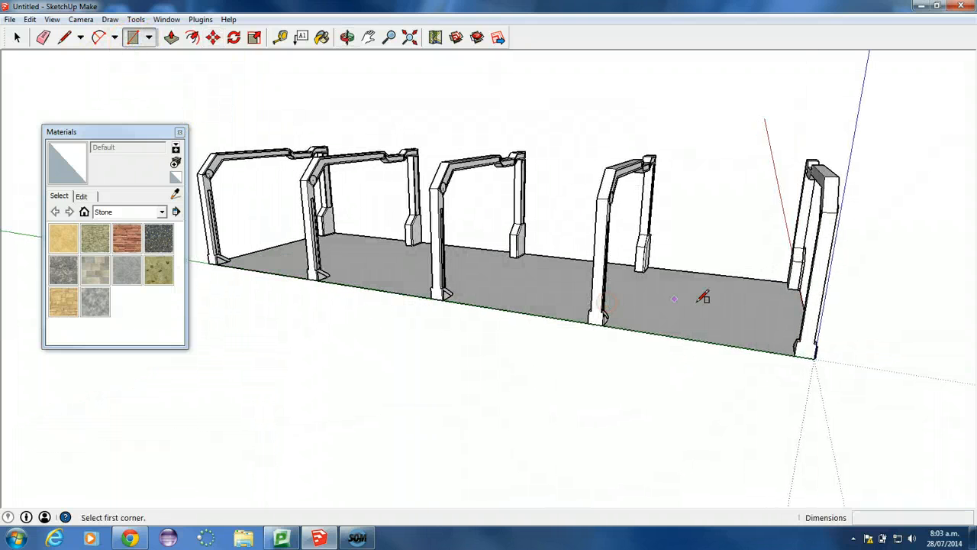
{"action": "left_click", "coordinate": [830, 365]}
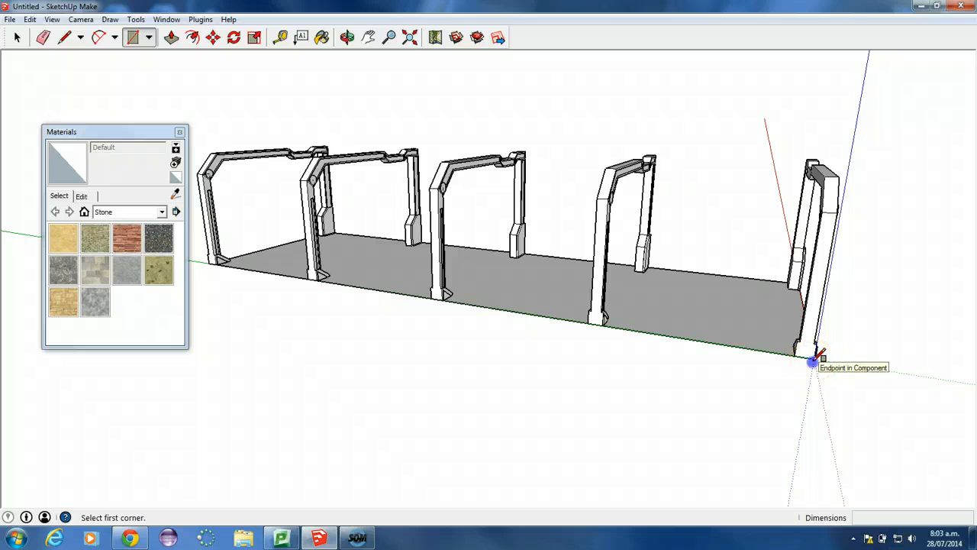
{"action": "left_click_drag", "start_coordinate": [814, 358], "coordinate": [603, 198]}
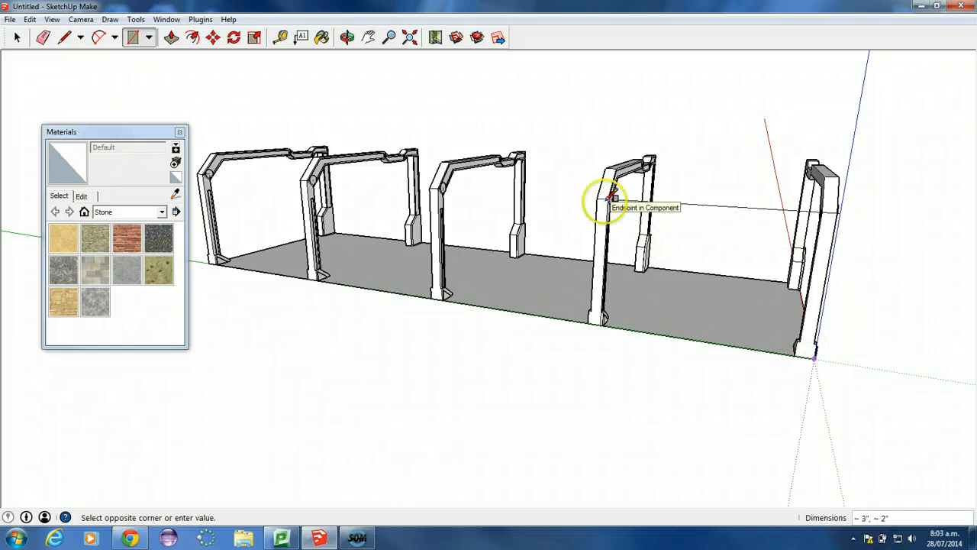
{"action": "left_click_drag", "start_coordinate": [610, 197], "coordinate": [610, 197]}
{"action": "middle_click_drag", "start_coordinate": [880, 329], "coordinate": [647, 322]}
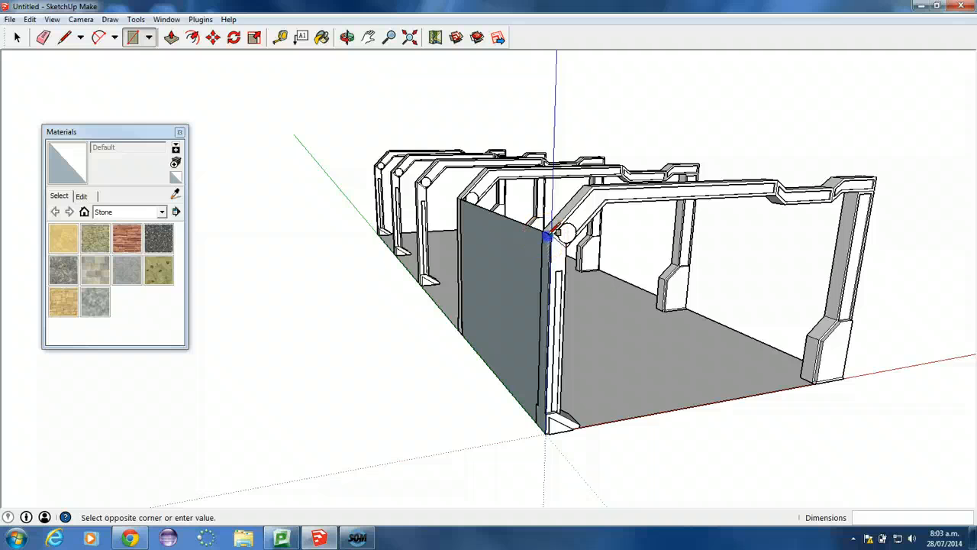
{"action": "left_click", "coordinate": [485, 169]}
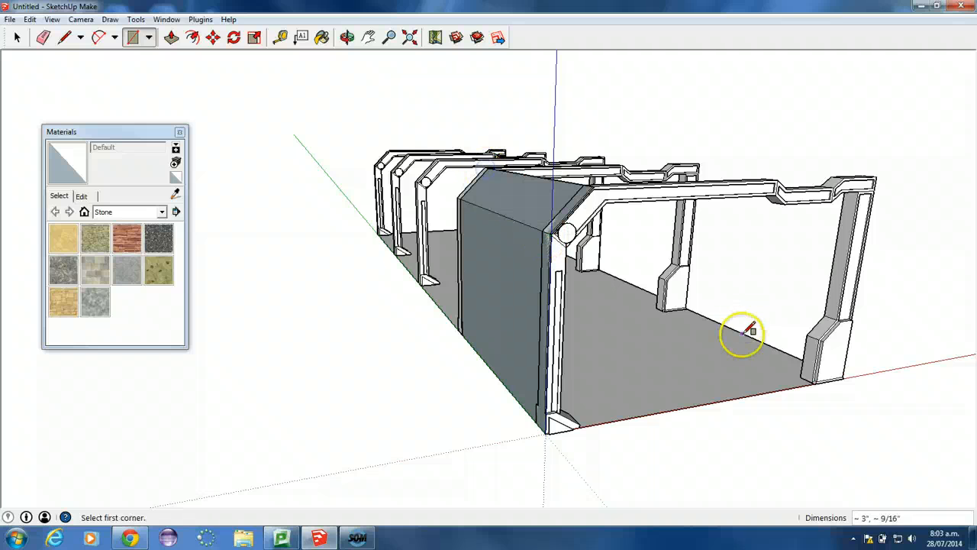
{"action": "middle_click_drag", "start_coordinate": [750, 329], "coordinate": [679, 401]}
{"action": "left_click", "coordinate": [526, 299]}
{"action": "left_click", "coordinate": [506, 285]}
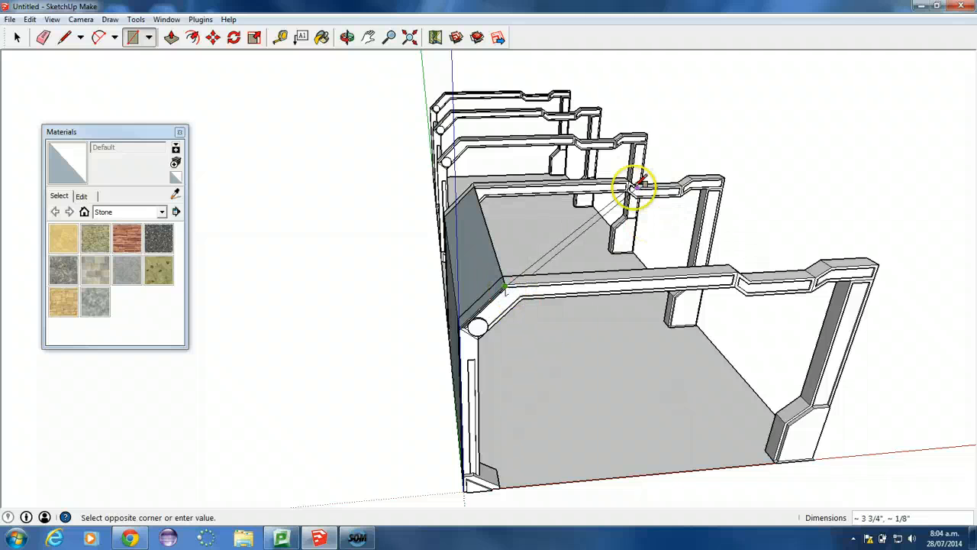
{"action": "left_click", "coordinate": [631, 178]}
{"action": "middle_click_drag", "start_coordinate": [809, 267], "coordinate": [450, 365]}
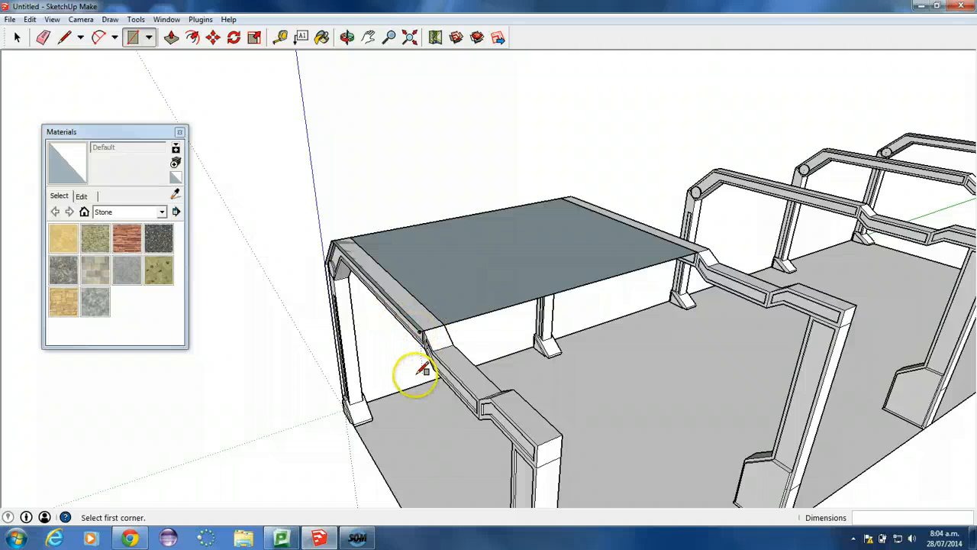
{"action": "key", "text": "ctrl+z"}
- Draw rectangles for the side wall along the green axis and the sloped panel above it, between the first two frames
{"action": "middle_click_drag", "start_coordinate": [316, 366], "coordinate": [933, 361]}
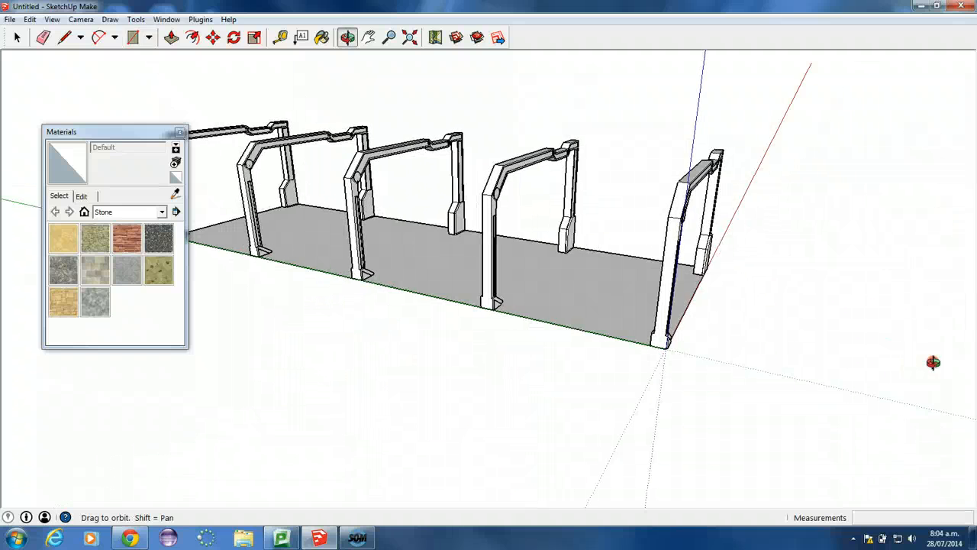
{"action": "scroll", "coordinate": [672, 359], "scroll_direction": "up", "scroll_amount": 5}
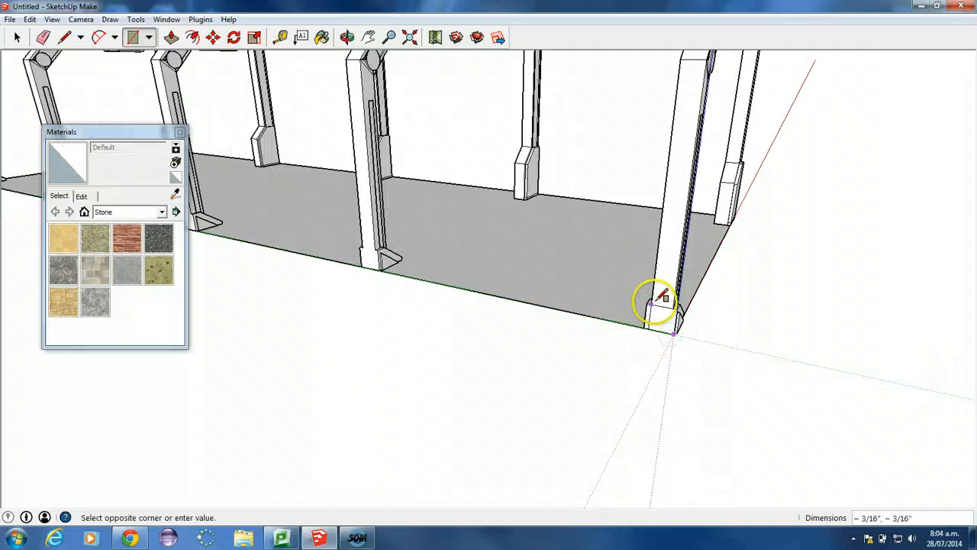
{"action": "left_click", "coordinate": [365, 55]}
{"action": "middle_click_drag", "start_coordinate": [447, 109], "coordinate": [571, 131]}
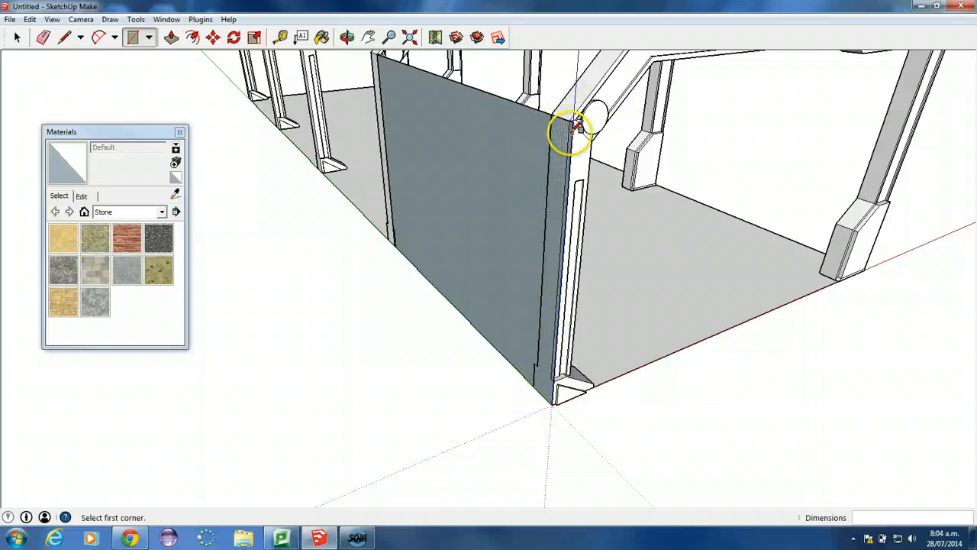
{"action": "middle_click_drag", "start_coordinate": [565, 140], "coordinate": [474, 262]}
{"action": "left_click", "coordinate": [472, 255]}
{"action": "middle_click_drag", "start_coordinate": [532, 138], "coordinate": [585, 320]}
{"action": "left_click", "coordinate": [639, 251]}
- Draw the main flat ceiling rectangle between the first two frames, about 3 1/8" by 2 3/16"
{"action": "middle_click_drag", "start_coordinate": [638, 262], "coordinate": [522, 217]}
{"action": "middle_click_drag", "start_coordinate": [671, 140], "coordinate": [445, 220]}
{"action": "left_click", "coordinate": [534, 137]}
{"action": "left_click", "coordinate": [526, 273]}
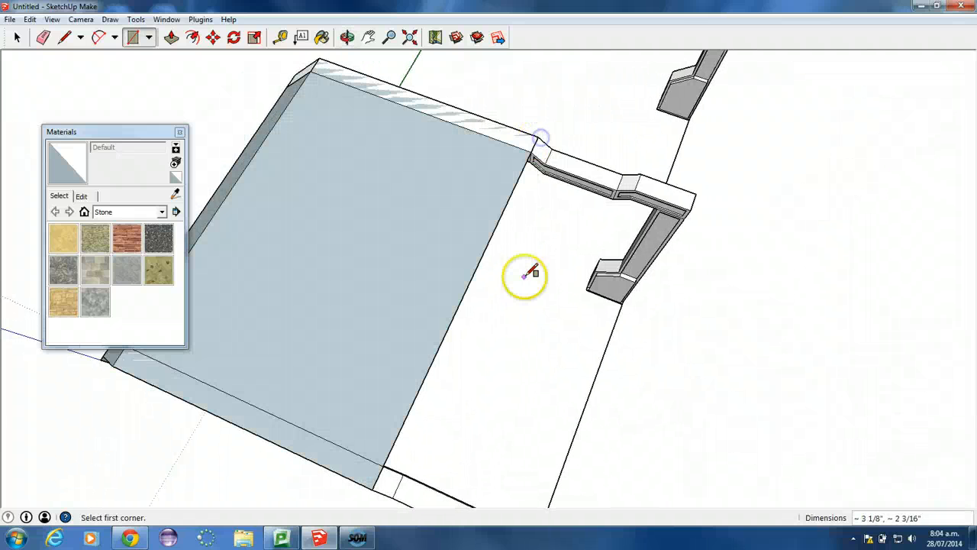
- Draw the narrow sloped ceiling strip down to the frames' recess, about 3 1/8" by 3/16"
{"action": "middle_click_drag", "start_coordinate": [526, 273], "coordinate": [480, 130]}
{"action": "left_click", "coordinate": [303, 165]}
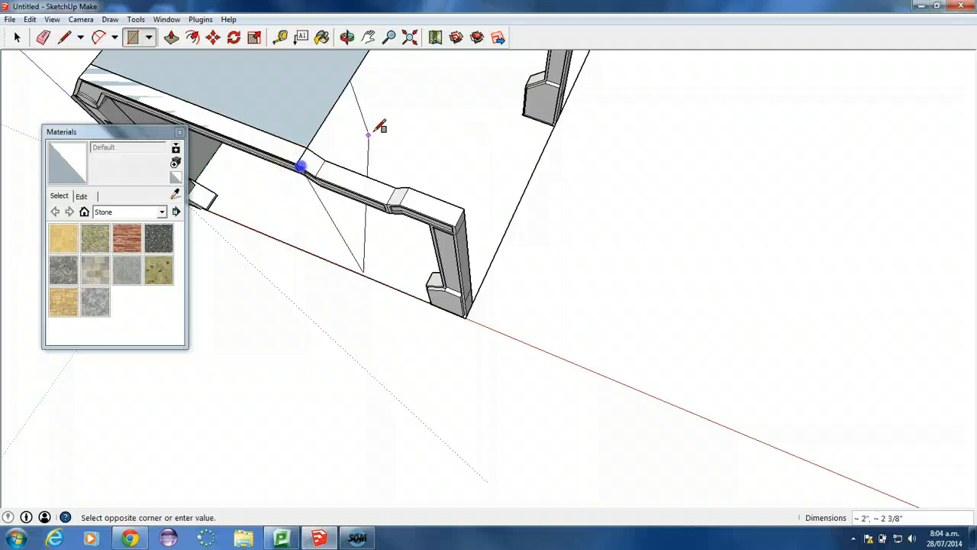
{"action": "middle_click_drag", "start_coordinate": [382, 127], "coordinate": [359, 266]}
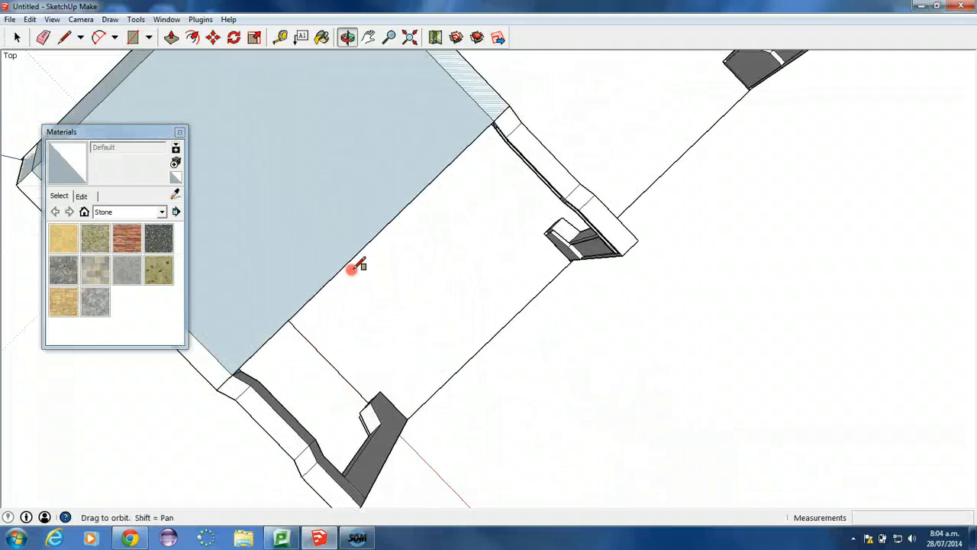
{"action": "left_click", "coordinate": [517, 127]}
{"action": "scroll", "coordinate": [526, 124], "scroll_direction": "up", "scroll_amount": 3}
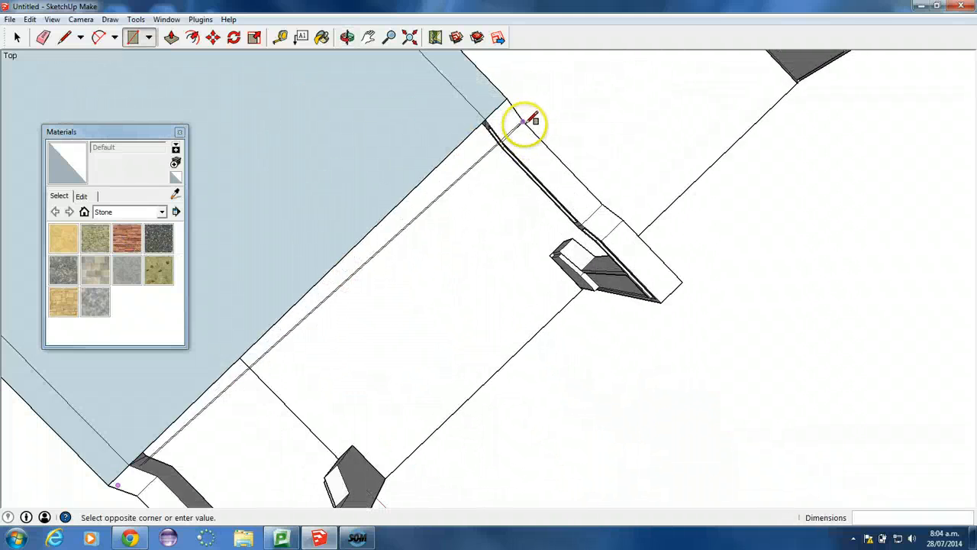
{"action": "middle_click_drag", "start_coordinate": [484, 271], "coordinate": [552, 172], "text": "shift"}
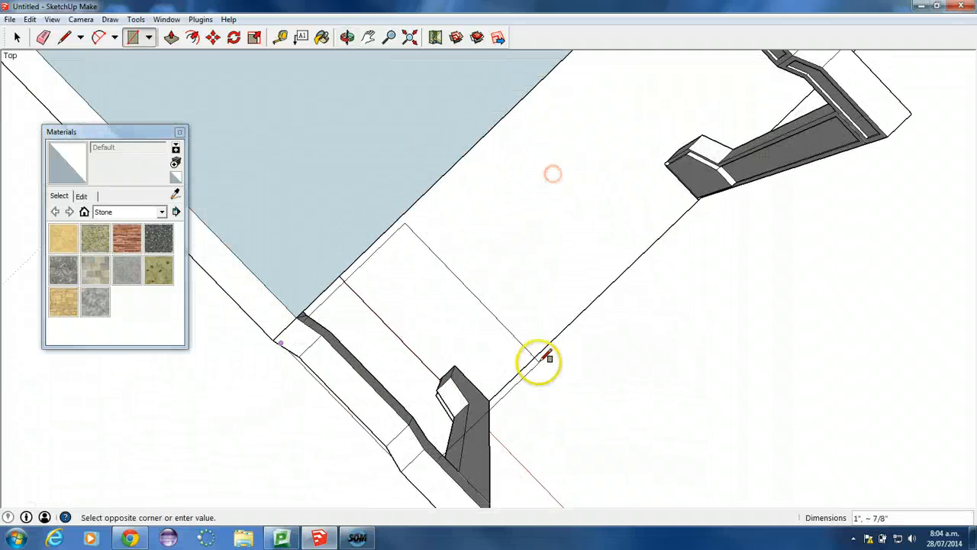
{"action": "middle_click_drag", "start_coordinate": [545, 354], "coordinate": [458, 157]}
{"action": "left_click", "coordinate": [287, 81]}
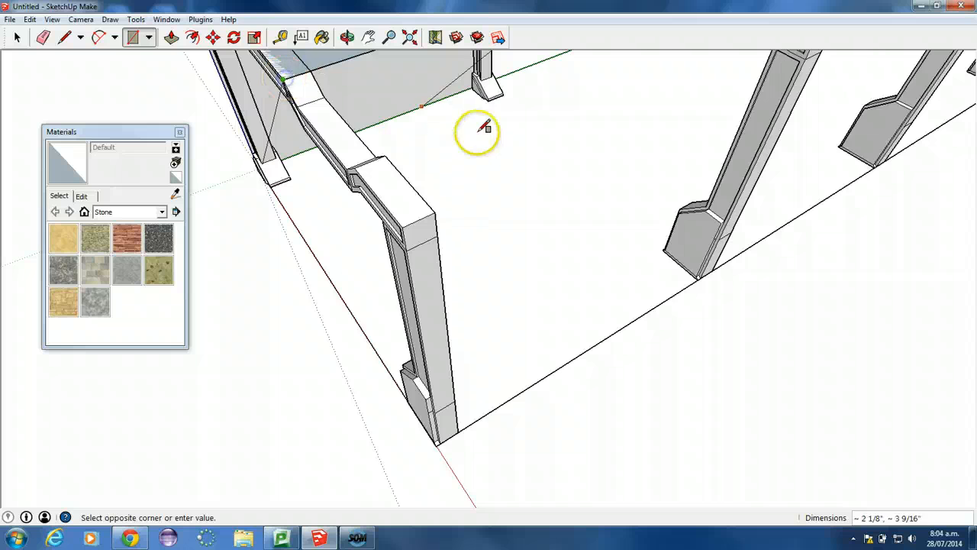
{"action": "middle_click_drag", "start_coordinate": [476, 130], "coordinate": [400, 168]}
{"action": "left_click", "coordinate": [327, 338]}
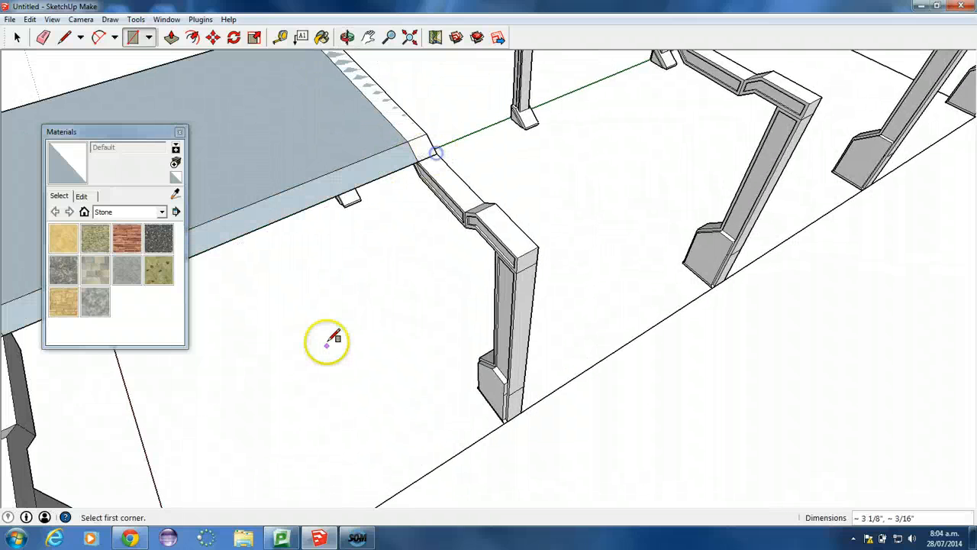
- Draw the recessed ceiling panel, about 2 15/16" by 11/16", and the rising strip beside it, about 2 15/16" by 3/16"
{"action": "middle_click_drag", "start_coordinate": [327, 338], "coordinate": [534, 258]}
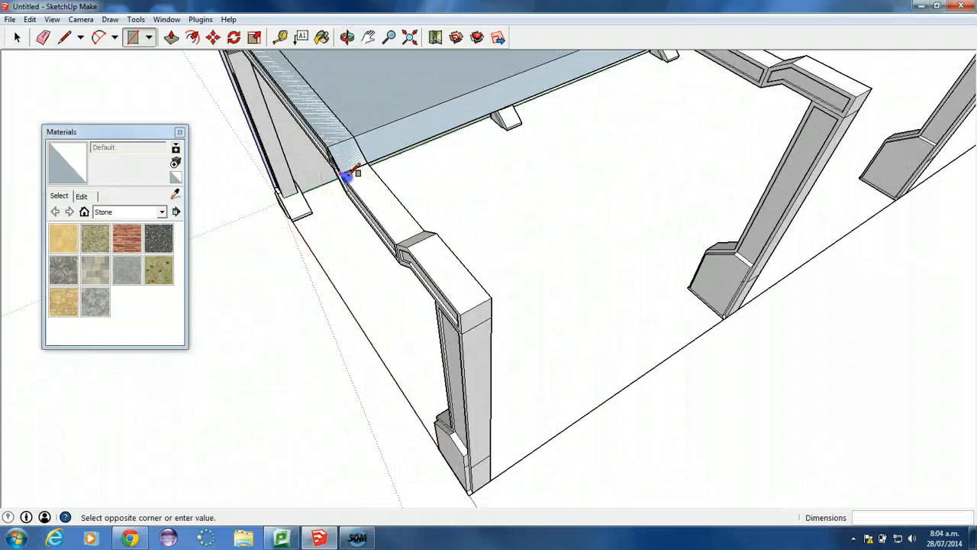
{"action": "left_click_drag", "start_coordinate": [348, 174], "coordinate": [770, 67]}
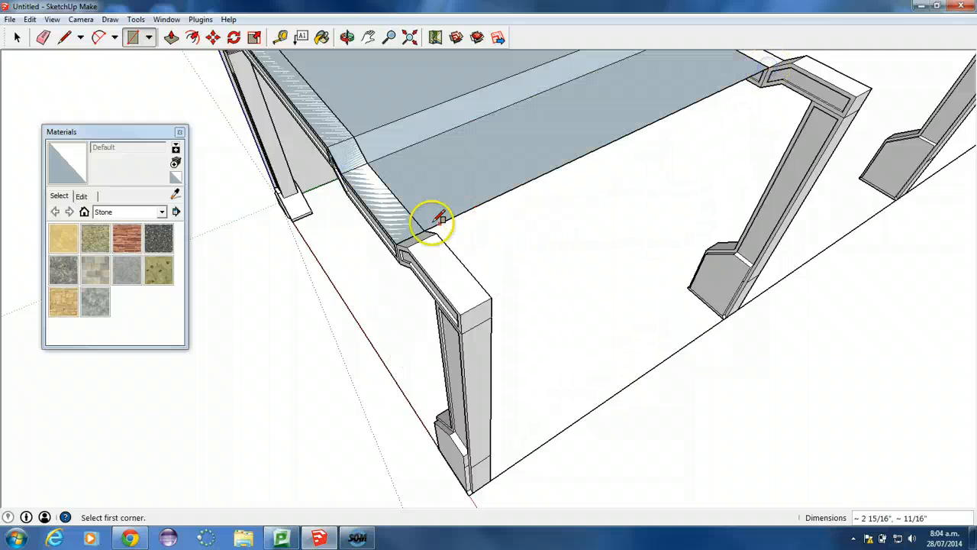
{"action": "left_click", "coordinate": [399, 241]}
{"action": "left_click", "coordinate": [796, 62]}
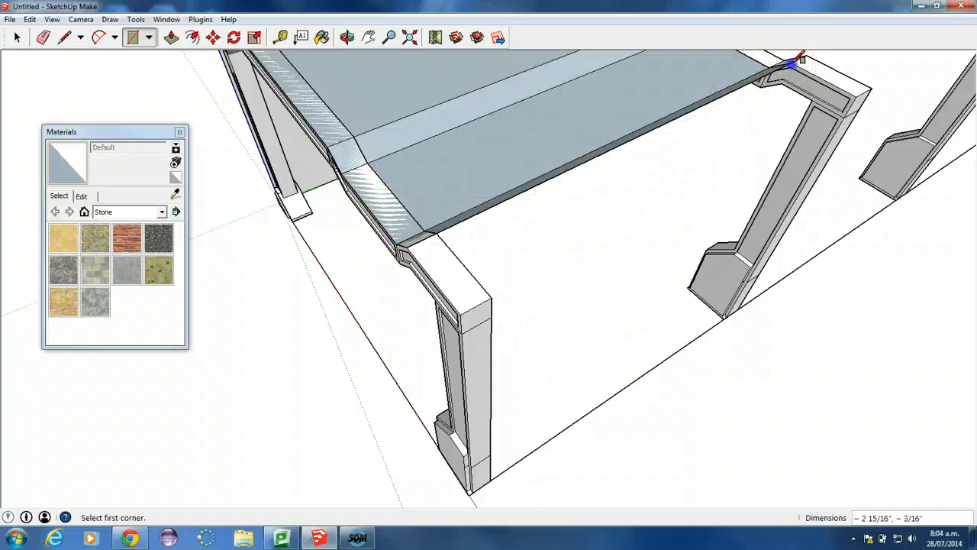
- Draw the outer flat ceiling panel, about 2 15/16" by 1/2", and the side wall beneath it, about 2 15/16" by 2 7/16"
{"action": "left_click", "coordinate": [410, 245]}
{"action": "left_click", "coordinate": [406, 247]}
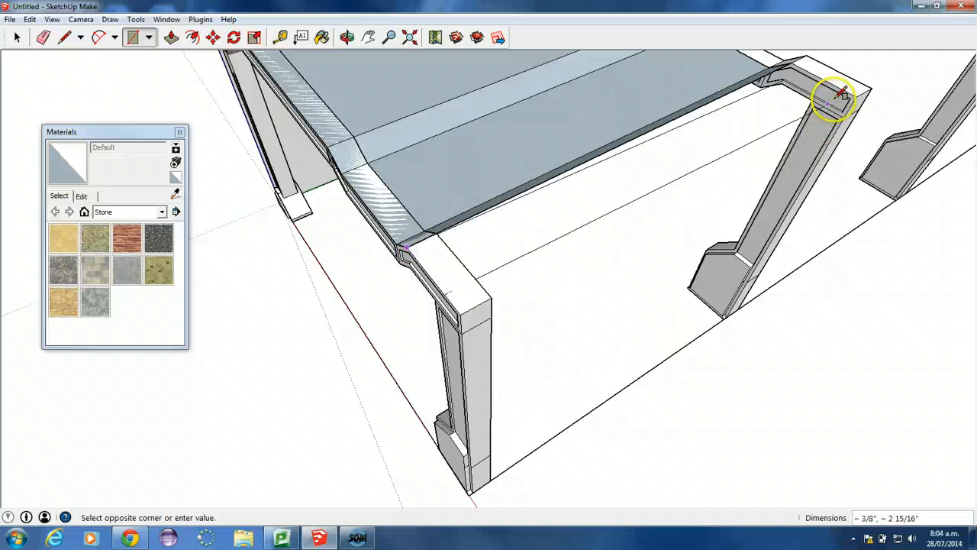
{"action": "left_click", "coordinate": [860, 93]}
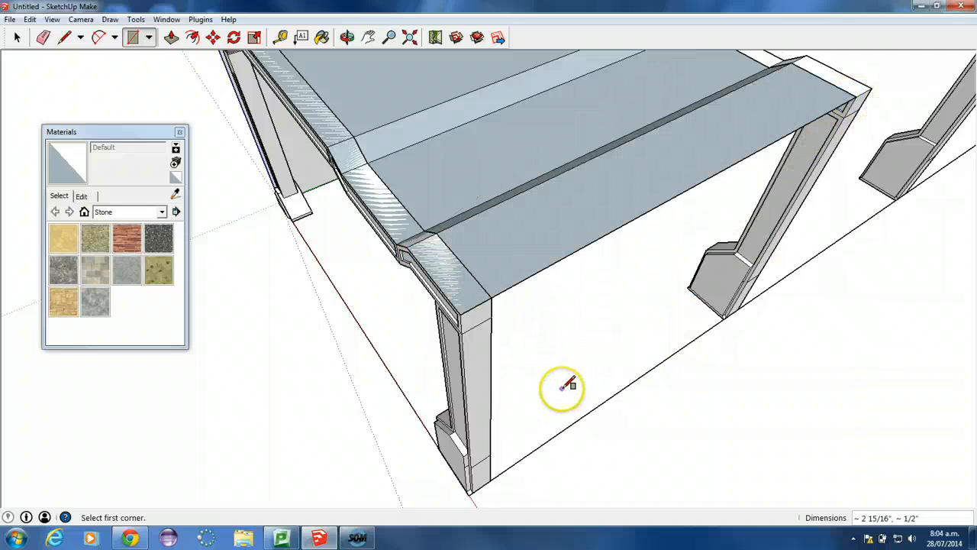
{"action": "middle_click_drag", "start_coordinate": [558, 388], "coordinate": [493, 230]}
{"action": "left_click", "coordinate": [419, 151]}
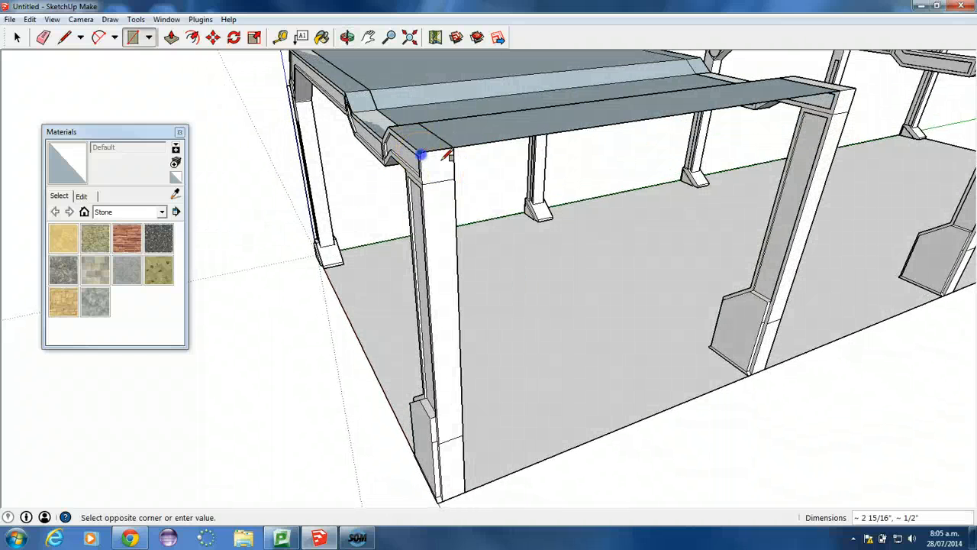
{"action": "left_click", "coordinate": [756, 374]}
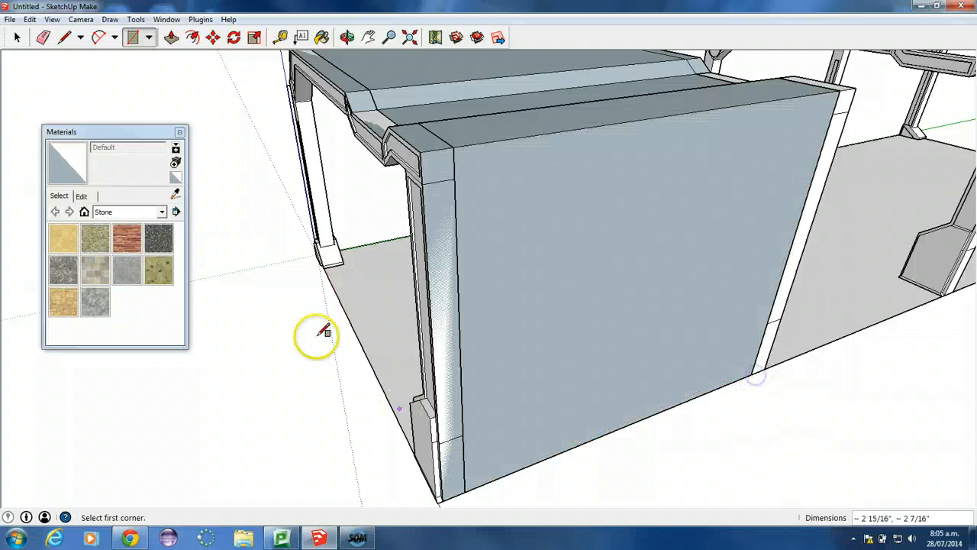
- Select all the connected wall and ceiling faces and make them a component named Wall&Ceiling
{"action": "middle_click_drag", "start_coordinate": [316, 331], "coordinate": [413, 298]}
{"action": "left_click", "coordinate": [16, 37]}
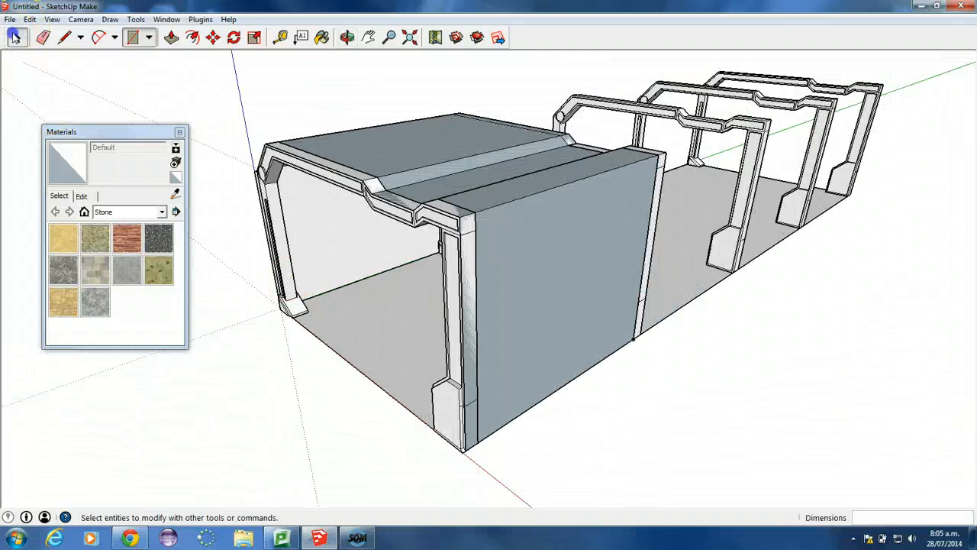
{"action": "triple_click", "coordinate": [497, 247]}
{"action": "middle_click_drag", "start_coordinate": [265, 291], "coordinate": [310, 309]}
{"action": "right_click", "coordinate": [529, 259]}
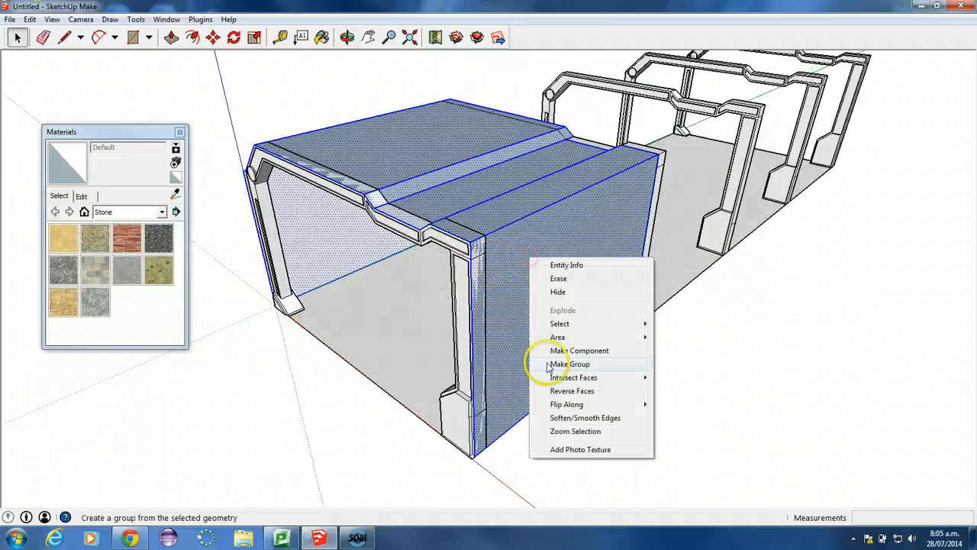
{"action": "left_click", "coordinate": [560, 351]}
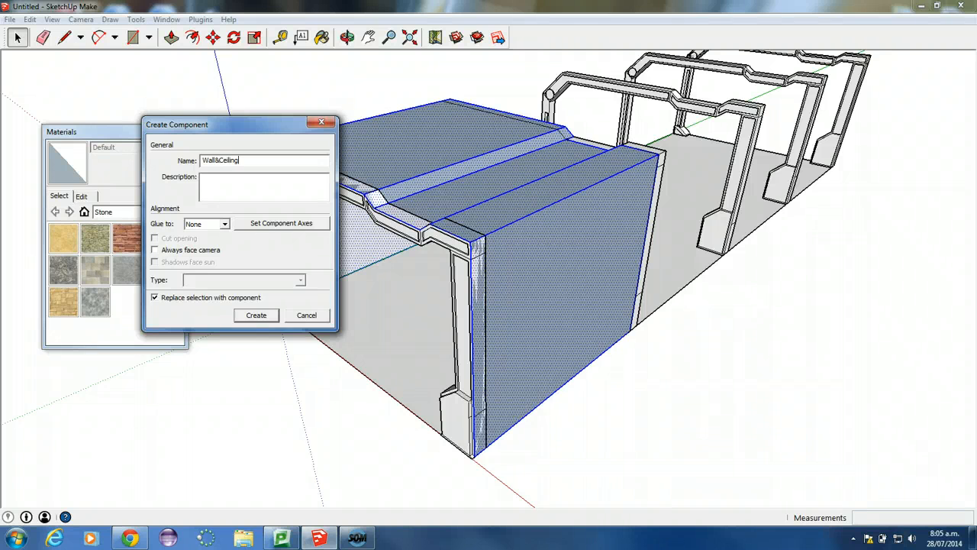
{"action": "key", "text": "Return"}
- Copy the Wall&Ceiling component about 3" along the hallway into the bay between the second and third frames
{"action": "middle_click_drag", "start_coordinate": [342, 341], "coordinate": [224, 356]}
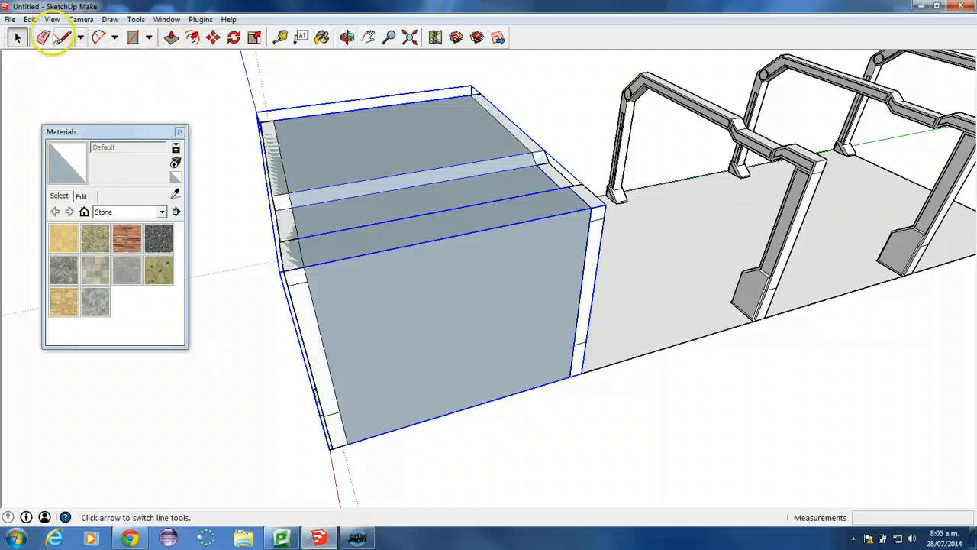
{"action": "left_click", "coordinate": [213, 36]}
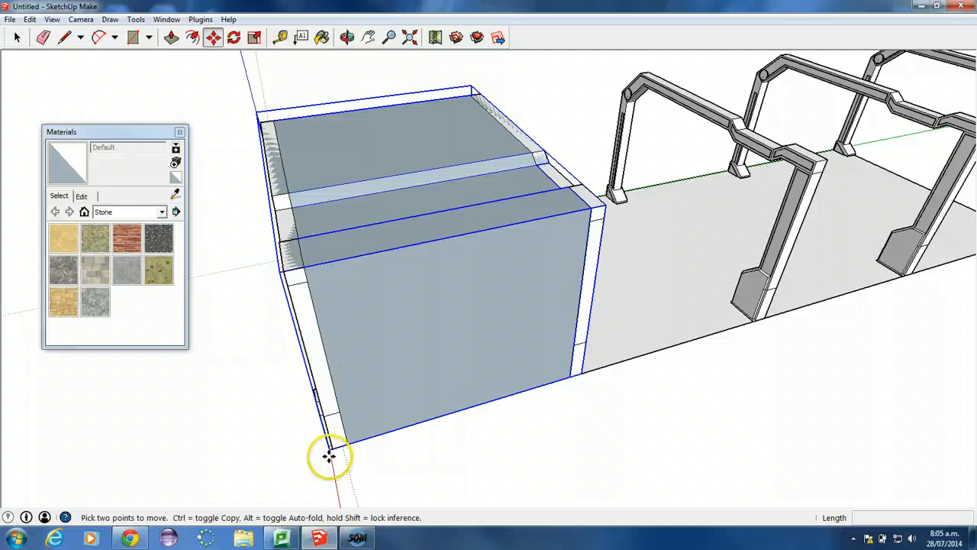
{"action": "scroll", "coordinate": [330, 449], "scroll_direction": "up", "scroll_amount": 4}
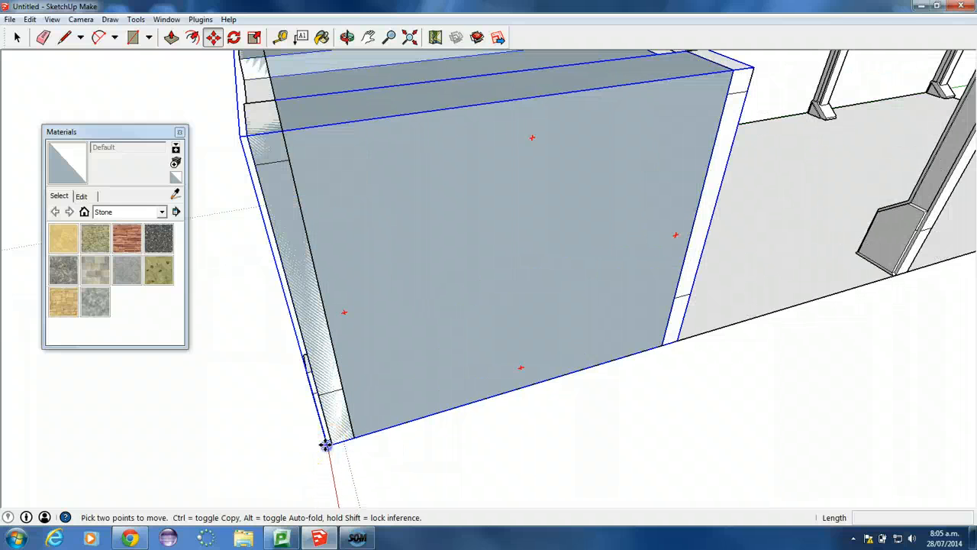
{"action": "key", "text": "ctrl"}
{"action": "left_click", "coordinate": [326, 445]}
{"action": "left_click", "coordinate": [662, 345]}
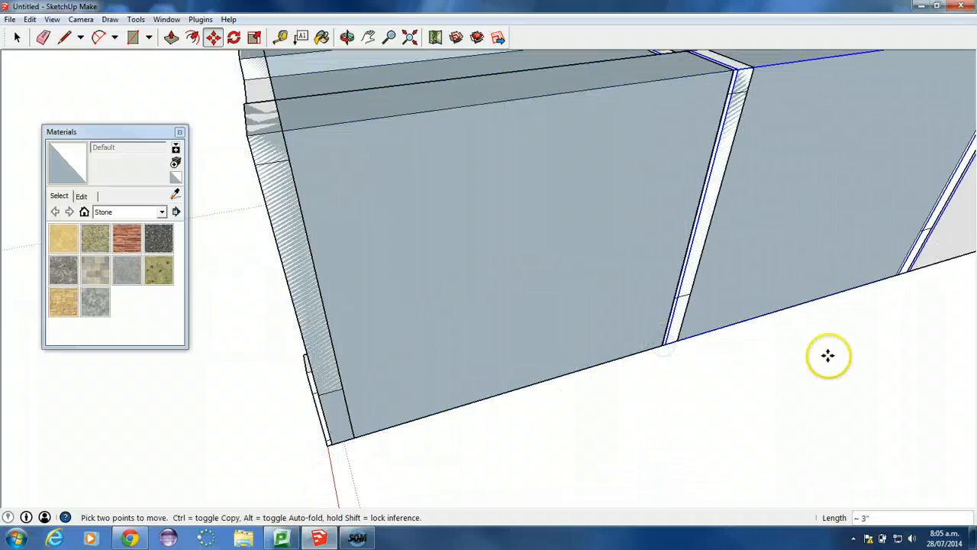
{"action": "scroll", "coordinate": [530, 462], "scroll_direction": "down", "scroll_amount": 5}
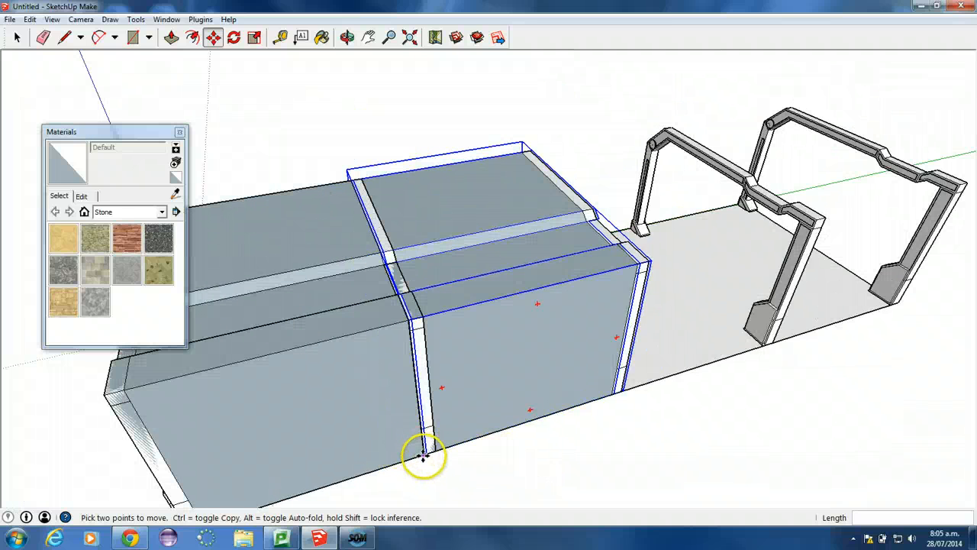
- Copy the Wall&Ceiling component along the hallway into the two remaining bays, moving each copy about 2 15/16"
{"action": "left_click", "coordinate": [424, 456]}
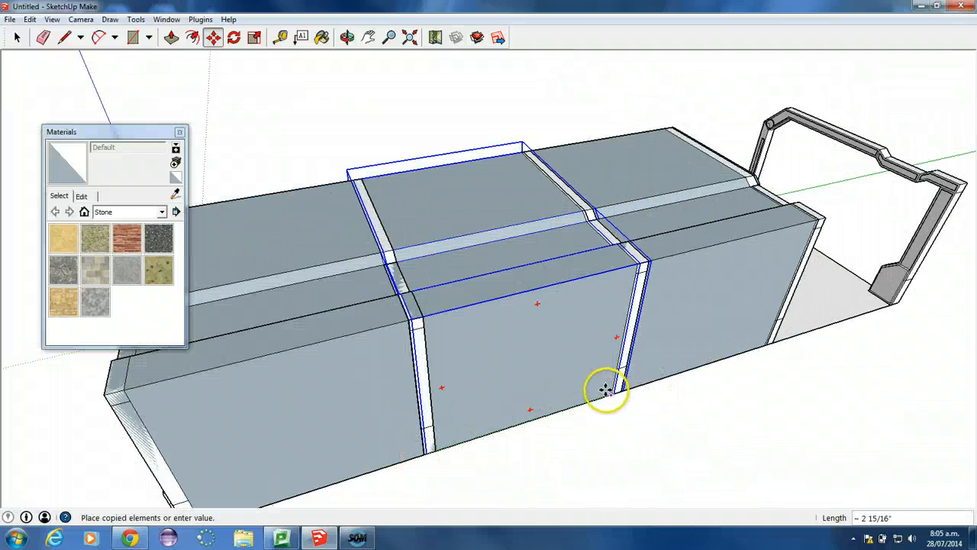
{"action": "left_click", "coordinate": [606, 390]}
{"action": "left_click", "coordinate": [611, 391]}
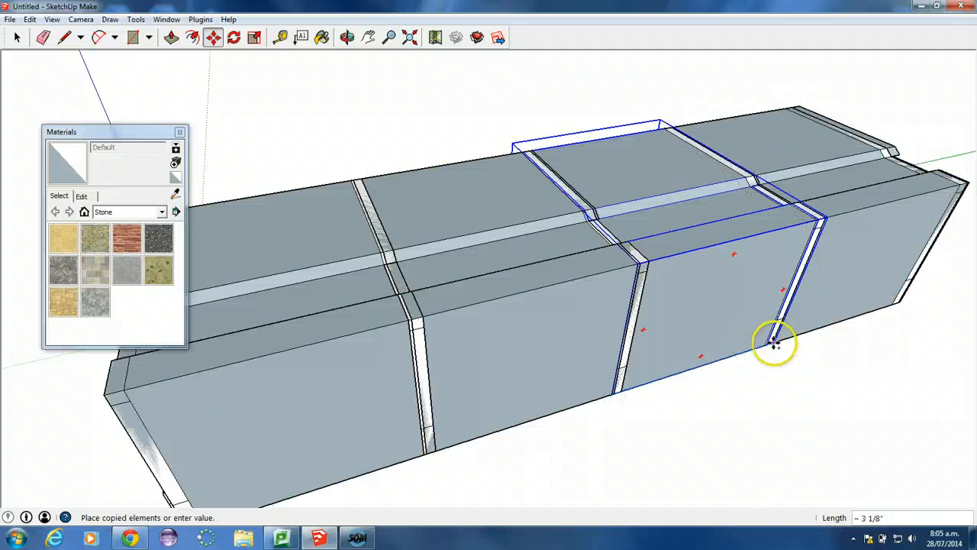
{"action": "left_click", "coordinate": [764, 345]}
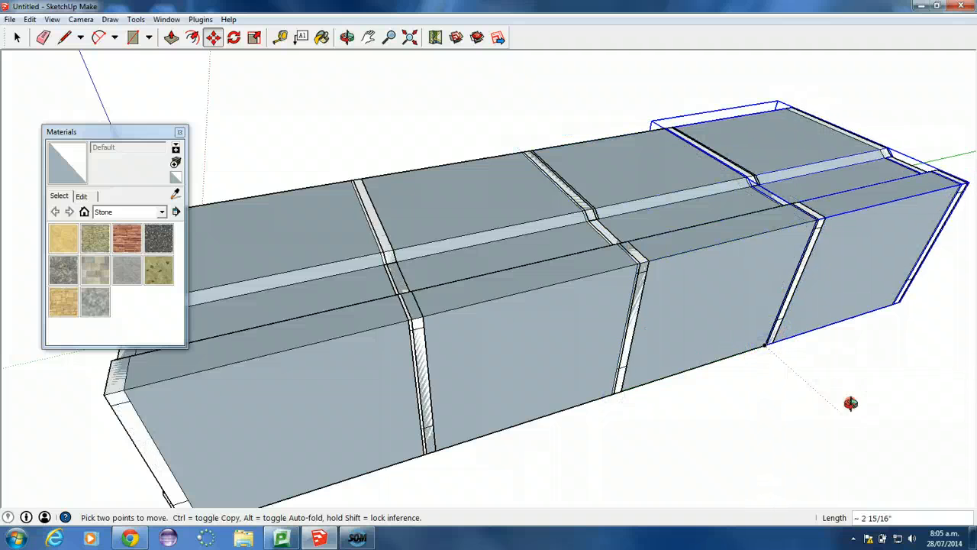
- Place another copy of the Wall&Ceiling component in the open space outside the hallway entrance
{"action": "middle_click_drag", "start_coordinate": [851, 403], "coordinate": [273, 141]}
{"action": "key", "text": "F4"}
{"action": "middle_click_drag", "start_coordinate": [526, 311], "coordinate": [403, 273]}
{"action": "scroll", "coordinate": [469, 282], "scroll_direction": "down", "scroll_amount": 6}
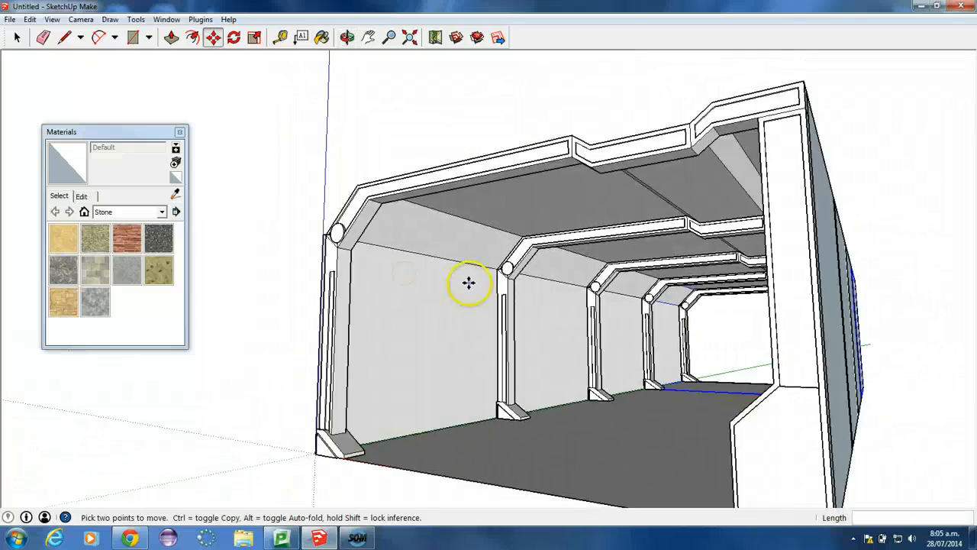
{"action": "middle_click_drag", "start_coordinate": [524, 313], "coordinate": [552, 343]}
{"action": "key", "text": "m"}
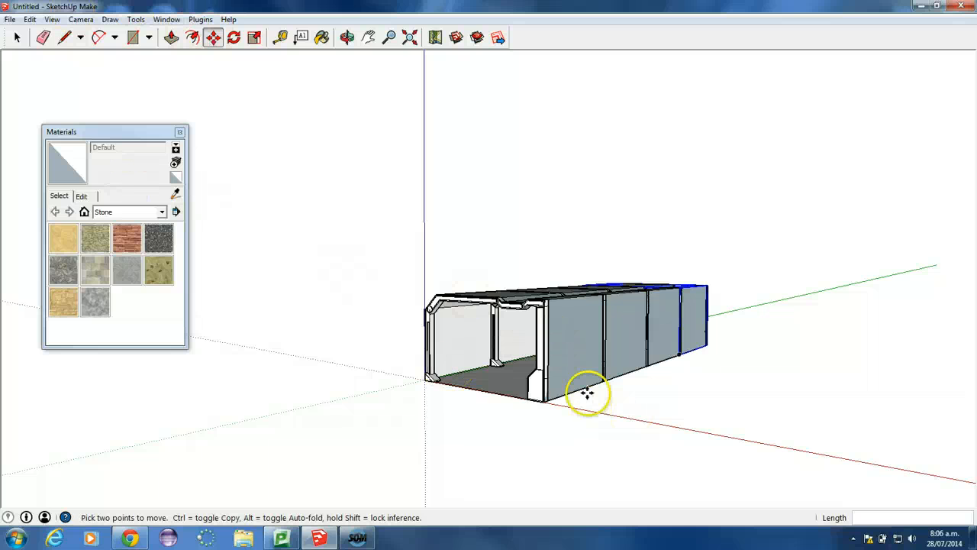
{"action": "key", "text": "ctrl"}
{"action": "left_click", "coordinate": [680, 355]}
{"action": "left_click", "coordinate": [218, 453]}
{"action": "middle_click_drag", "start_coordinate": [105, 463], "coordinate": [187, 390]}
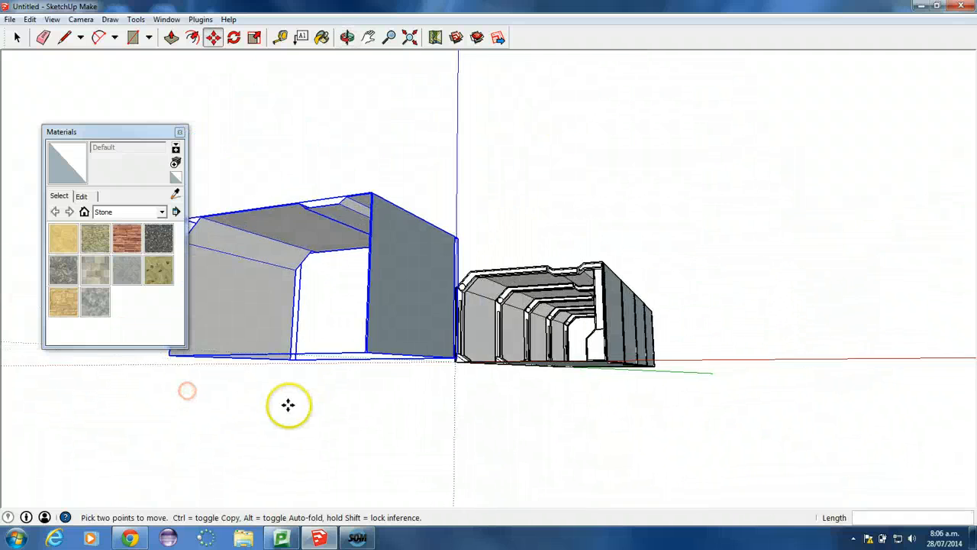
{"action": "middle_click_drag", "start_coordinate": [288, 404], "coordinate": [306, 371]}
{"action": "left_click", "coordinate": [215, 285]}
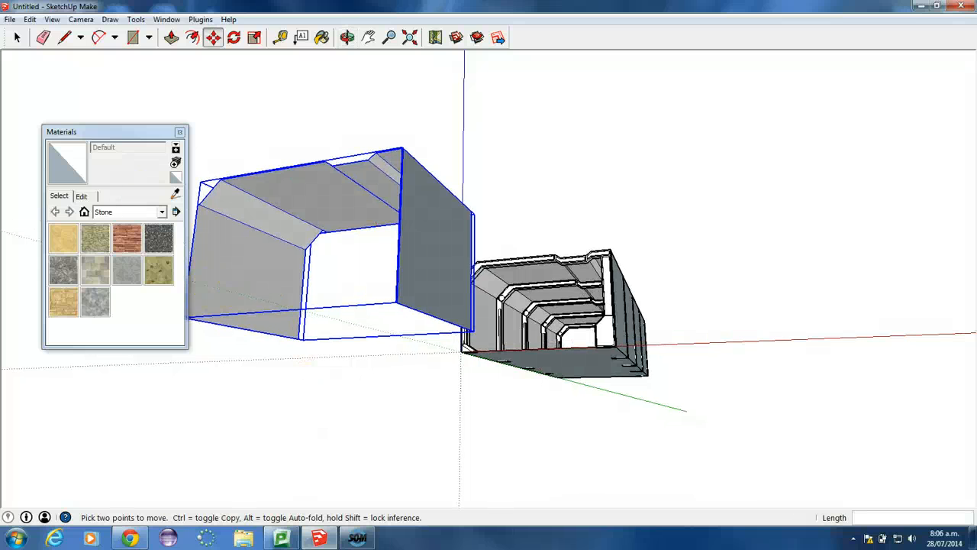
- Switch to Chrome to examine the sci-fi hallway reference picture, then return to SketchUp
{"action": "key", "text": "alt+Tab"}
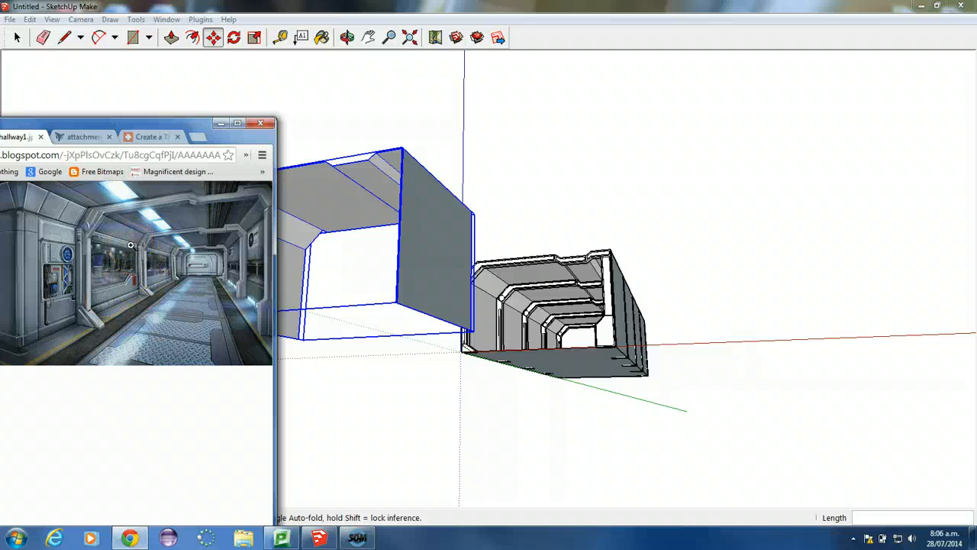
{"action": "mouse_move", "coordinate": [150, 126]}
{"action": "left_mouse_down"}
{"action": "mouse_move", "coordinate": [194, 171]}
{"action": "mouse_move", "coordinate": [0, 171]}
{"action": "mouse_move", "coordinate": [213, 163]}
{"action": "mouse_move", "coordinate": [160, 166]}
{"action": "left_mouse_up"}
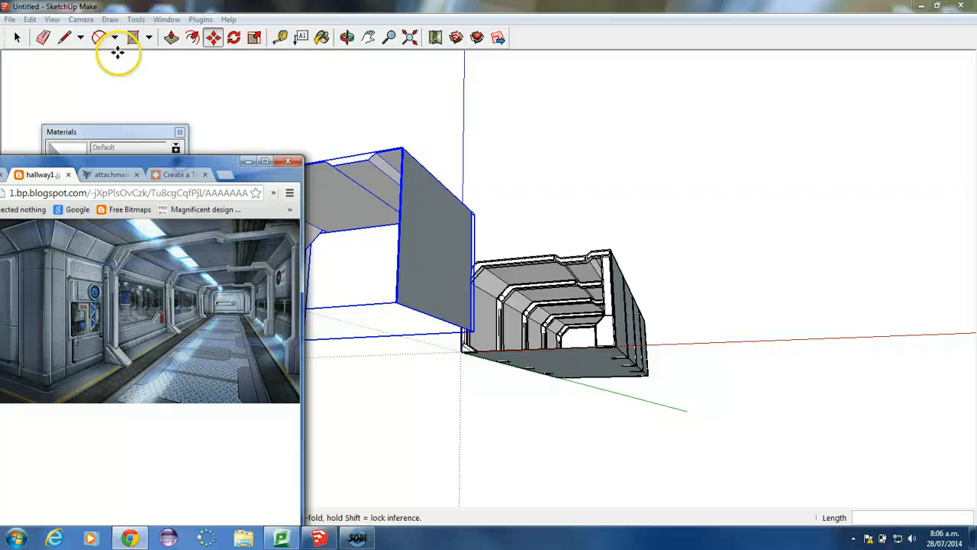
{"action": "double_click", "coordinate": [229, 8]}
{"action": "double_click", "coordinate": [218, 9]}
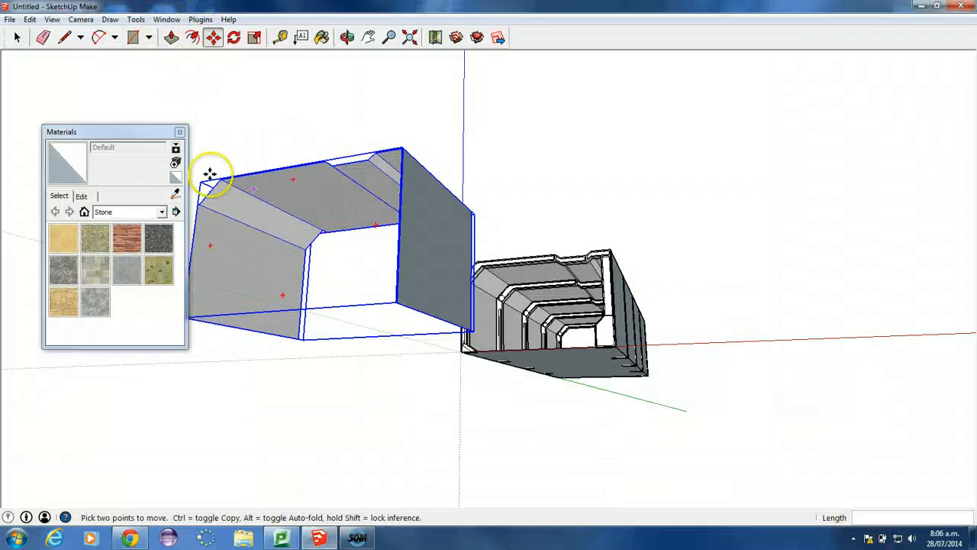
- Open the detached Wall&Ceiling copy for editing and draw a closed window outline with a sloped, stepped upper edge on its left wall
{"action": "left_click", "coordinate": [17, 36]}
{"action": "double_click", "coordinate": [267, 175]}
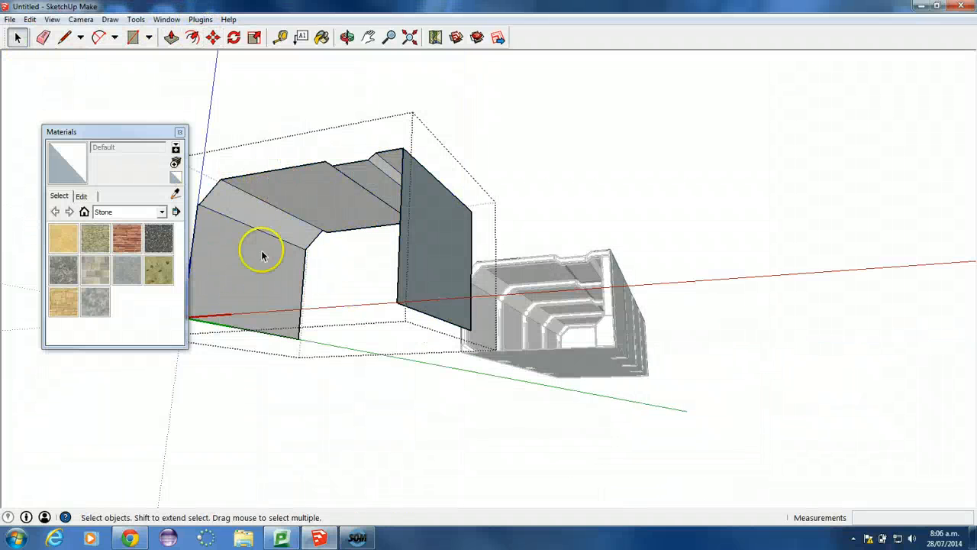
{"action": "mouse_move", "coordinate": [268, 276]}
{"action": "middle_mouse_down"}
{"action": "mouse_move", "coordinate": [251, 279]}
{"action": "mouse_move", "coordinate": [290, 280]}
{"action": "middle_mouse_up"}
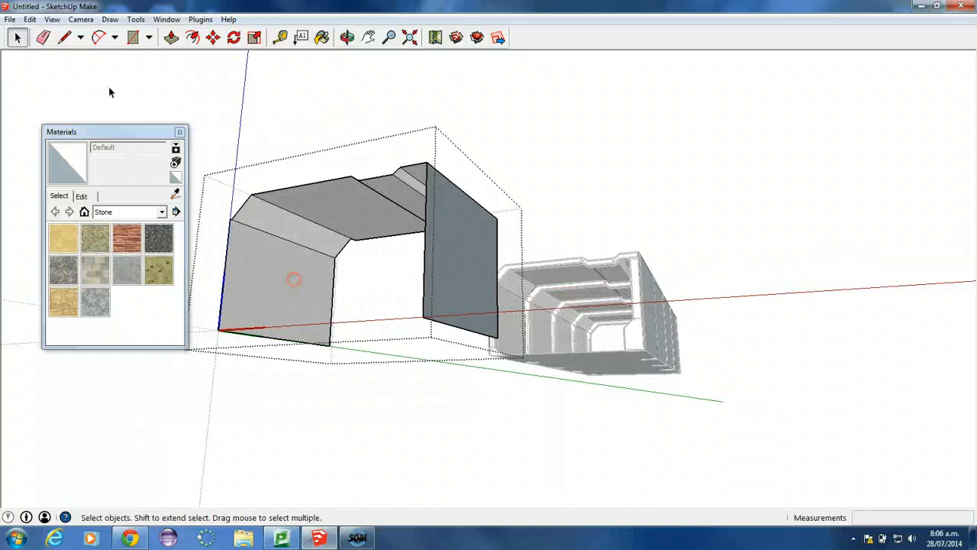
{"action": "left_click", "coordinate": [64, 37]}
{"action": "scroll", "coordinate": [253, 317], "scroll_direction": "up", "scroll_amount": 2}
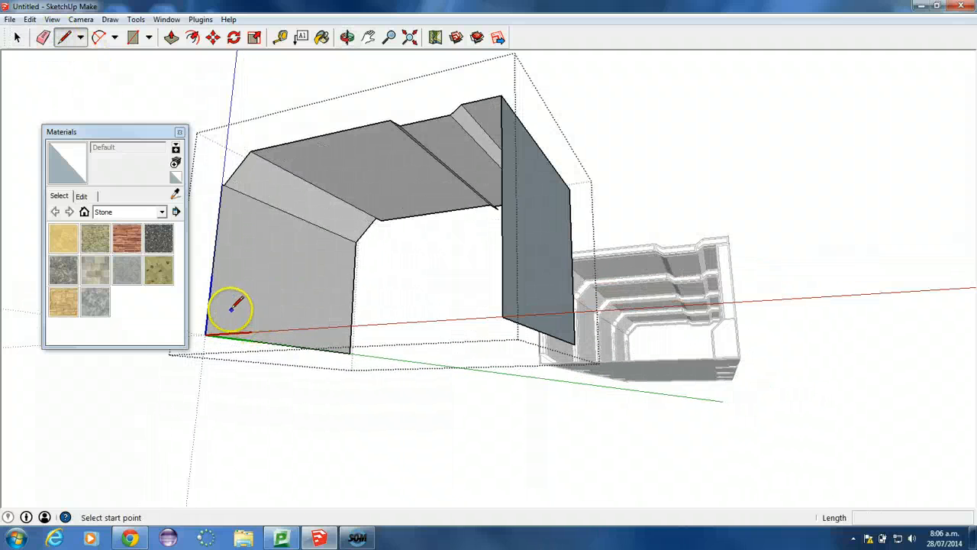
{"action": "left_click", "coordinate": [232, 310]}
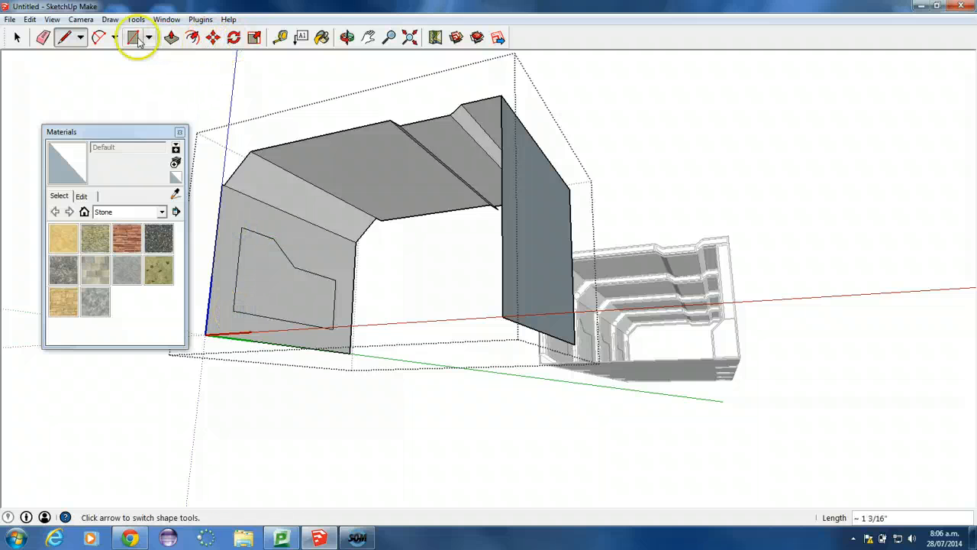
- Recess the stepped window outline in the left wall by about 3/16" with Push/Pull
{"action": "left_click", "coordinate": [171, 37]}
{"action": "left_click", "coordinate": [273, 295]}
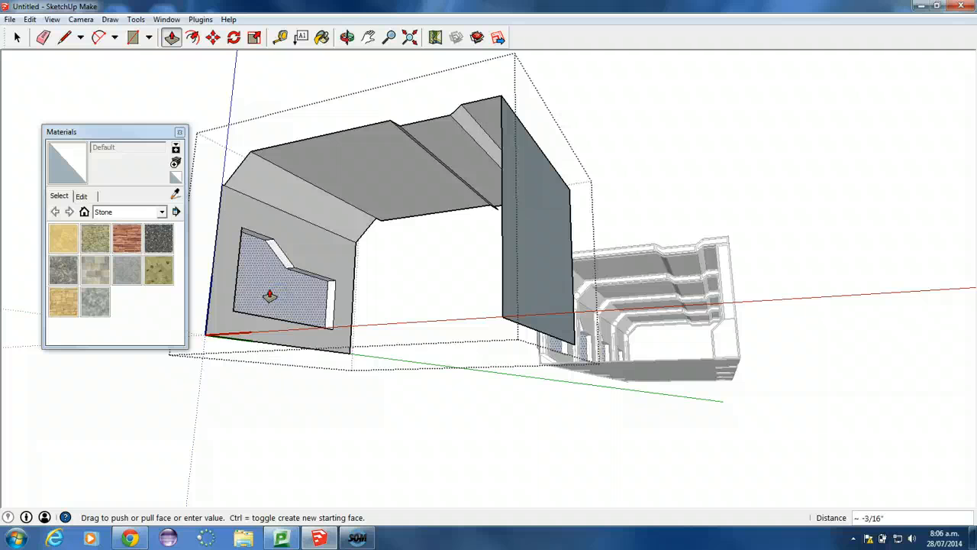
{"action": "left_click", "coordinate": [270, 290]}
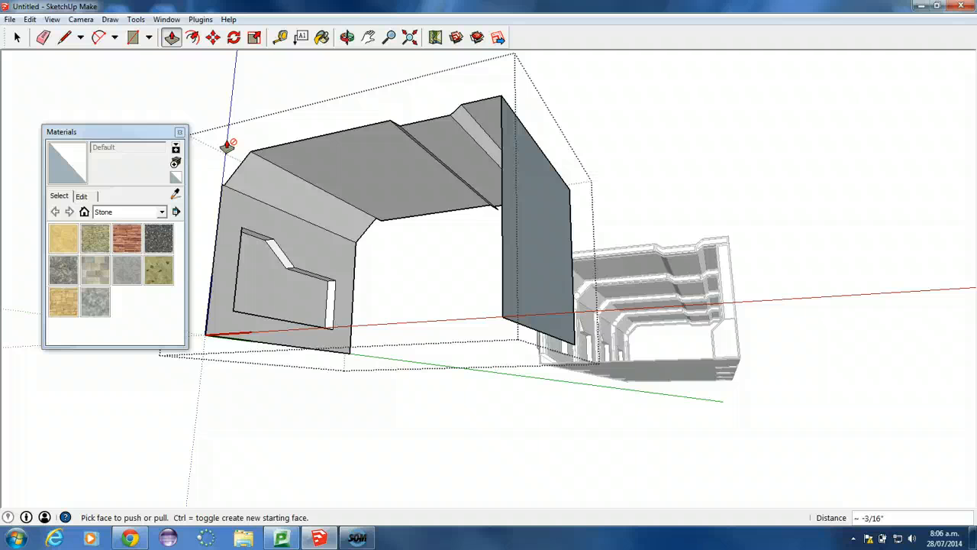
{"action": "left_click", "coordinate": [313, 306]}
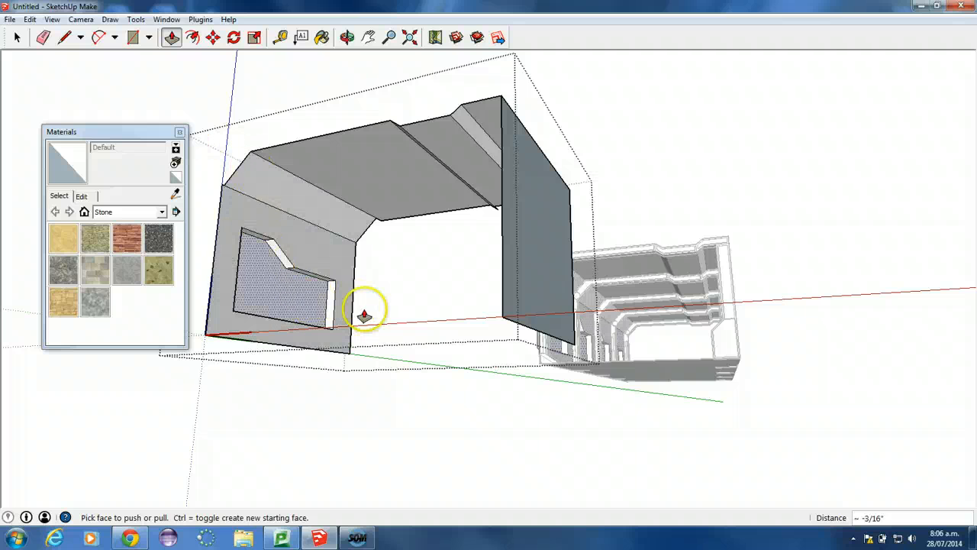
{"action": "left_click", "coordinate": [431, 334]}
- Mark off a lengthwise strip on the wide ceiling panel with two lines about 3 1/8" long and Push/Pull it about 1/16"
{"action": "left_click", "coordinate": [64, 36]}
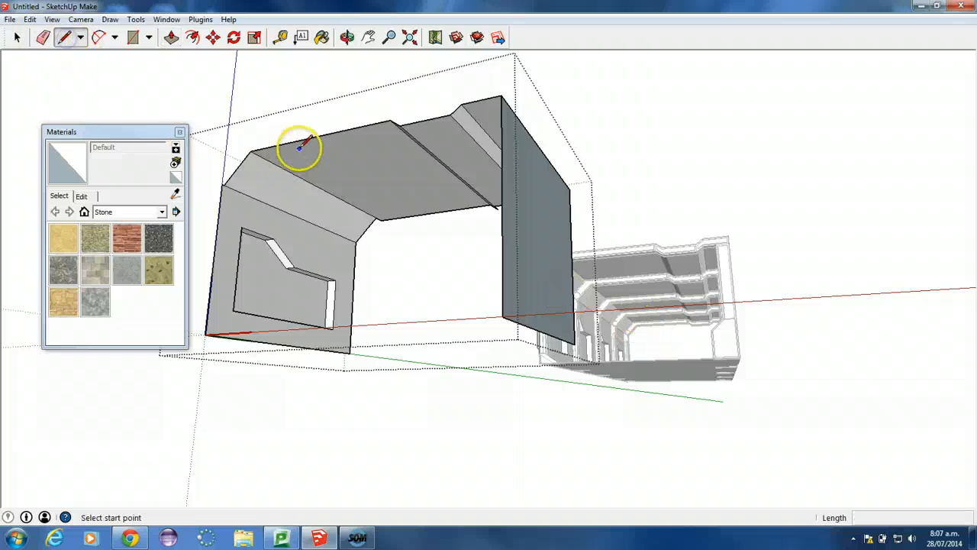
{"action": "left_click", "coordinate": [283, 144]}
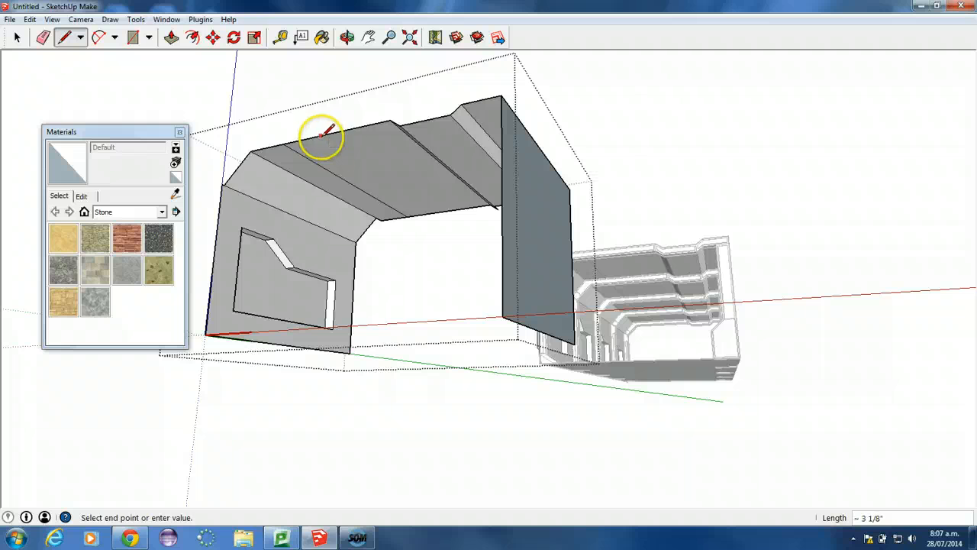
{"action": "left_click", "coordinate": [322, 136]}
{"action": "left_click", "coordinate": [438, 211]}
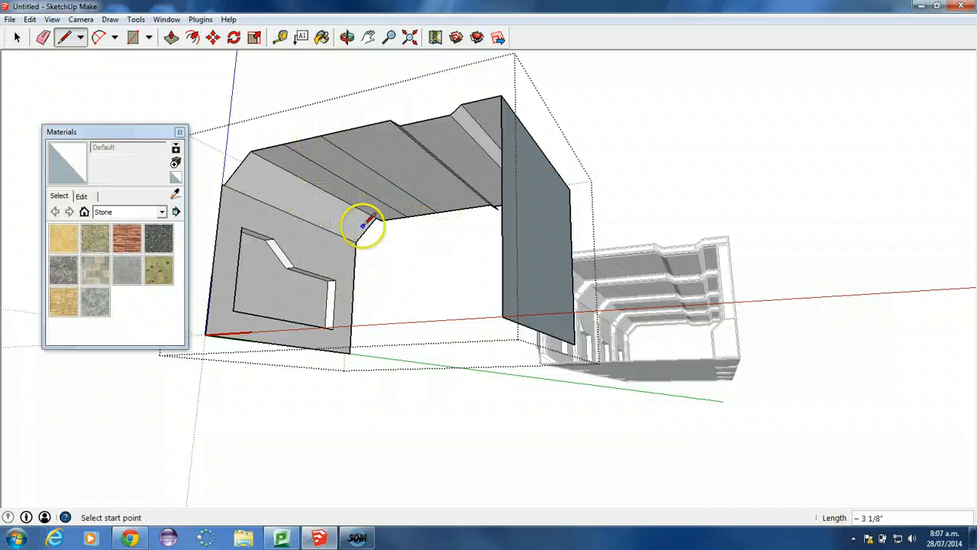
{"action": "left_click", "coordinate": [171, 36]}
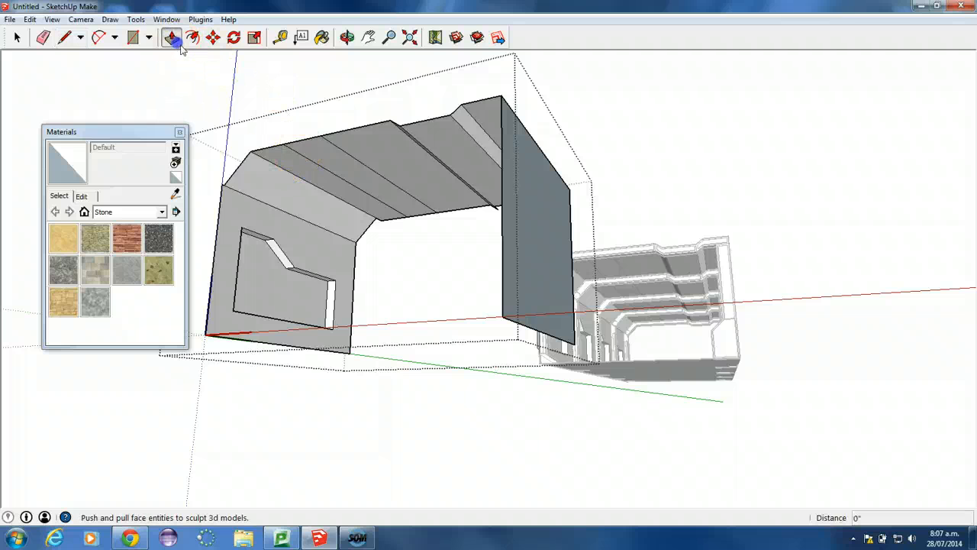
{"action": "left_click", "coordinate": [319, 161]}
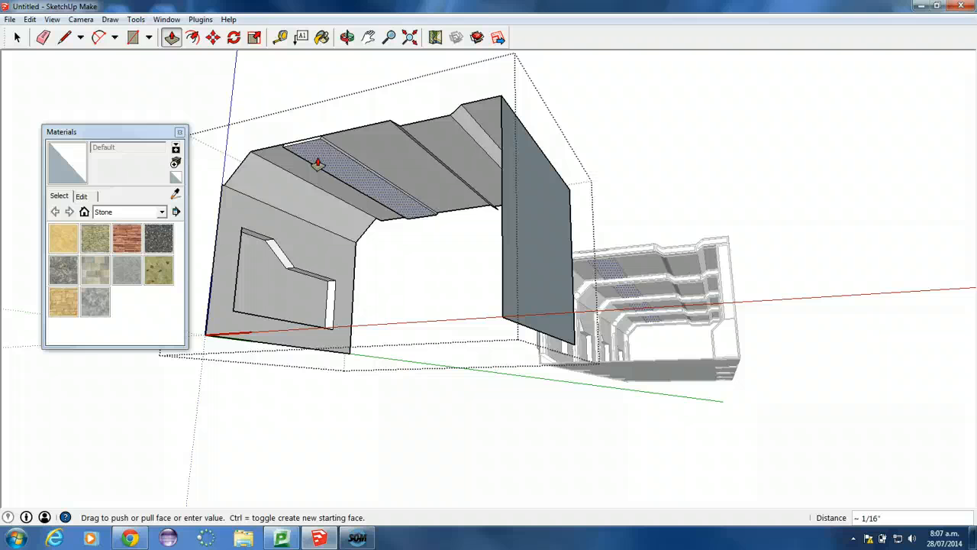
{"action": "left_click", "coordinate": [317, 160]}
- Draw two tall rectangles side by side on the right wall, about 2 1/8" by 13/16" and about 2 1/8" by 1"
{"action": "middle_click_drag", "start_coordinate": [355, 152], "coordinate": [449, 207]}
{"action": "scroll", "coordinate": [519, 219], "scroll_direction": "up", "scroll_amount": 5}
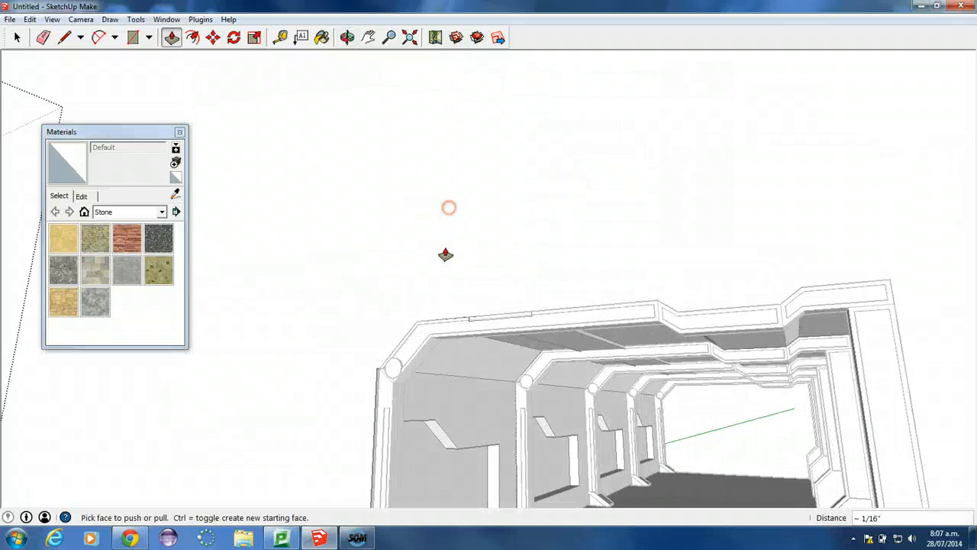
{"action": "scroll", "coordinate": [446, 254], "scroll_direction": "down", "scroll_amount": 6}
{"action": "middle_click_drag", "start_coordinate": [471, 247], "coordinate": [616, 200]}
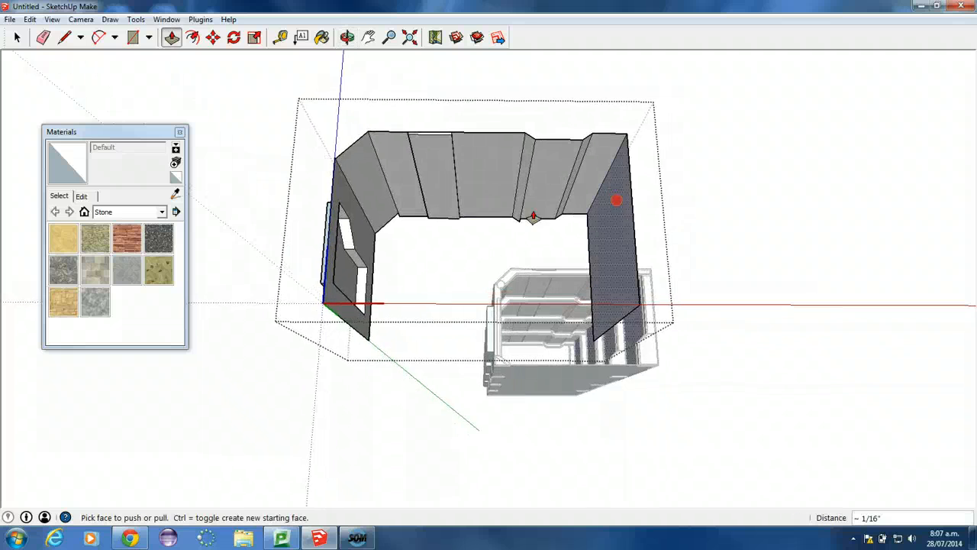
{"action": "scroll", "coordinate": [475, 250], "scroll_direction": "up", "scroll_amount": 4}
{"action": "middle_click_drag", "start_coordinate": [493, 245], "coordinate": [463, 270]}
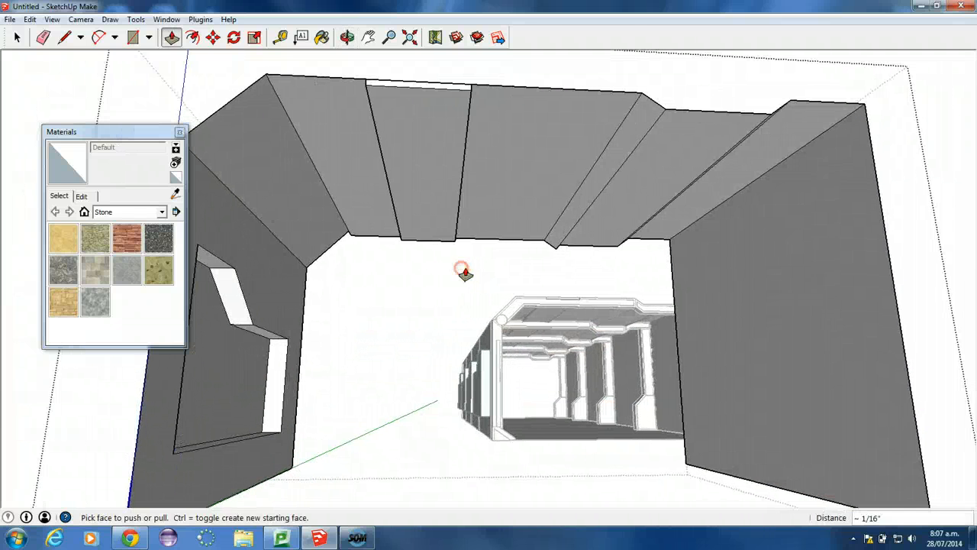
{"action": "left_click", "coordinate": [132, 38]}
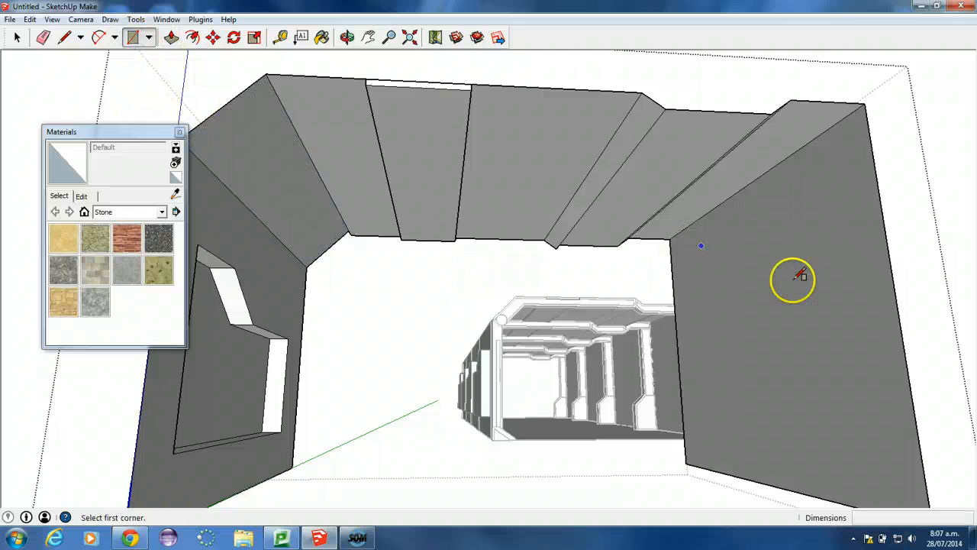
{"action": "left_click", "coordinate": [835, 142]}
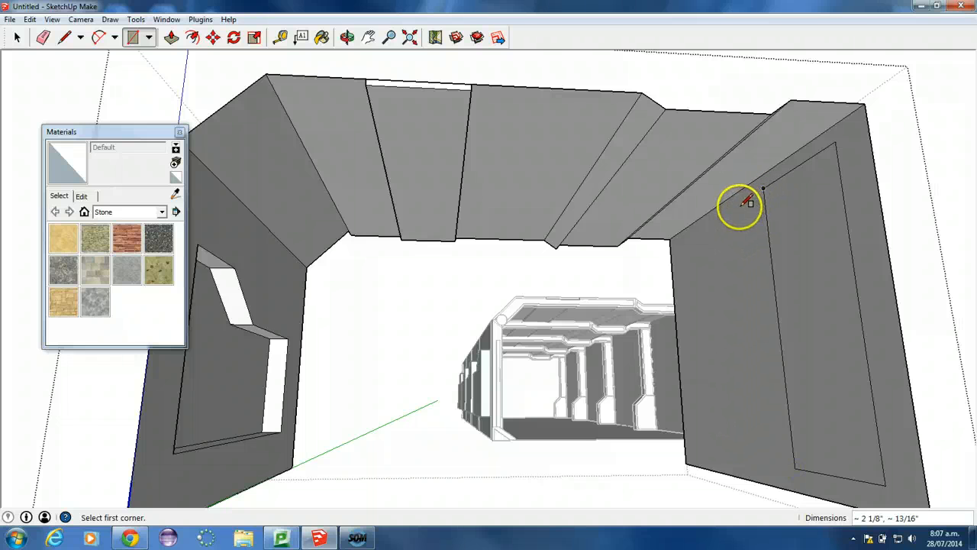
{"action": "left_click", "coordinate": [740, 205]}
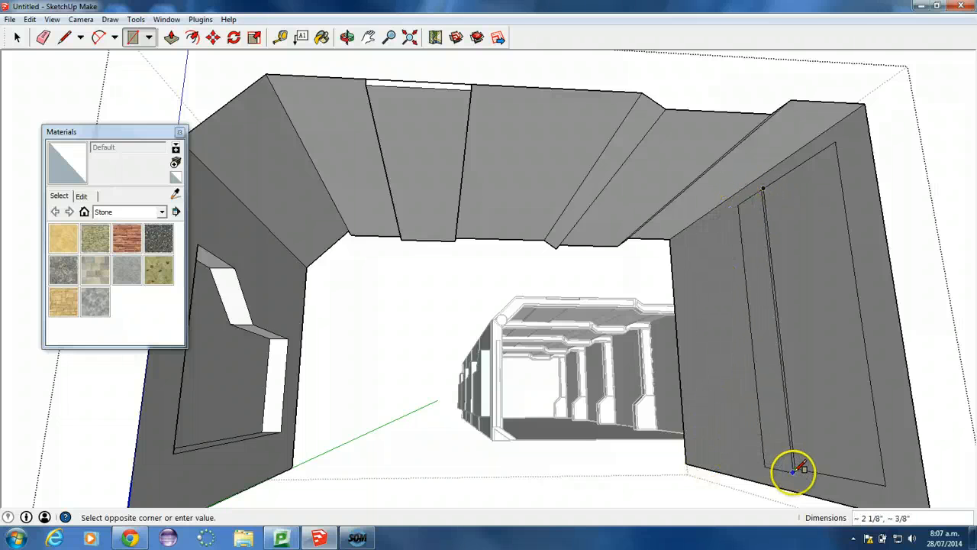
{"action": "left_click", "coordinate": [706, 452]}
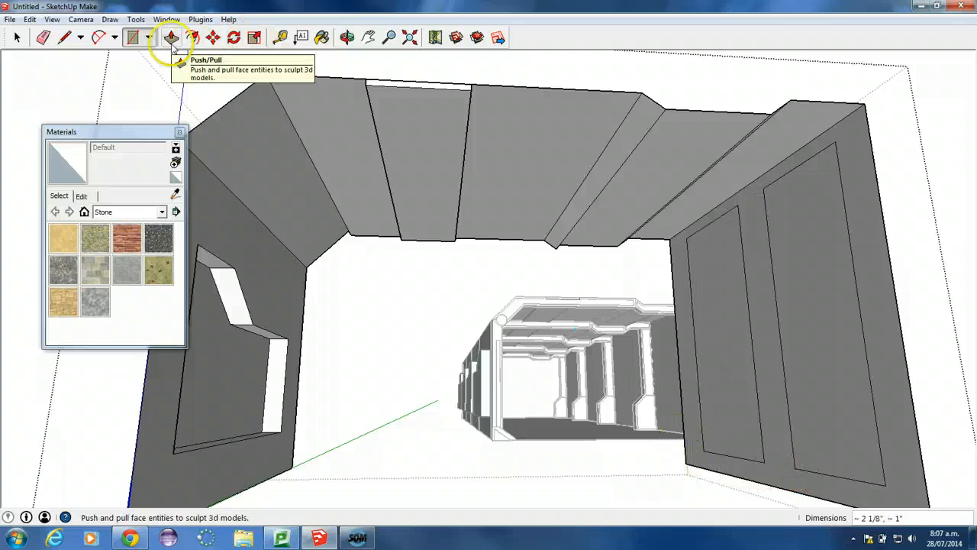
- Recess both tall rectangles in the right wall by about 1/8" with Push/Pull
{"action": "left_click", "coordinate": [171, 38]}
{"action": "left_click", "coordinate": [718, 301]}
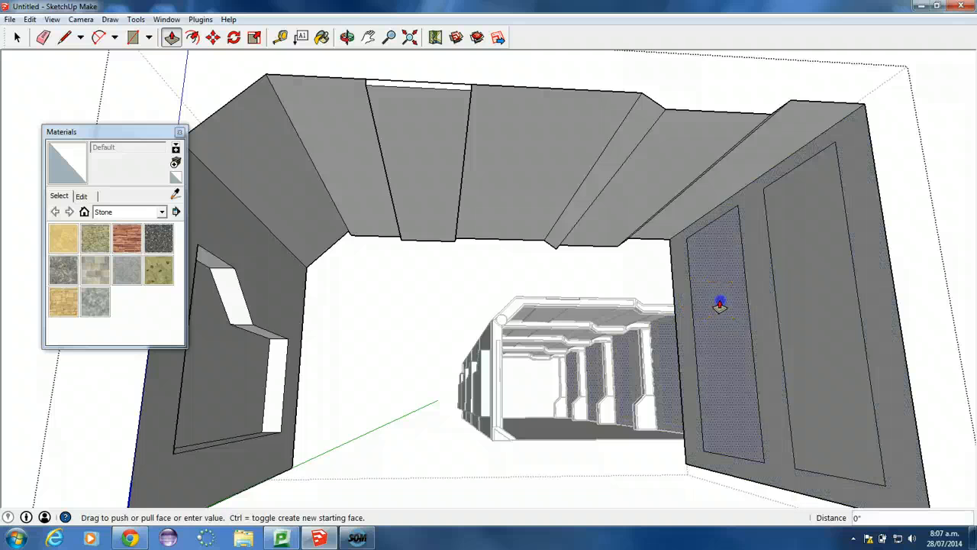
{"action": "left_click", "coordinate": [712, 307]}
{"action": "double_click", "coordinate": [789, 283]}
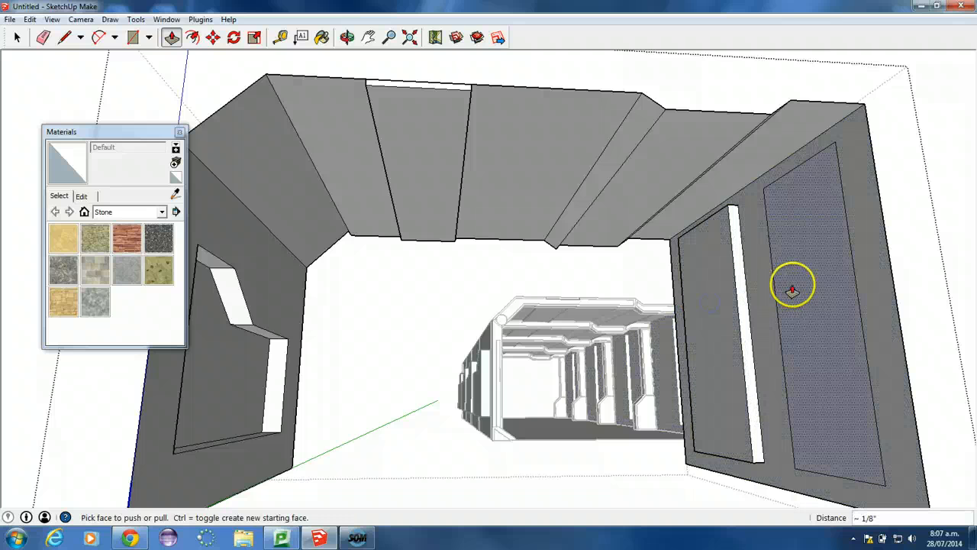
- Scale the nearer recessed face on the right wall uniformly about its center to 0.87 to slope the recess sides
{"action": "left_click", "coordinate": [213, 38]}
{"action": "left_click", "coordinate": [255, 38]}
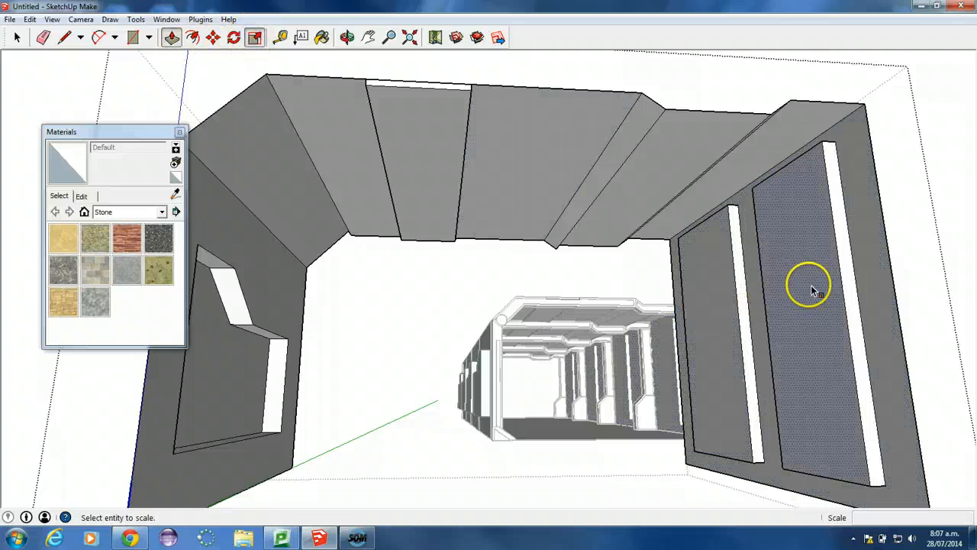
{"action": "left_click", "coordinate": [788, 283]}
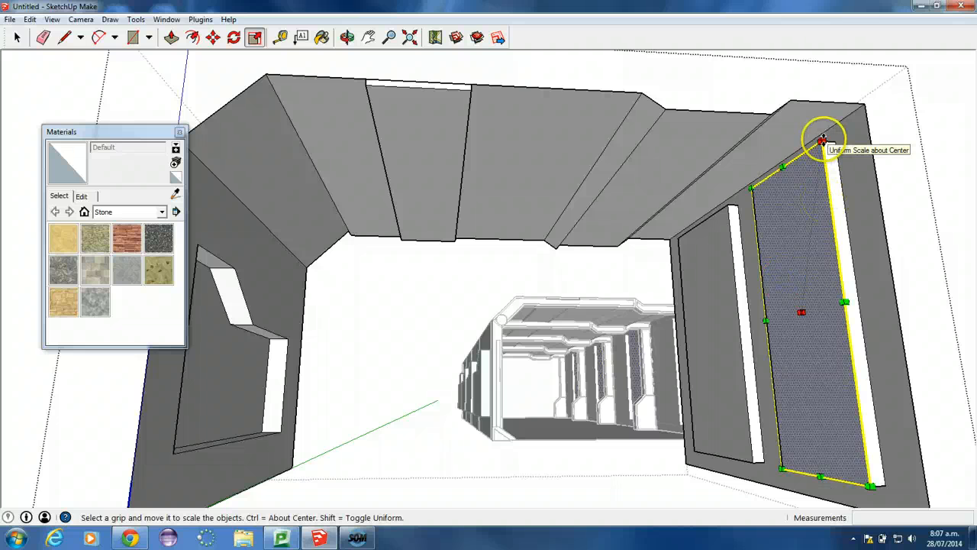
{"action": "left_click_drag", "start_coordinate": [821, 141], "coordinate": [828, 161]}
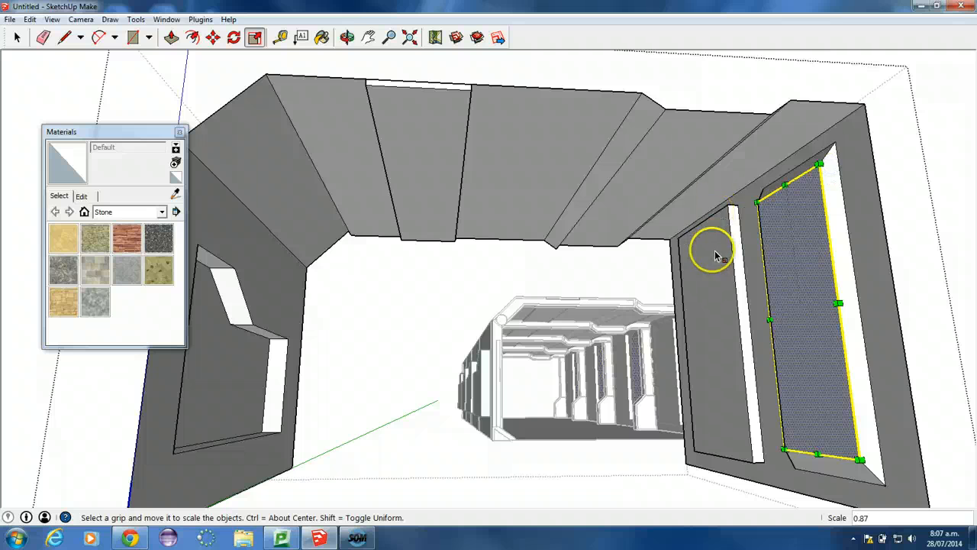
{"action": "left_click", "coordinate": [254, 38]}
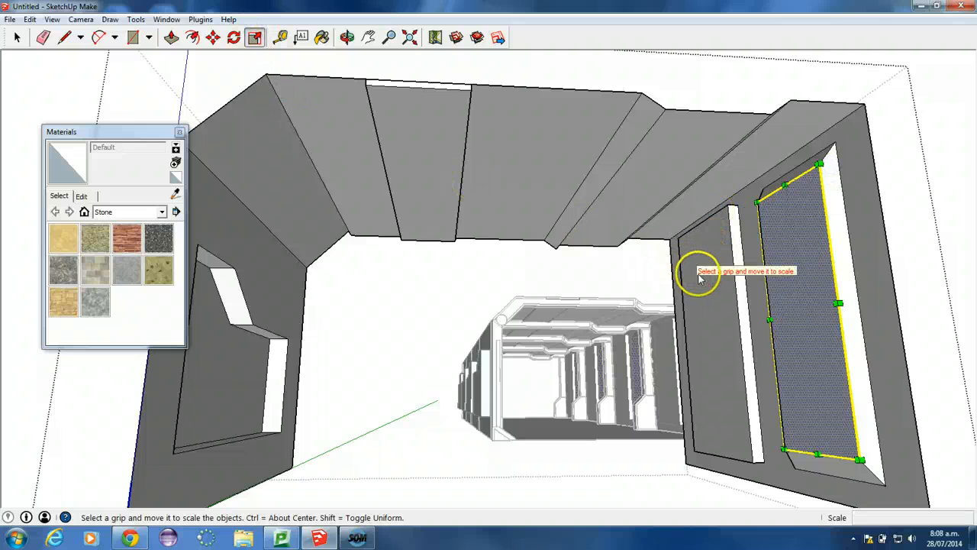
- Scale the farther recessed face on the right wall uniformly about its center to about 0.89 to slope its recess sides
{"action": "key", "text": "Escape"}
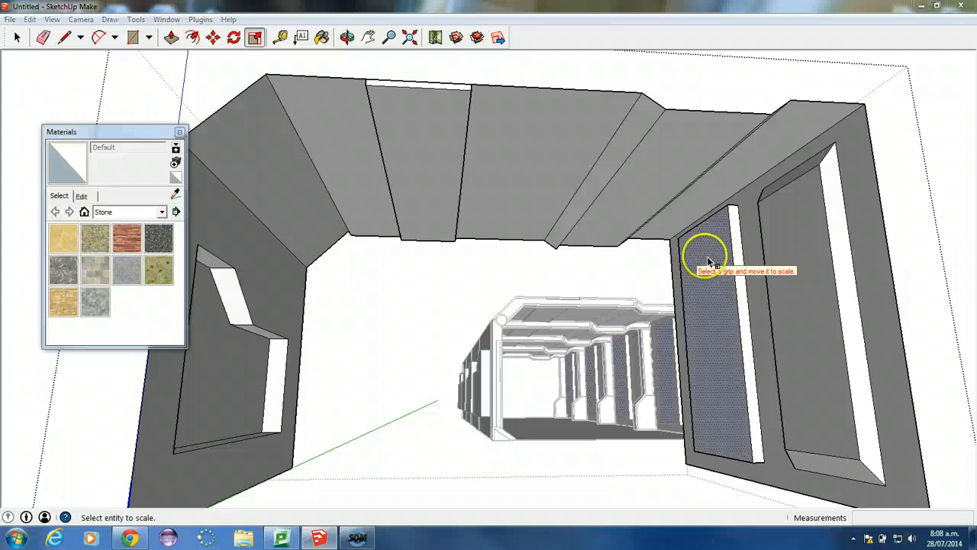
{"action": "left_click", "coordinate": [710, 262]}
{"action": "left_click_drag", "start_coordinate": [728, 204], "coordinate": [741, 220]}
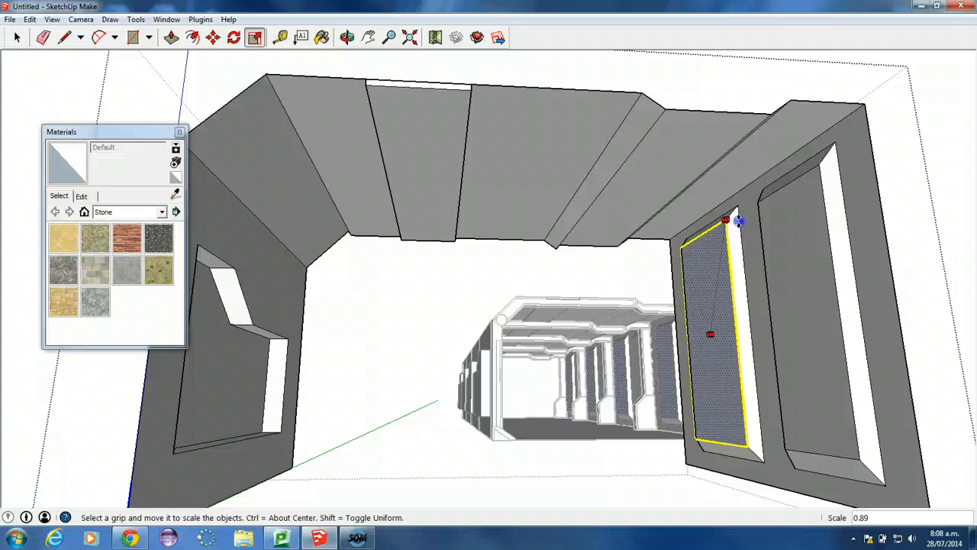
{"action": "left_click", "coordinate": [17, 37]}
{"action": "left_click", "coordinate": [467, 345]}
{"action": "left_click", "coordinate": [396, 317]}
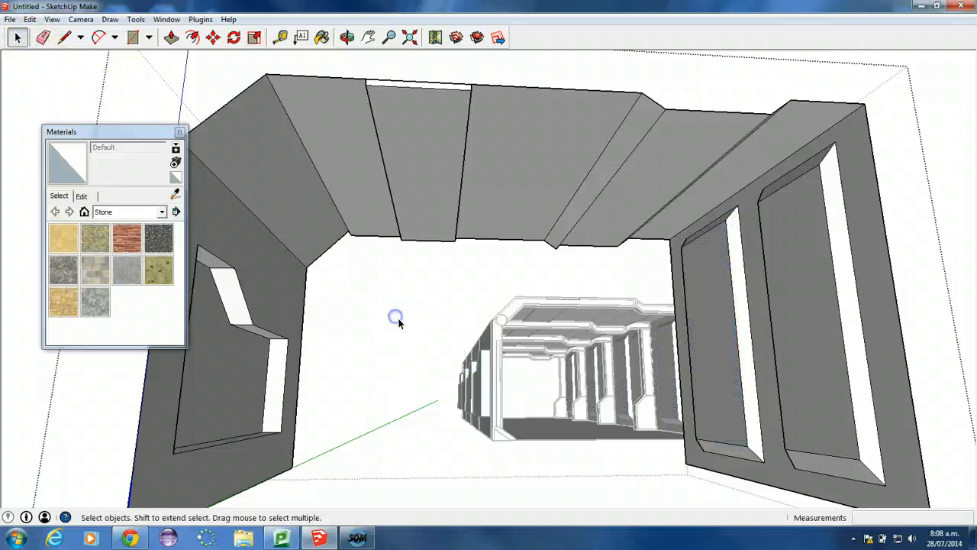
- Bring the hallway reference picture into view, check it, and move it aside again to return to the model
{"action": "scroll", "coordinate": [465, 338], "scroll_direction": "down", "scroll_amount": 5}
{"action": "middle_click_drag", "start_coordinate": [464, 339], "coordinate": [411, 327]}
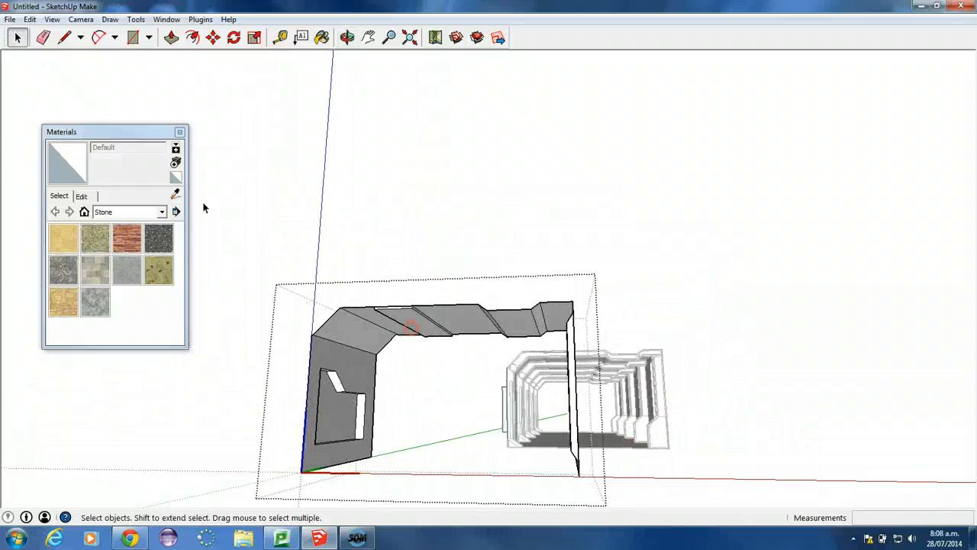
{"action": "mouse_move", "coordinate": [0, 160]}
{"action": "left_mouse_down"}
{"action": "mouse_move", "coordinate": [49, 160]}
{"action": "mouse_move", "coordinate": [43, 175]}
{"action": "left_mouse_up"}
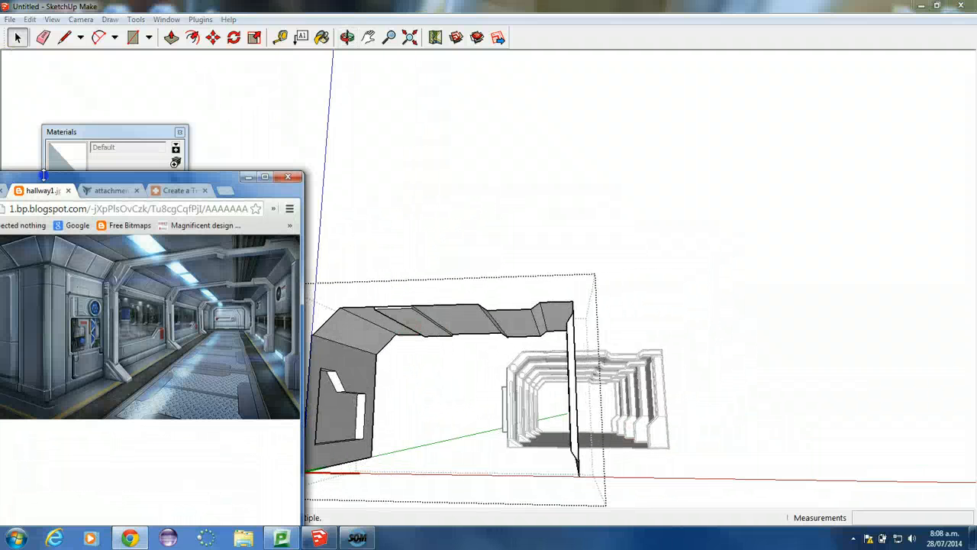
{"action": "mouse_move", "coordinate": [213, 187]}
{"action": "left_mouse_down"}
{"action": "mouse_move", "coordinate": [500, 187]}
{"action": "mouse_move", "coordinate": [53, 144]}
{"action": "mouse_move", "coordinate": [402, 158]}
{"action": "mouse_move", "coordinate": [3, 145]}
{"action": "left_mouse_up"}
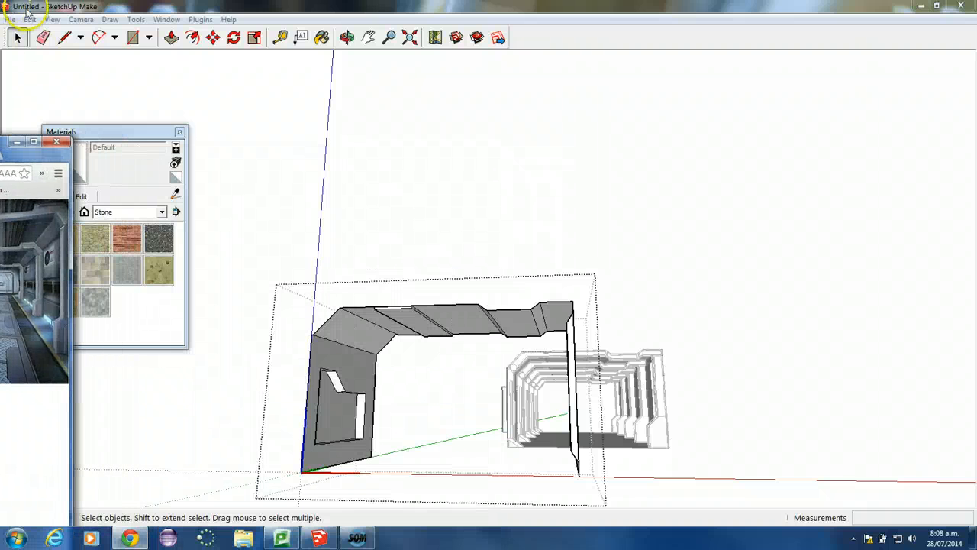
{"action": "left_click", "coordinate": [258, 145]}
- Delete the spare Wall&Ceiling component copy standing outside the hallway
{"action": "middle_click_drag", "start_coordinate": [259, 145], "coordinate": [539, 203]}
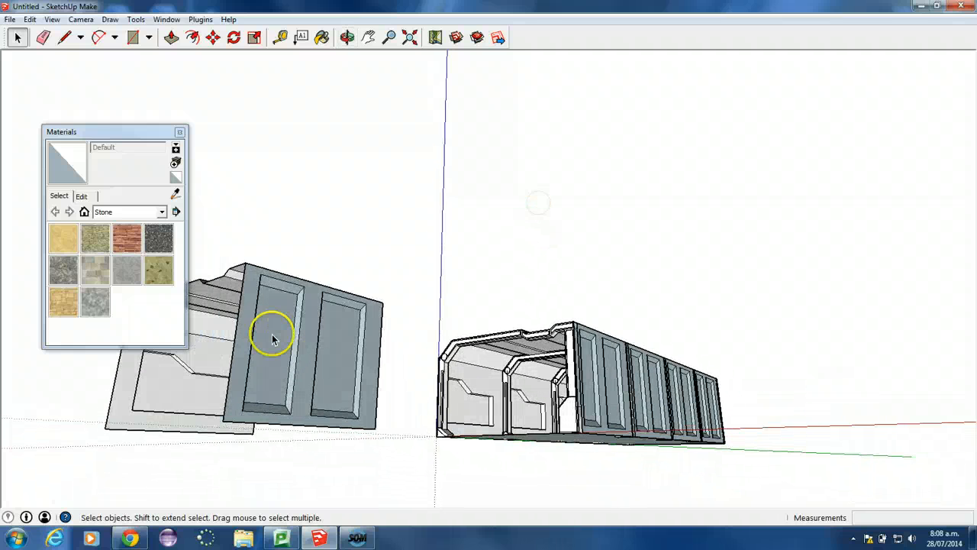
{"action": "left_click", "coordinate": [272, 334]}
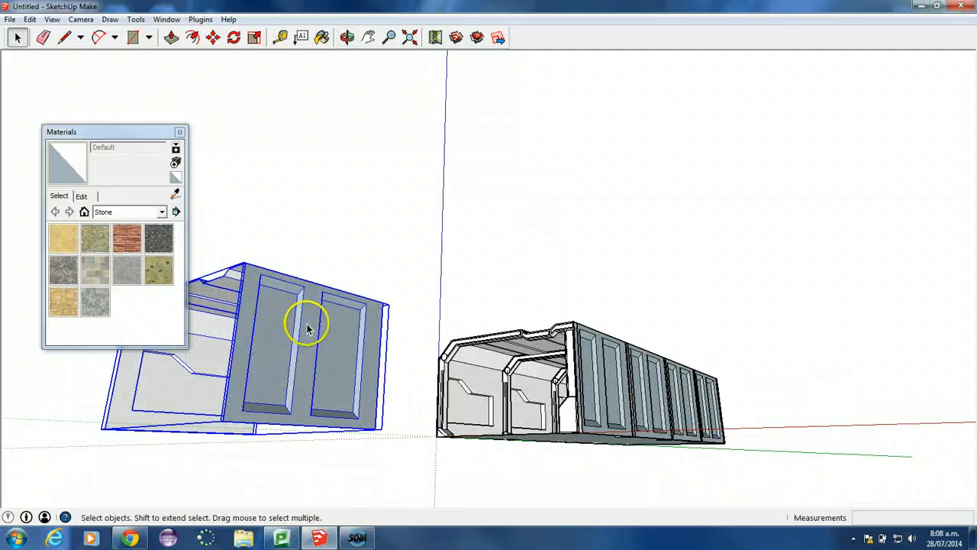
{"action": "key", "text": "Delete"}
- Try to move the dropped ceiling panel inside the hallway's Wall&Ceiling component upward by about 7/16"
{"action": "scroll", "coordinate": [375, 340], "scroll_direction": "up", "scroll_amount": 5}
{"action": "middle_click_drag", "start_coordinate": [384, 334], "coordinate": [423, 275]}
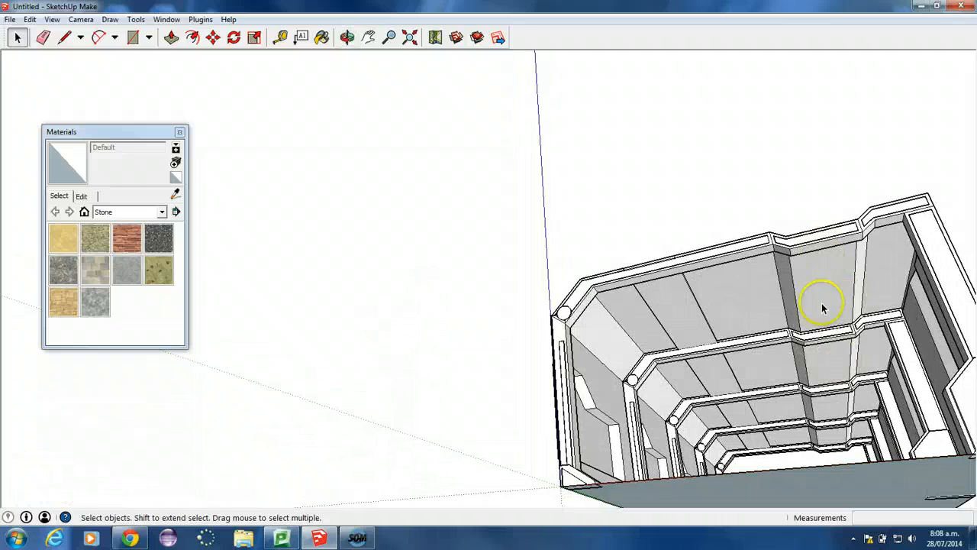
{"action": "left_click", "coordinate": [782, 307]}
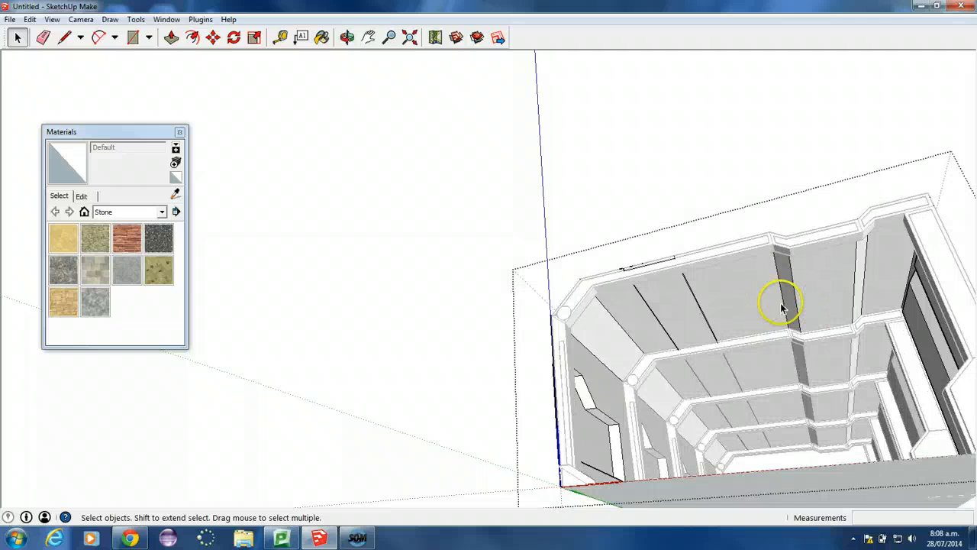
{"action": "left_click", "coordinate": [171, 37]}
{"action": "left_click", "coordinate": [213, 38]}
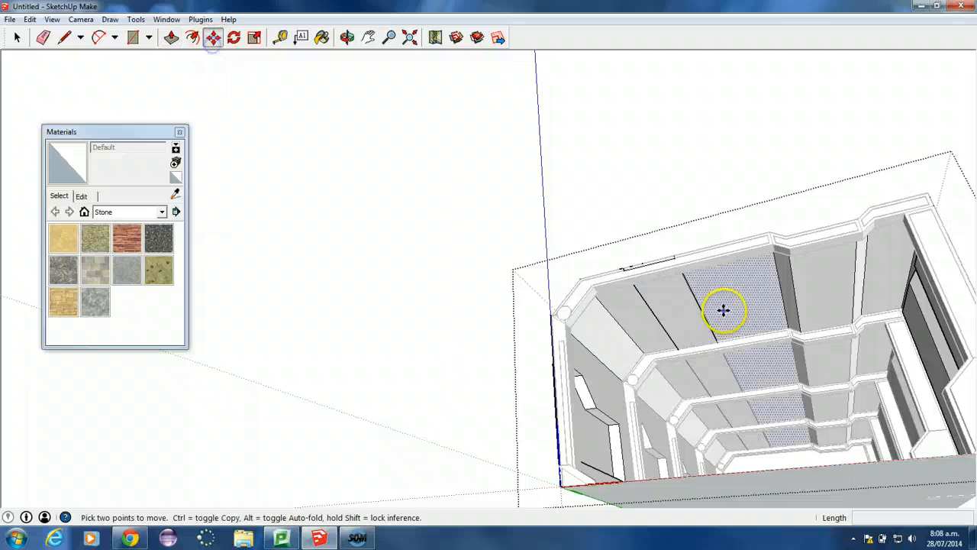
{"action": "left_click", "coordinate": [820, 305]}
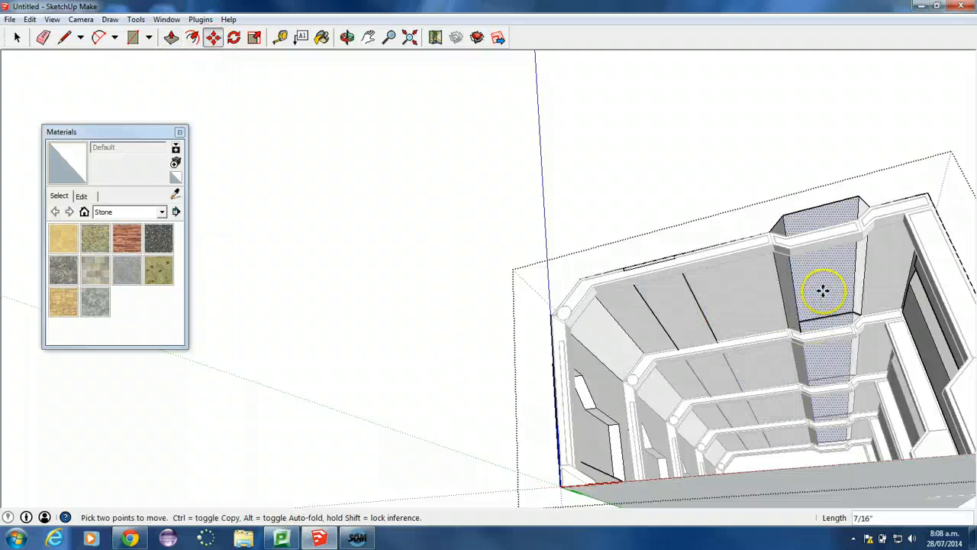
{"action": "middle_click_drag", "start_coordinate": [824, 290], "coordinate": [801, 224]}
{"action": "left_click", "coordinate": [700, 133]}
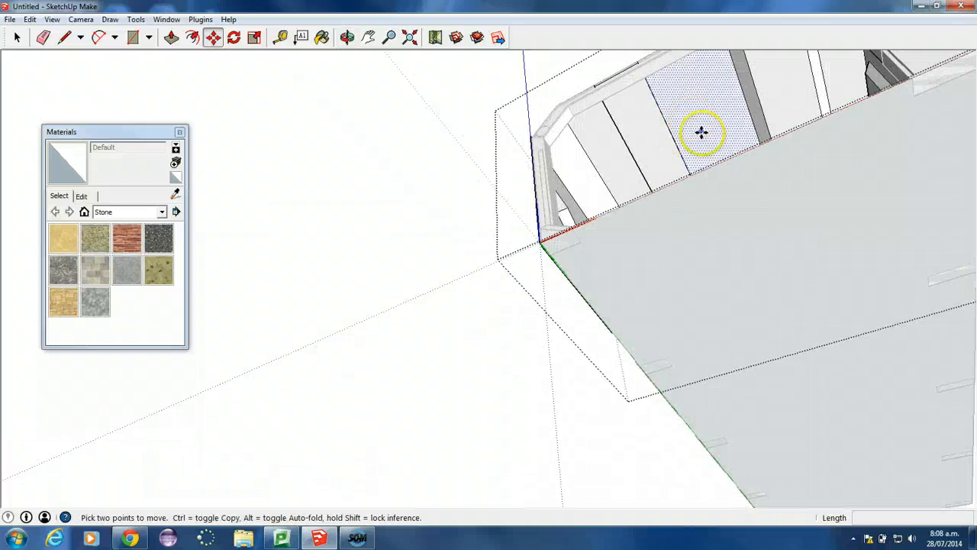
{"action": "middle_click_drag", "start_coordinate": [701, 132], "coordinate": [674, 380]}
{"action": "key", "text": "space"}
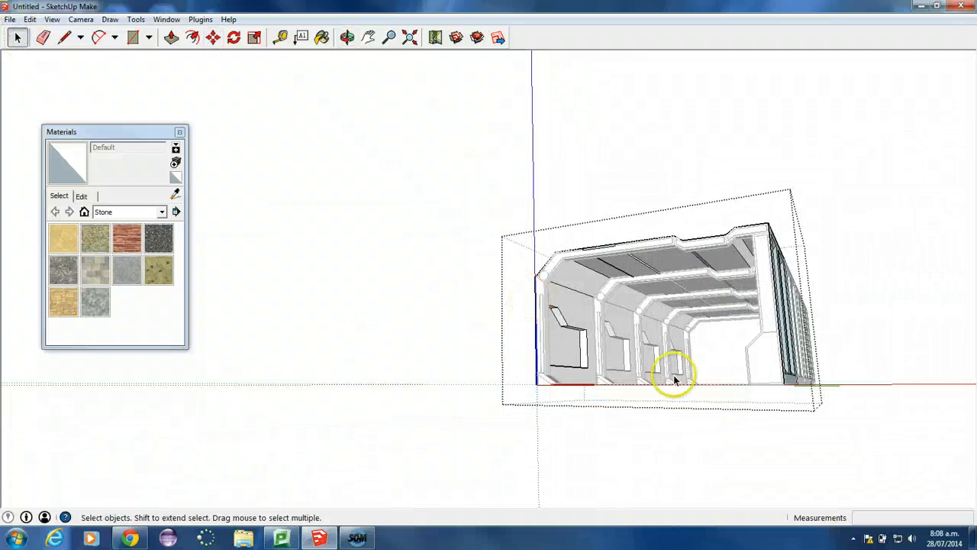
{"action": "left_click", "coordinate": [338, 205]}
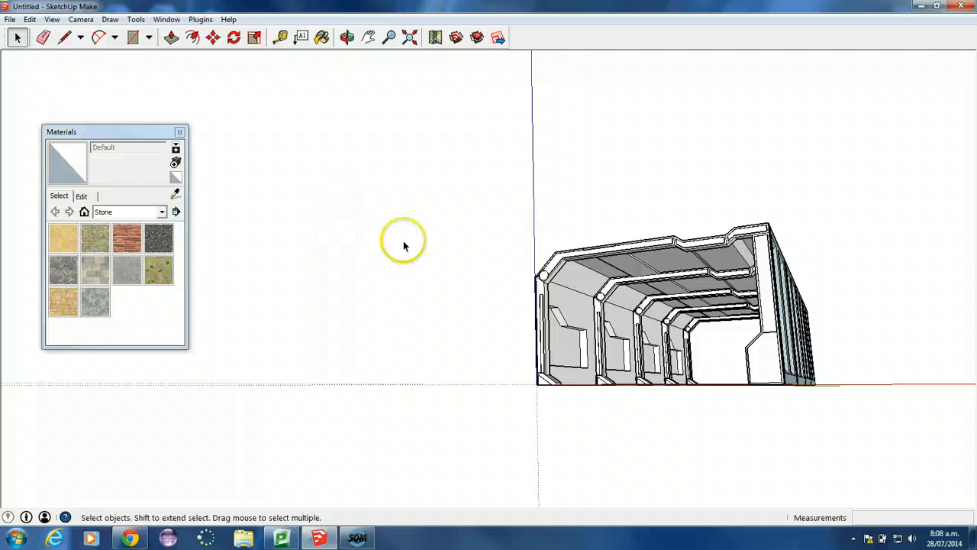
- Copy the front Wall&Ceiling component out of the hallway to an open spot with Move
{"action": "left_click", "coordinate": [562, 277]}
{"action": "left_click", "coordinate": [213, 36]}
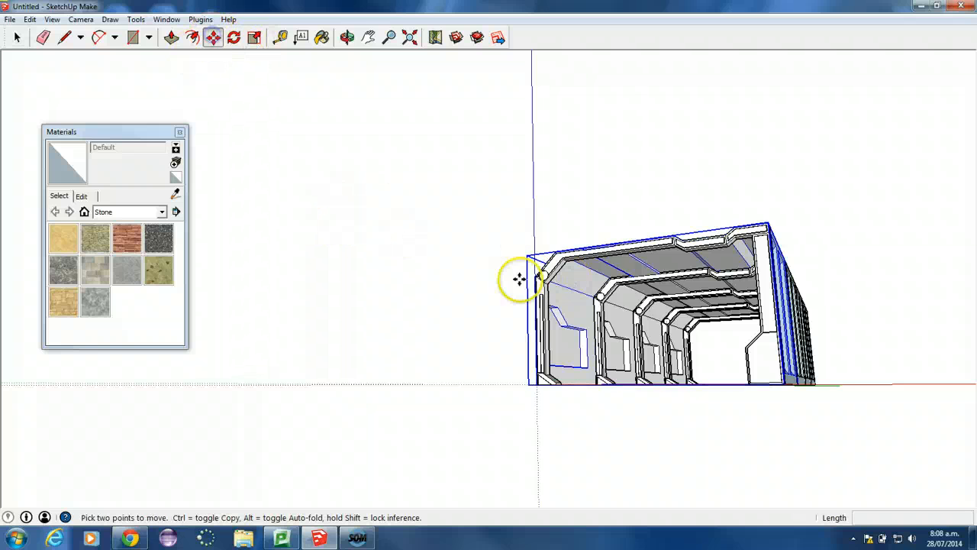
{"action": "left_click", "coordinate": [549, 315]}
{"action": "key", "text": "ctrl"}
{"action": "left_click", "coordinate": [307, 260]}
{"action": "middle_click_drag", "start_coordinate": [405, 321], "coordinate": [565, 320]}
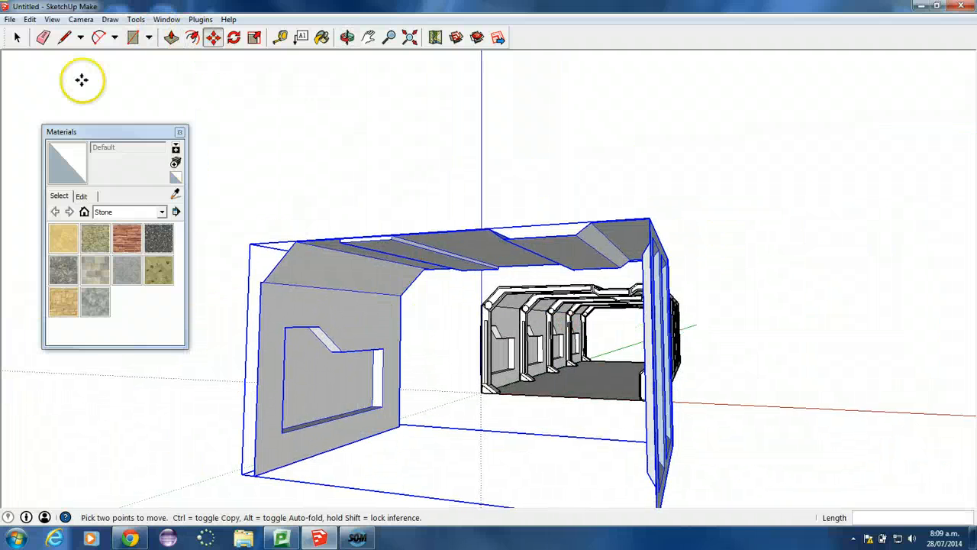
- Open the copied Wall&Ceiling component for editing and erase the dropped ceiling section with its sloped sides
{"action": "left_click", "coordinate": [17, 37]}
{"action": "double_click", "coordinate": [362, 294]}
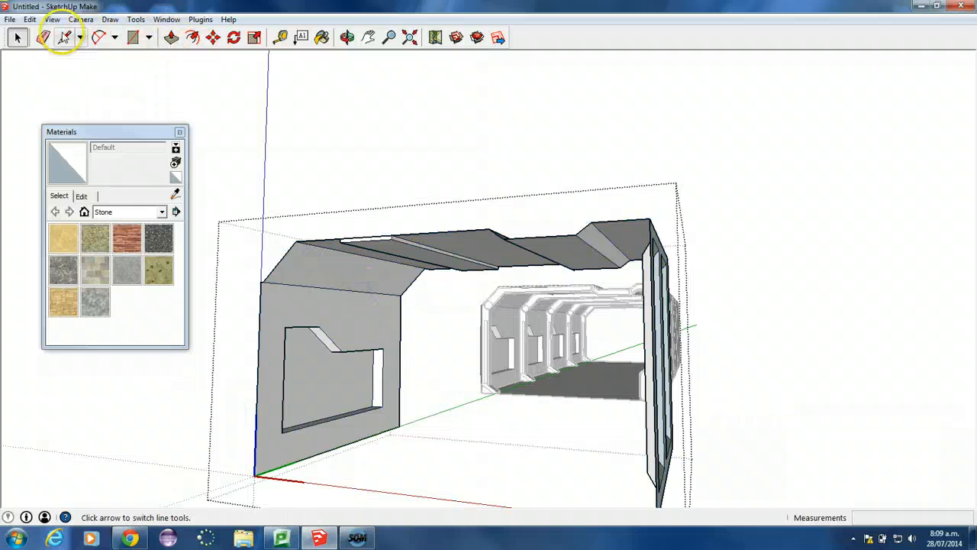
{"action": "left_click", "coordinate": [43, 37]}
{"action": "mouse_move", "coordinate": [529, 212]}
{"action": "middle_mouse_down"}
{"action": "mouse_move", "coordinate": [562, 212]}
{"action": "mouse_move", "coordinate": [630, 244]}
{"action": "middle_mouse_up"}
{"action": "mouse_move", "coordinate": [630, 244]}
{"action": "left_mouse_down"}
{"action": "mouse_move", "coordinate": [619, 233]}
{"action": "mouse_move", "coordinate": [634, 224]}
{"action": "left_mouse_up"}
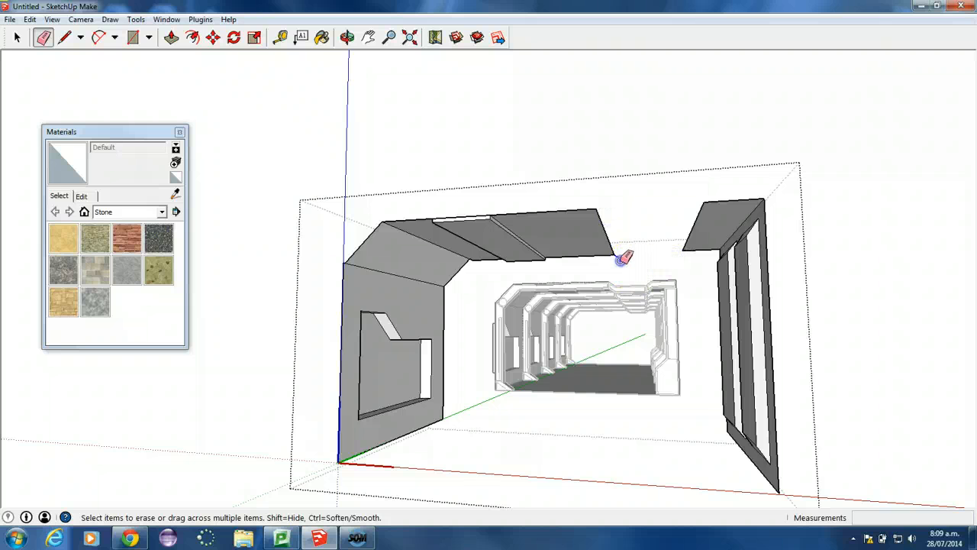
- Close the ceiling gap flush with the adjoining panels by drawing lines across both ends, about 15/16" long, and one diagonal
{"action": "mouse_move", "coordinate": [628, 257]}
{"action": "middle_mouse_down"}
{"action": "mouse_move", "coordinate": [648, 233]}
{"action": "mouse_move", "coordinate": [595, 283]}
{"action": "mouse_move", "coordinate": [617, 305]}
{"action": "mouse_move", "coordinate": [626, 279]}
{"action": "middle_mouse_up"}
{"action": "right_click", "coordinate": [691, 340]}
{"action": "left_click", "coordinate": [611, 326]}
{"action": "left_click_drag", "start_coordinate": [578, 3], "coordinate": [578, 11]}
{"action": "left_click", "coordinate": [671, 266]}
{"action": "middle_click_drag", "start_coordinate": [648, 288], "coordinate": [423, 374]}
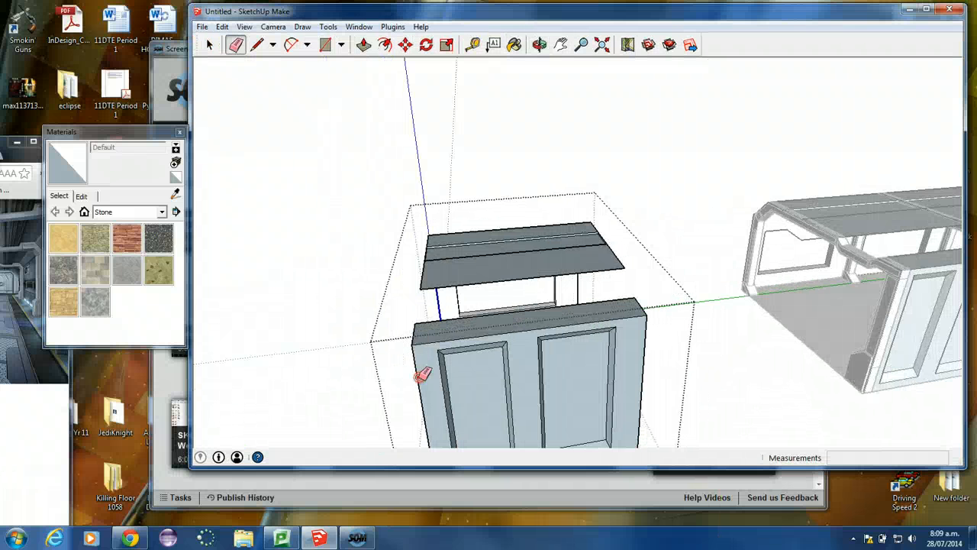
{"action": "left_click", "coordinate": [256, 44]}
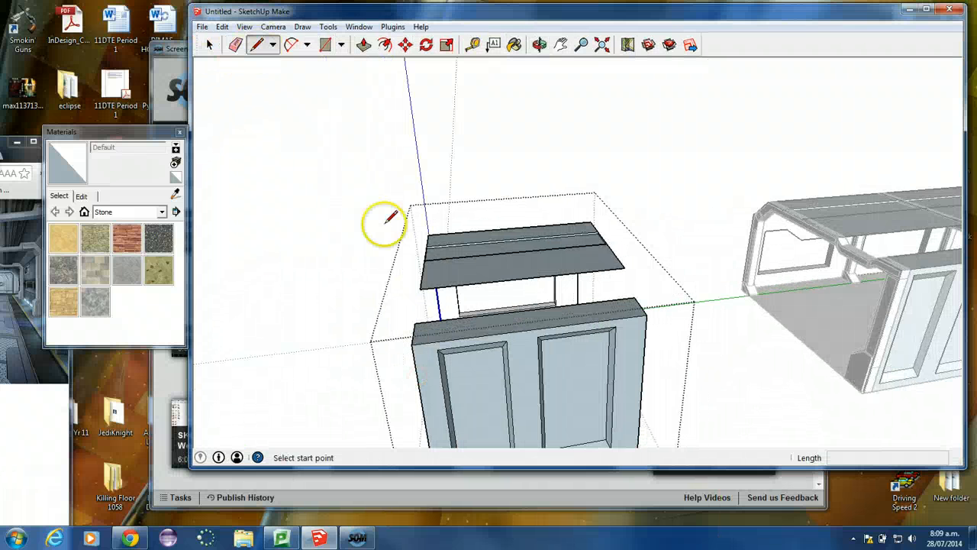
{"action": "left_click", "coordinate": [422, 284]}
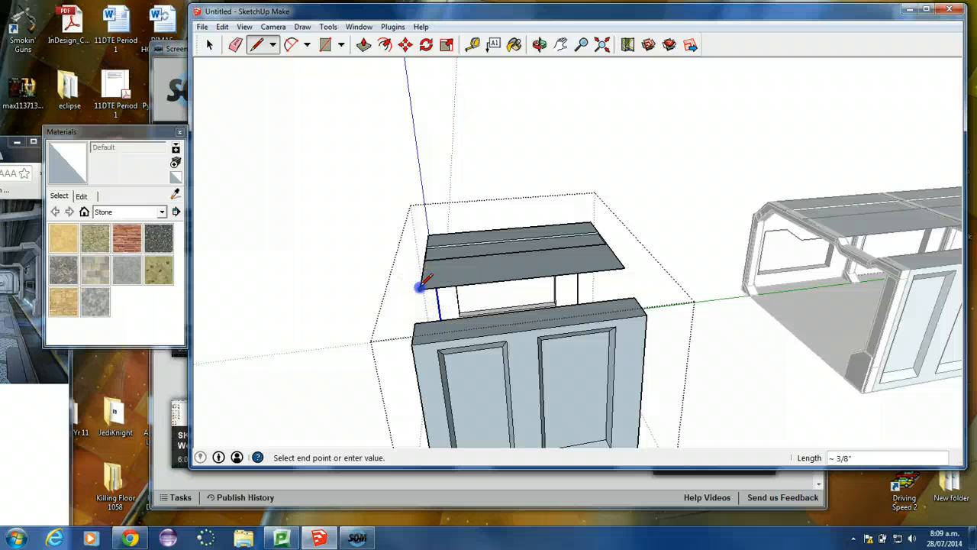
{"action": "left_click", "coordinate": [622, 268]}
{"action": "left_click", "coordinate": [622, 268]}
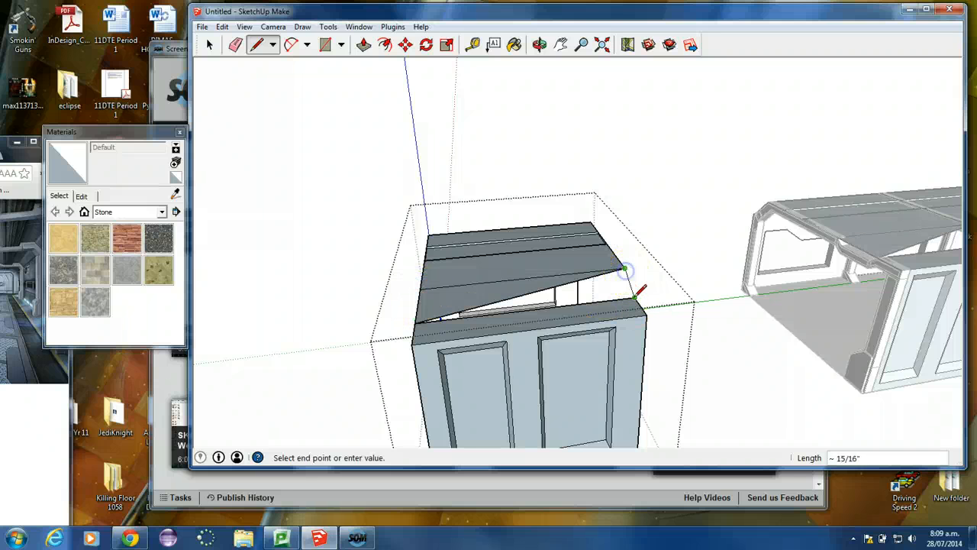
{"action": "left_click", "coordinate": [639, 303]}
{"action": "mouse_move", "coordinate": [665, 301]}
{"action": "middle_mouse_down"}
{"action": "mouse_move", "coordinate": [603, 360]}
{"action": "mouse_move", "coordinate": [595, 347]}
{"action": "middle_mouse_up"}
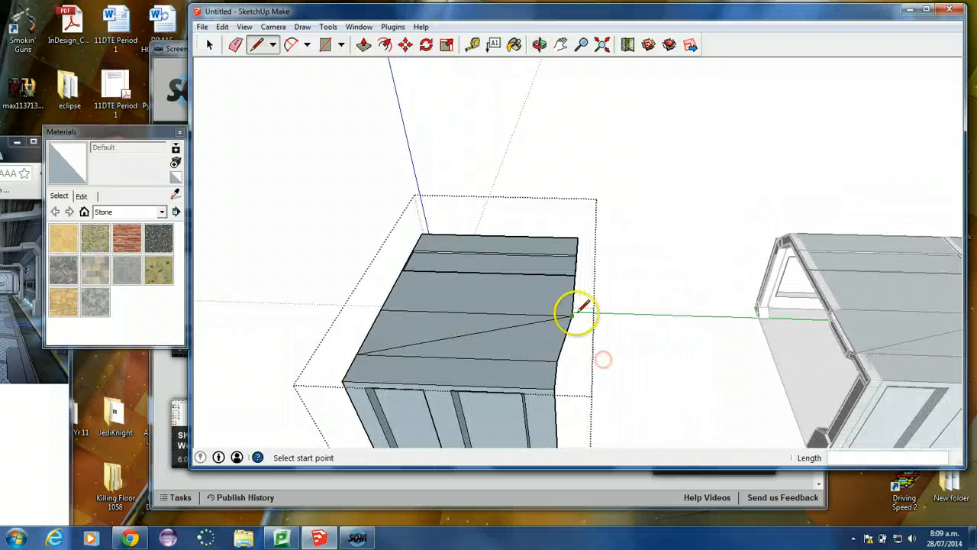
- Erase the diagonal and the two seam lines so the new ceiling faces merge into one flat panel
{"action": "middle_click_drag", "start_coordinate": [419, 296], "coordinate": [776, 69]}
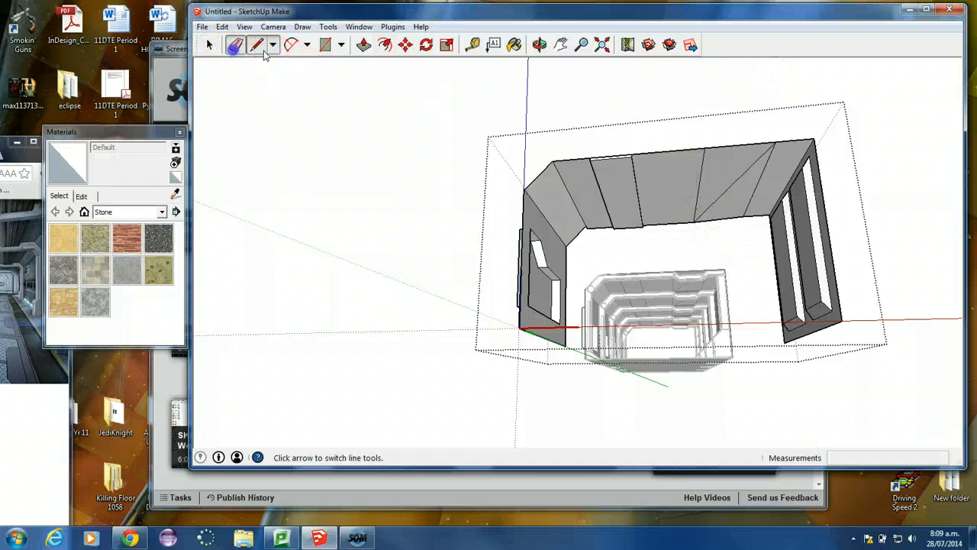
{"action": "left_click", "coordinate": [235, 44]}
{"action": "left_click_drag", "start_coordinate": [761, 171], "coordinate": [737, 220]}
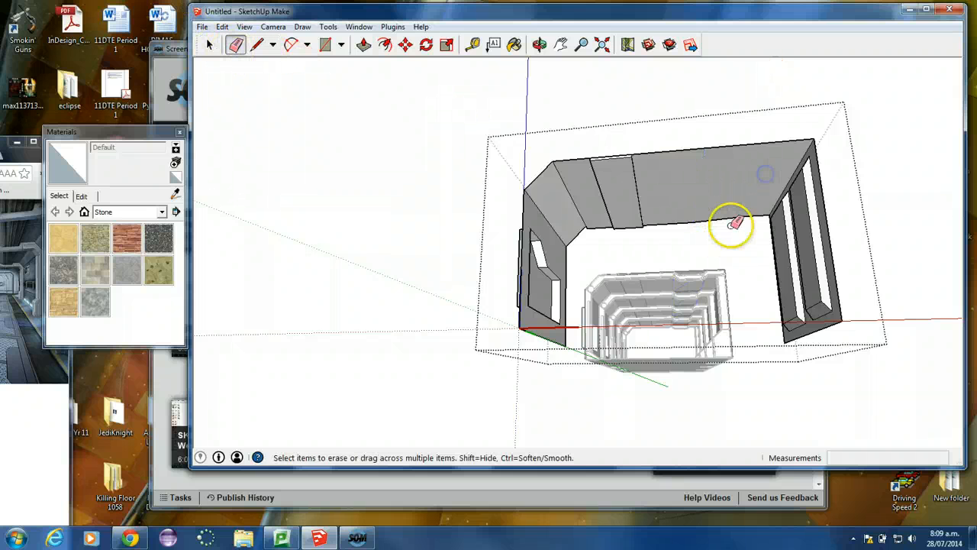
- Leave the component and delete the Wall&Ceiling copy that was used for editing outside the hallway
{"action": "left_click", "coordinate": [211, 45]}
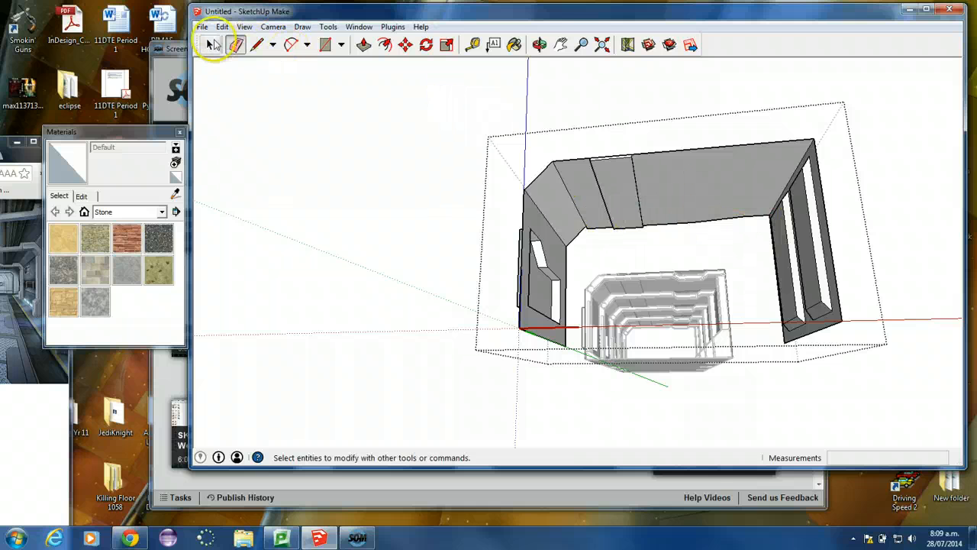
{"action": "middle_click_drag", "start_coordinate": [427, 174], "coordinate": [556, 192]}
{"action": "left_click", "coordinate": [537, 200]}
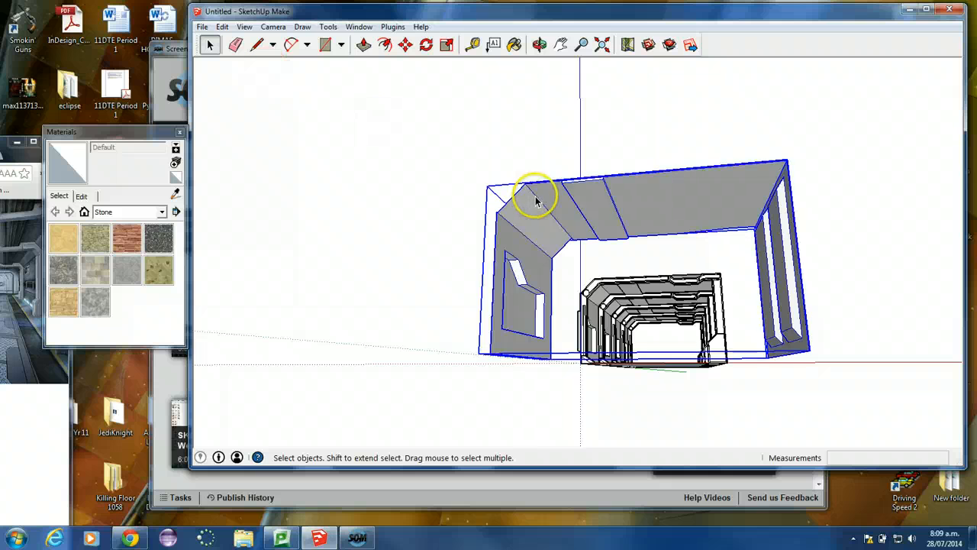
{"action": "key", "text": "Delete"}
- Draw a circle of about 1/16" radius above the front frame's dropped top section, near its sloped bend, and select it
{"action": "scroll", "coordinate": [703, 312], "scroll_direction": "up", "scroll_amount": 4}
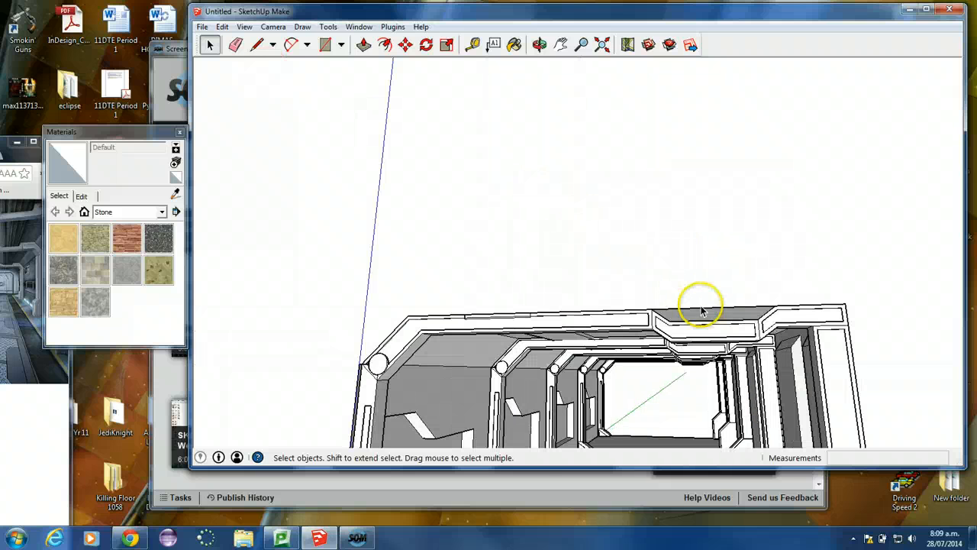
{"action": "mouse_move", "coordinate": [690, 258]}
{"action": "middle_mouse_down"}
{"action": "mouse_move", "coordinate": [687, 271]}
{"action": "mouse_move", "coordinate": [695, 256]}
{"action": "middle_mouse_up"}
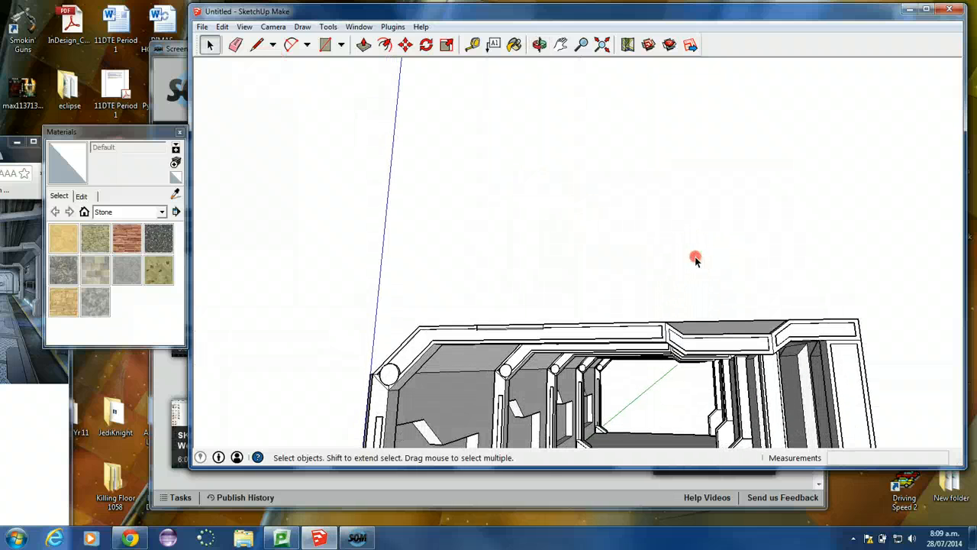
{"action": "middle_click_drag", "start_coordinate": [651, 285], "coordinate": [655, 223]}
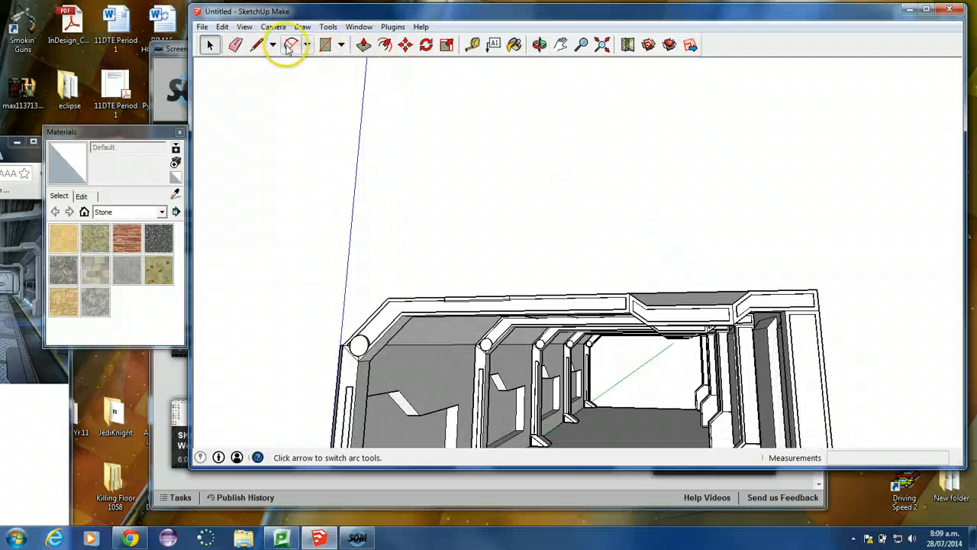
{"action": "left_click", "coordinate": [309, 47]}
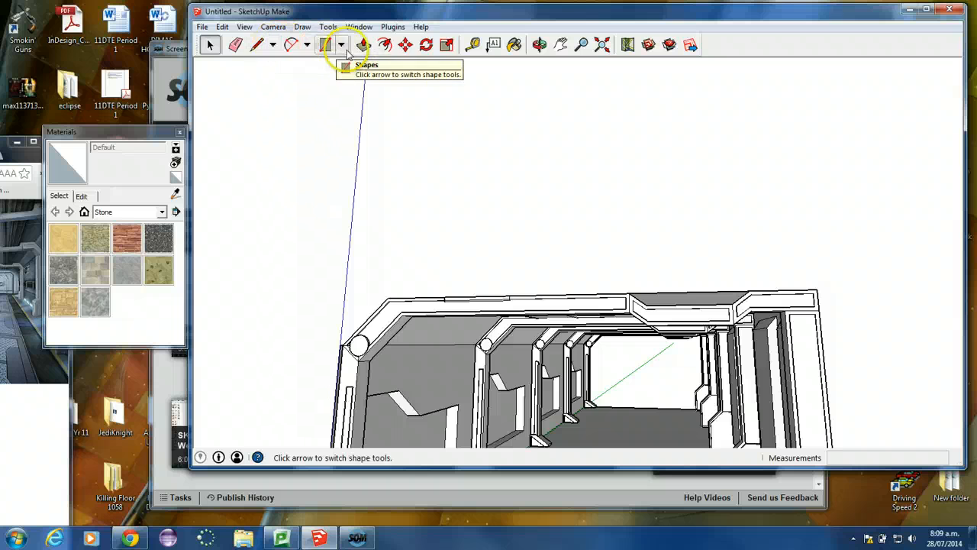
{"action": "left_click", "coordinate": [341, 44]}
{"action": "left_click", "coordinate": [352, 78]}
{"action": "scroll", "coordinate": [622, 273], "scroll_direction": "up", "scroll_amount": 1}
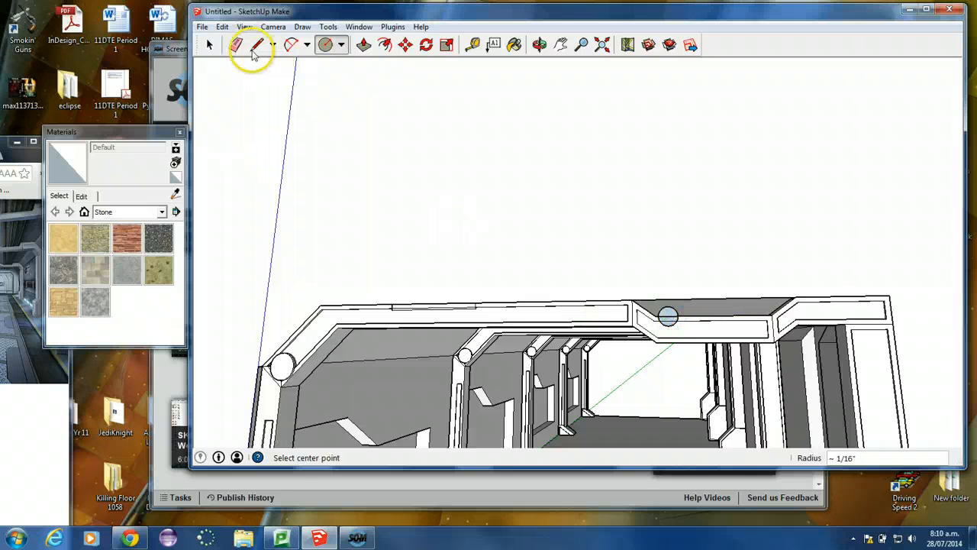
{"action": "left_click", "coordinate": [405, 44]}
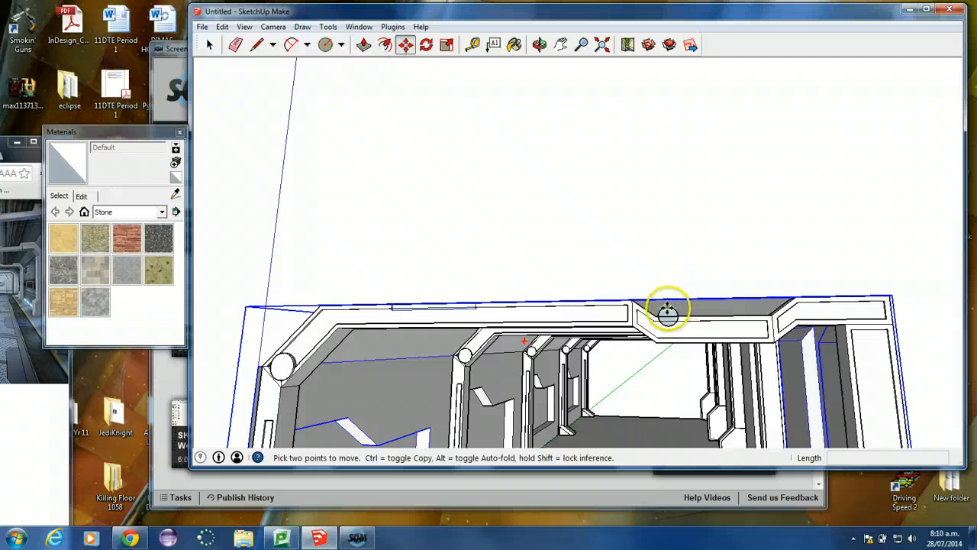
{"action": "left_click", "coordinate": [209, 45]}
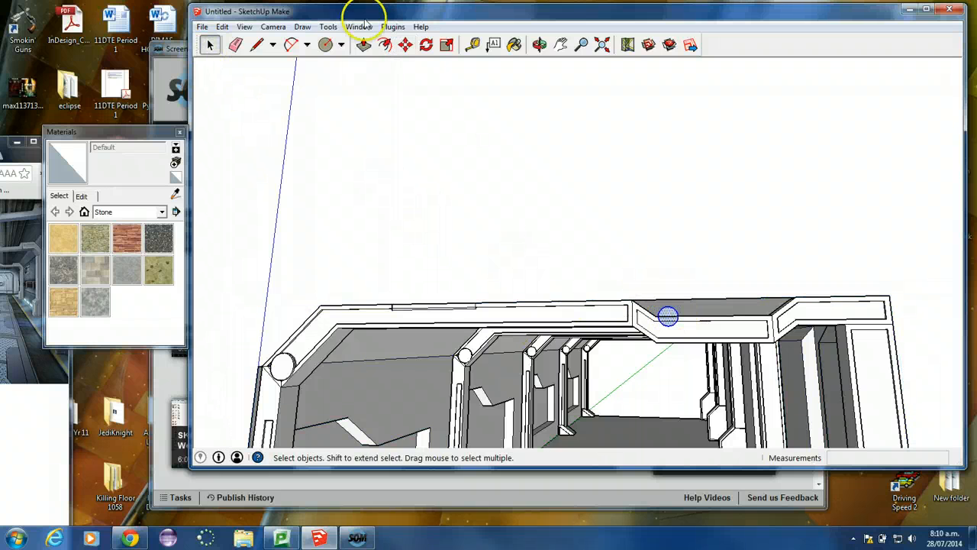
- Move the circle up about 1/16" so it sits in the recess above the front frame's dropped top section
{"action": "left_click", "coordinate": [405, 44]}
{"action": "scroll", "coordinate": [666, 306], "scroll_direction": "up", "scroll_amount": 3}
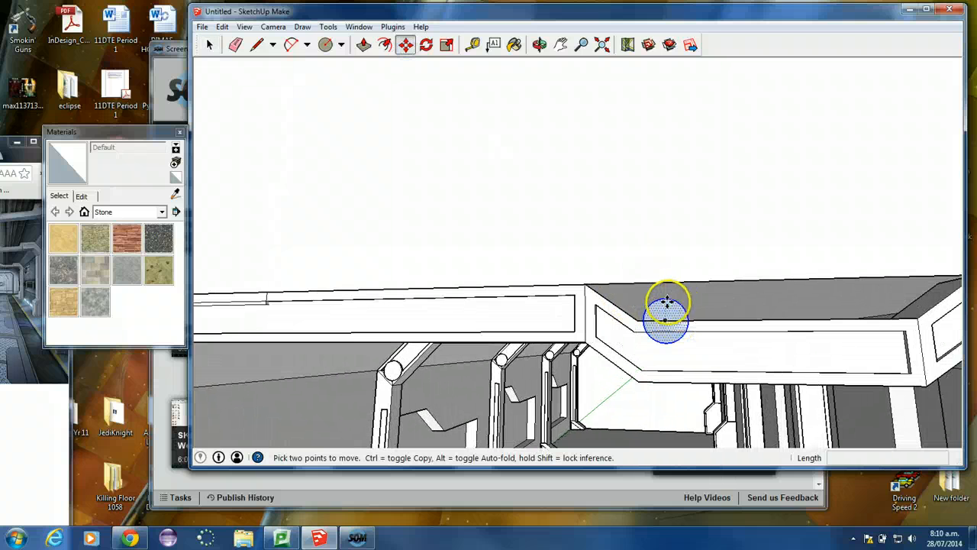
{"action": "left_click", "coordinate": [665, 297]}
{"action": "left_click", "coordinate": [664, 288]}
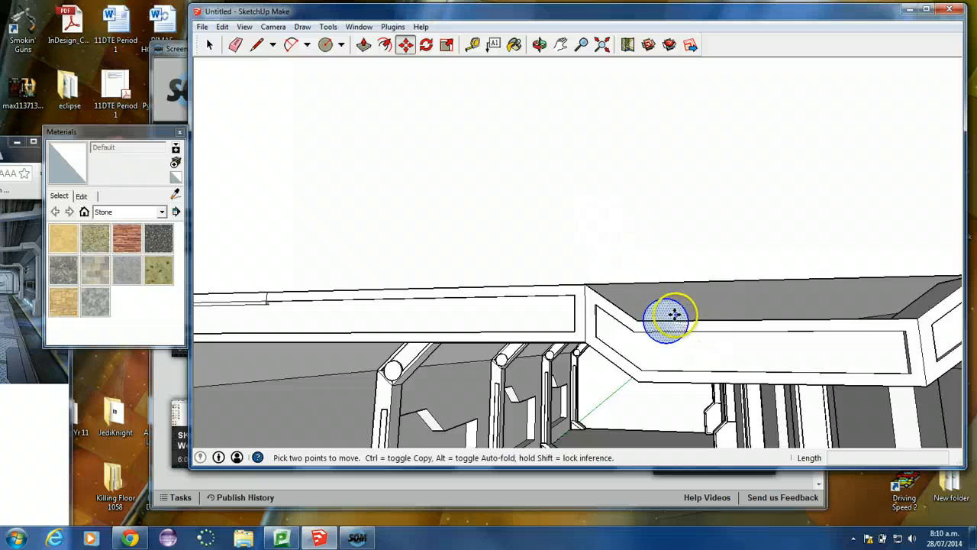
{"action": "left_click", "coordinate": [665, 313]}
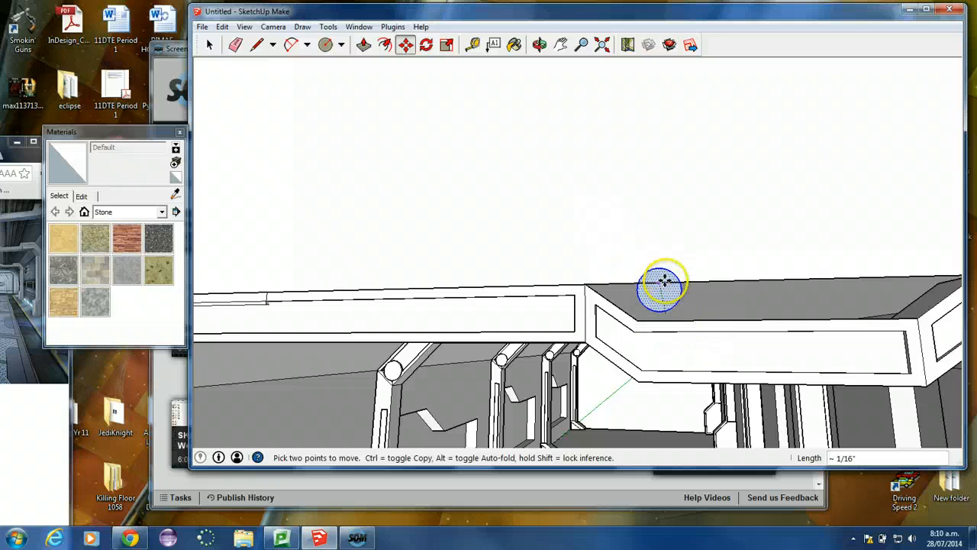
{"action": "left_click", "coordinate": [665, 287]}
{"action": "left_click", "coordinate": [665, 291]}
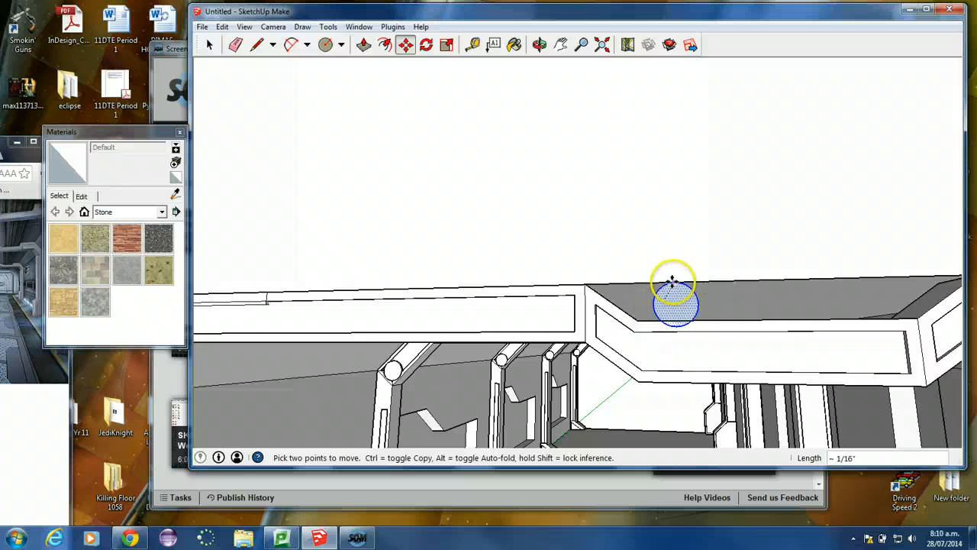
{"action": "left_click", "coordinate": [663, 283]}
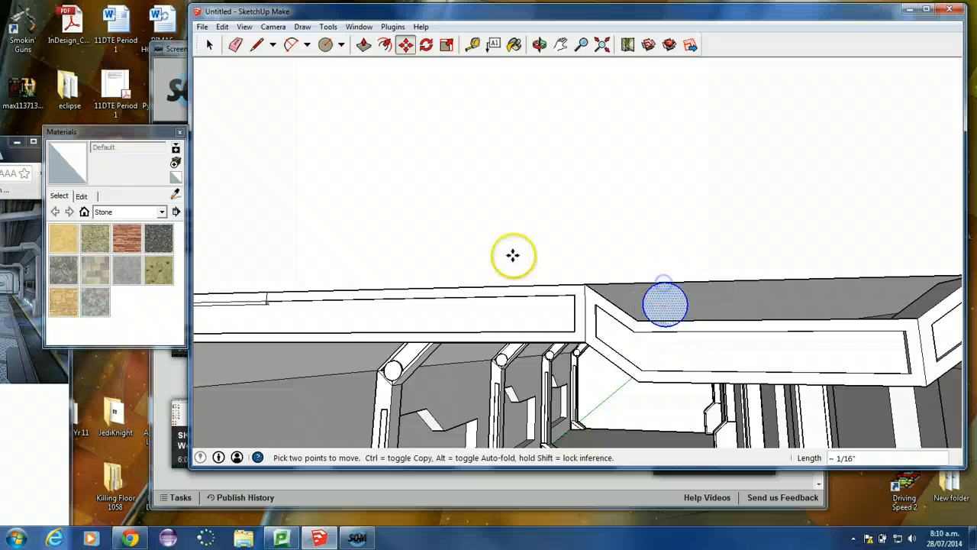
- Scale the circle uniformly about its centre to about 0.72 of its size
{"action": "left_click", "coordinate": [447, 44]}
{"action": "left_click", "coordinate": [683, 324]}
{"action": "key", "text": "ctrl"}
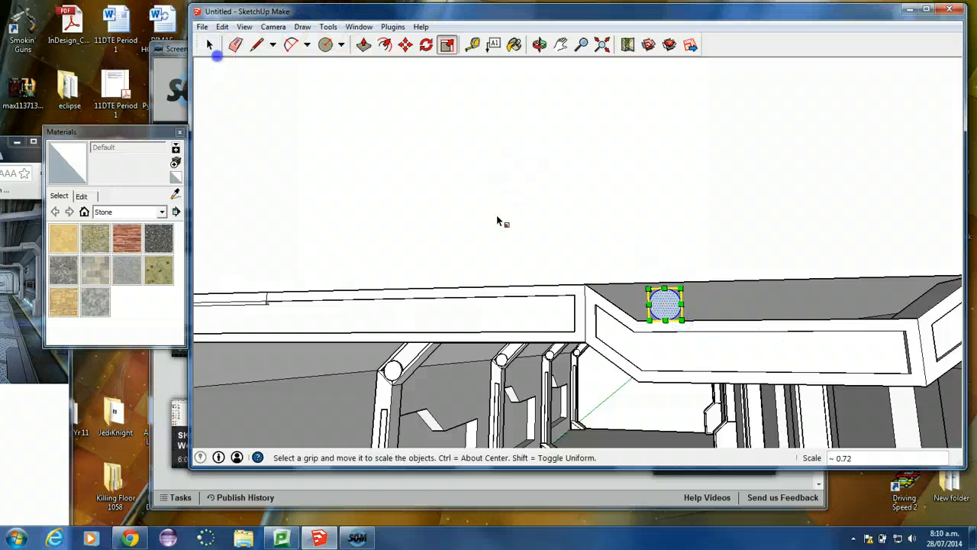
- Try to extrude the circle about 11 15/16" into a pipe running the full length of the hallway
{"action": "middle_click_drag", "start_coordinate": [620, 197], "coordinate": [597, 200]}
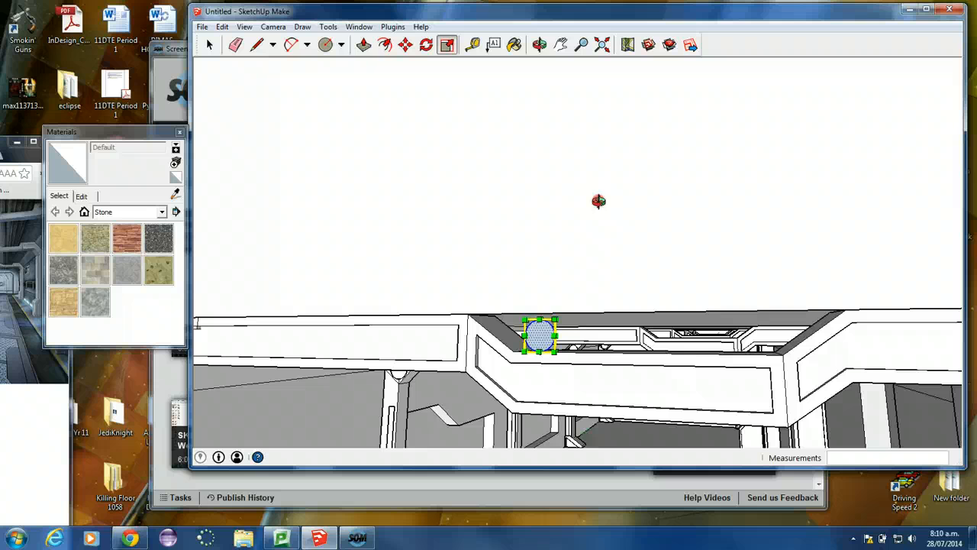
{"action": "left_click", "coordinate": [363, 45]}
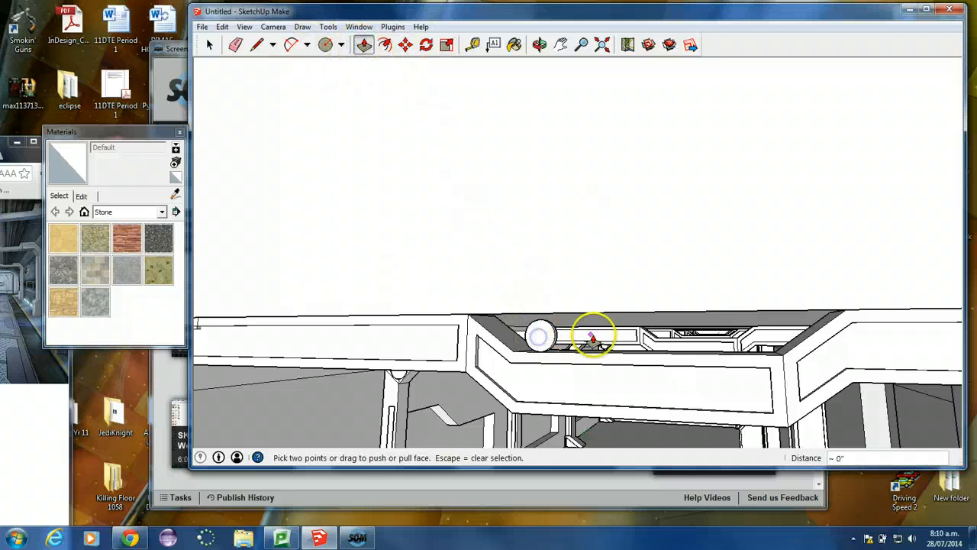
{"action": "left_click", "coordinate": [542, 337]}
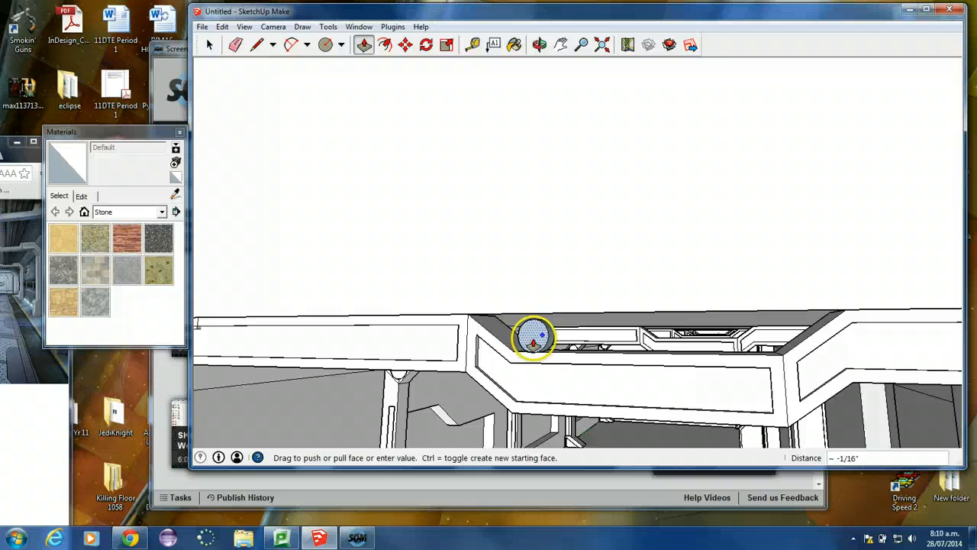
{"action": "left_click", "coordinate": [532, 339]}
{"action": "left_click", "coordinate": [542, 335]}
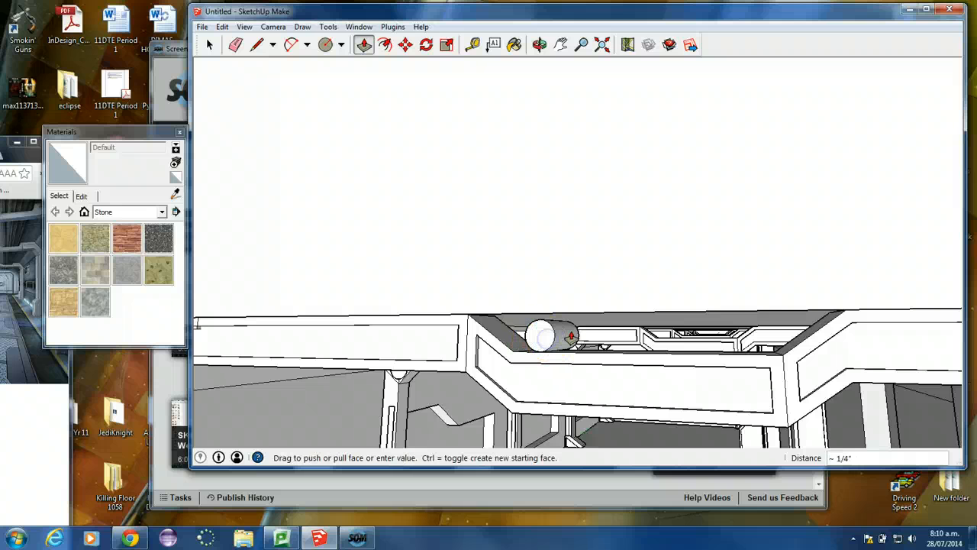
{"action": "middle_click_drag", "start_coordinate": [698, 327], "coordinate": [603, 307]}
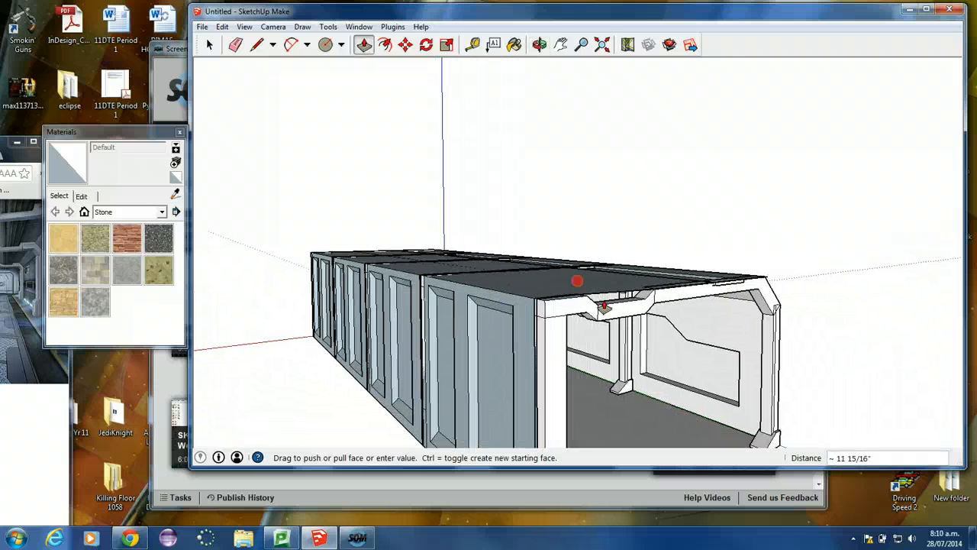
{"action": "scroll", "coordinate": [644, 290], "scroll_direction": "up", "scroll_amount": 4}
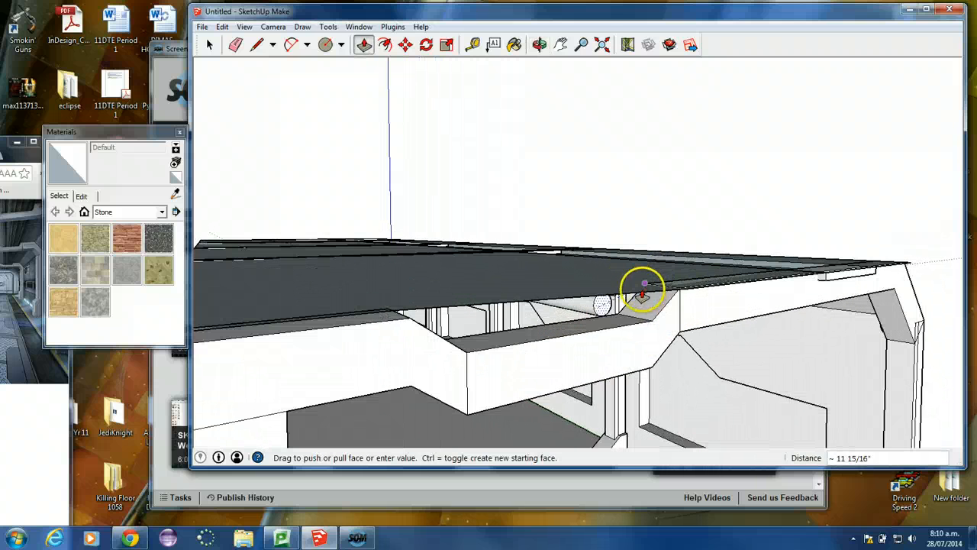
{"action": "scroll", "coordinate": [633, 304], "scroll_direction": "up", "scroll_amount": 1}
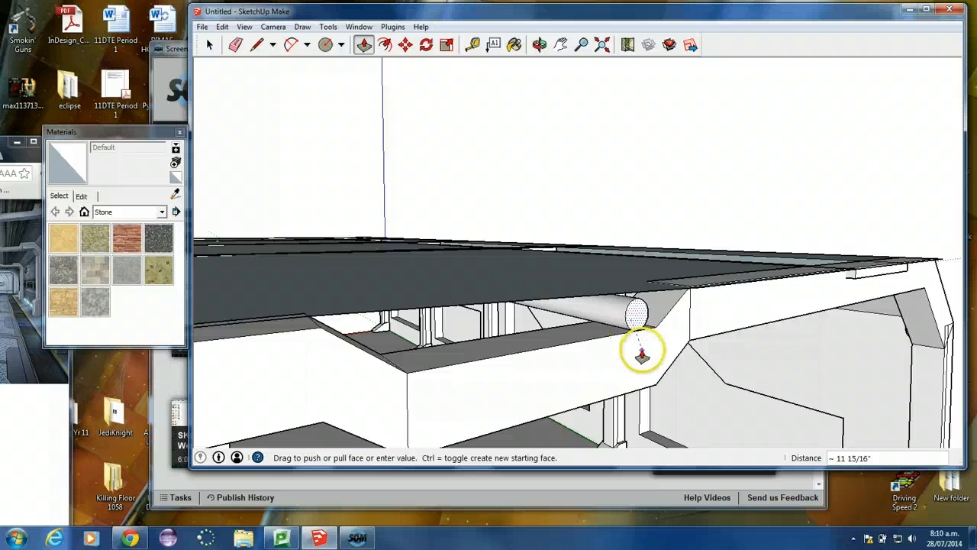
{"action": "left_click", "coordinate": [635, 346]}
{"action": "mouse_move", "coordinate": [634, 347]}
{"action": "middle_mouse_down"}
{"action": "mouse_move", "coordinate": [543, 282]}
{"action": "mouse_move", "coordinate": [465, 207]}
{"action": "mouse_move", "coordinate": [613, 297]}
{"action": "mouse_move", "coordinate": [545, 303]}
{"action": "middle_mouse_up"}
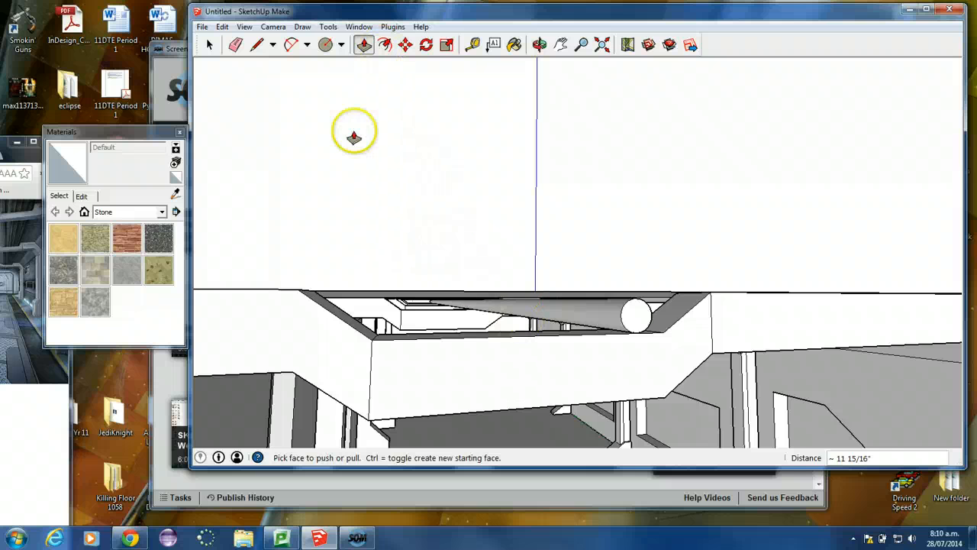
{"action": "scroll", "coordinate": [413, 305], "scroll_direction": "down", "scroll_amount": 1}
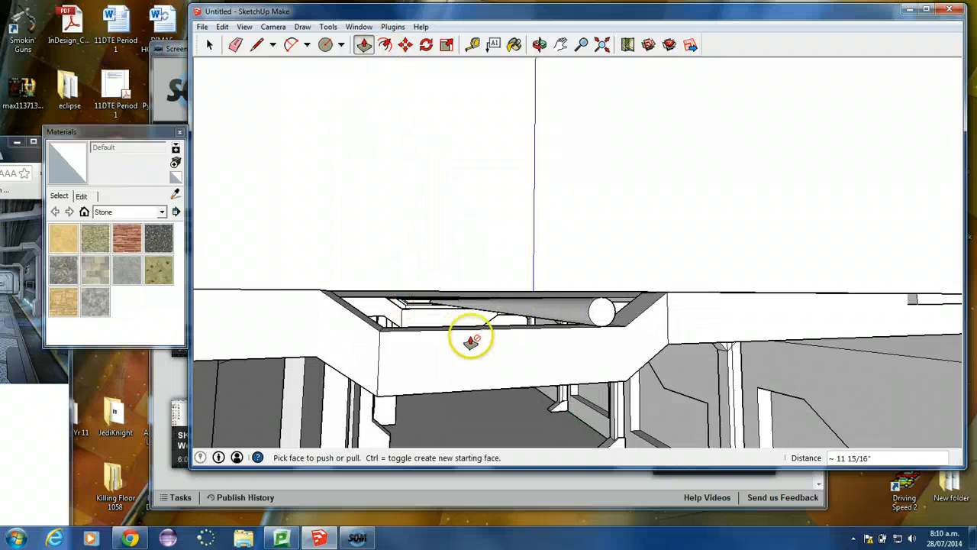
- Extrude the circle about 3 1/8" into a pipe spanning only the end section, from the front frame past the next frame
{"action": "middle_click_drag", "start_coordinate": [502, 308], "coordinate": [513, 377]}
{"action": "middle_click_drag", "start_coordinate": [542, 405], "coordinate": [548, 312]}
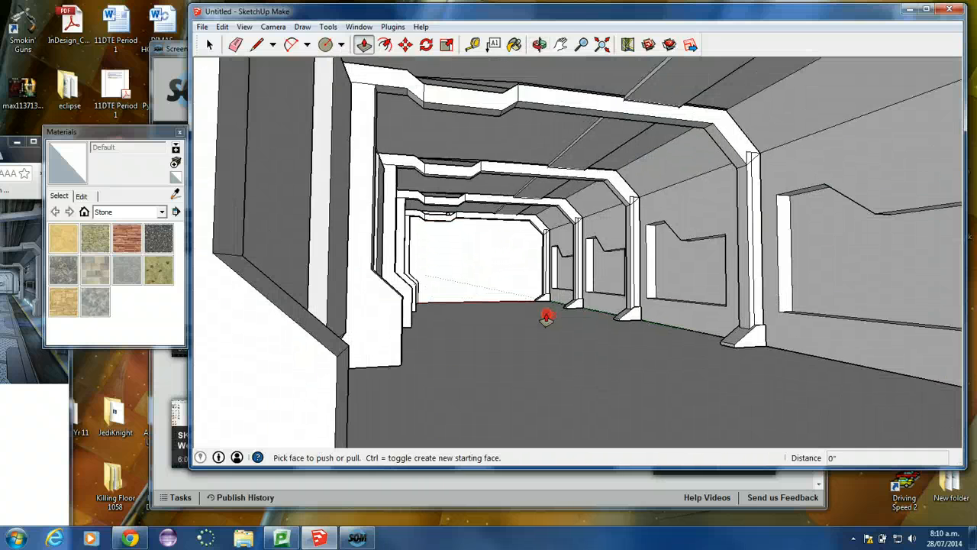
{"action": "scroll", "coordinate": [443, 214], "scroll_direction": "up", "scroll_amount": 3}
{"action": "scroll", "coordinate": [458, 197], "scroll_direction": "up", "scroll_amount": 2}
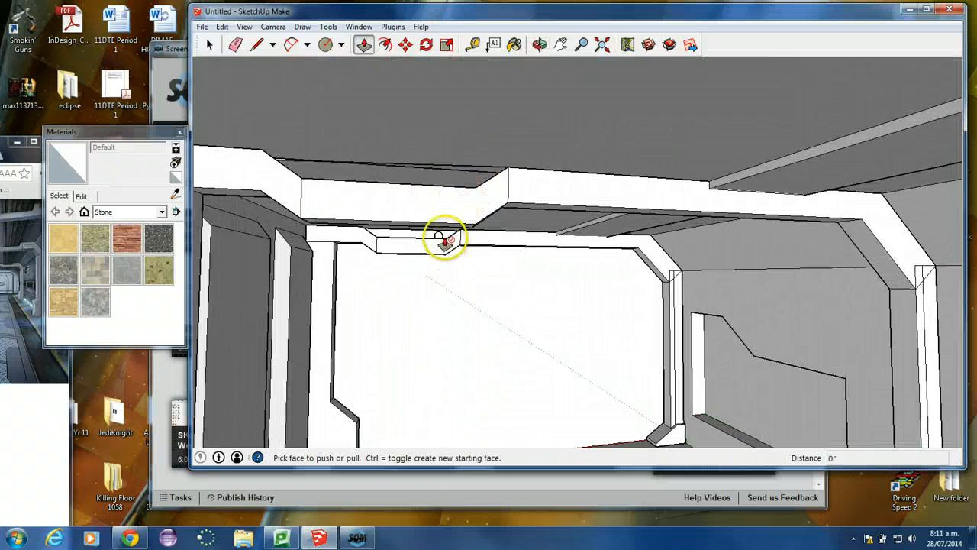
{"action": "left_click_drag", "start_coordinate": [439, 241], "coordinate": [468, 196]}
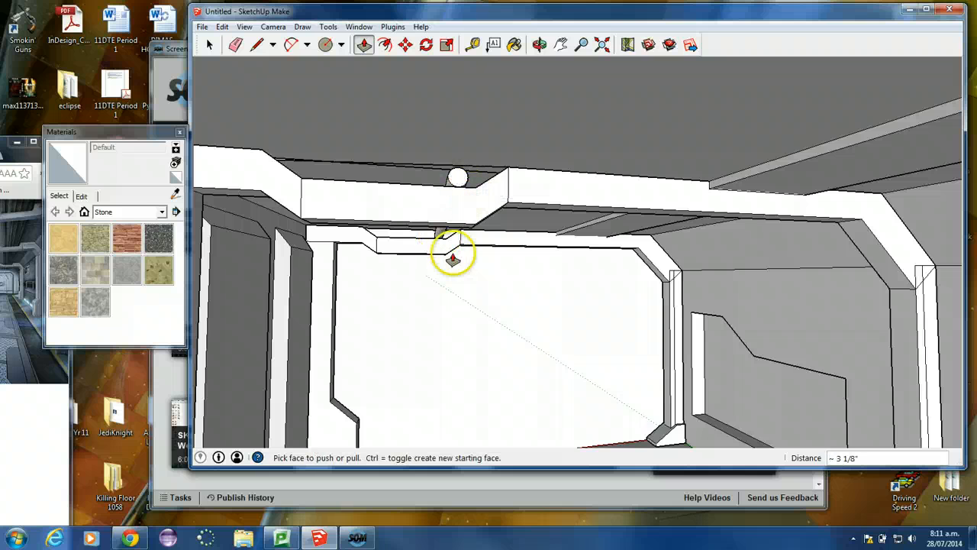
- Copy the pipe sideways beside itself and array that copy across the recess with /3, making a row of five pipes
{"action": "left_click", "coordinate": [234, 43]}
{"action": "left_click", "coordinate": [210, 44]}
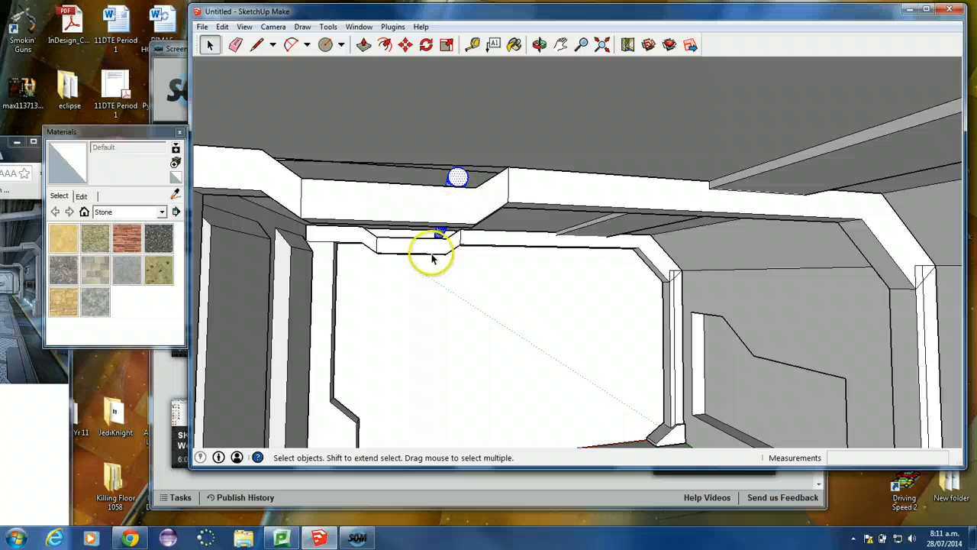
{"action": "left_click", "coordinate": [405, 44]}
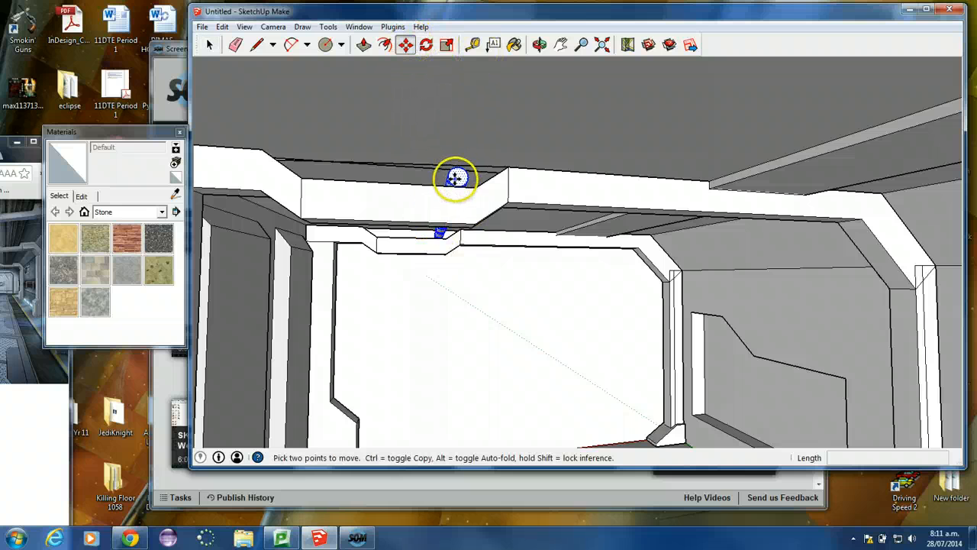
{"action": "left_click", "coordinate": [456, 177]}
{"action": "left_click", "coordinate": [432, 176]}
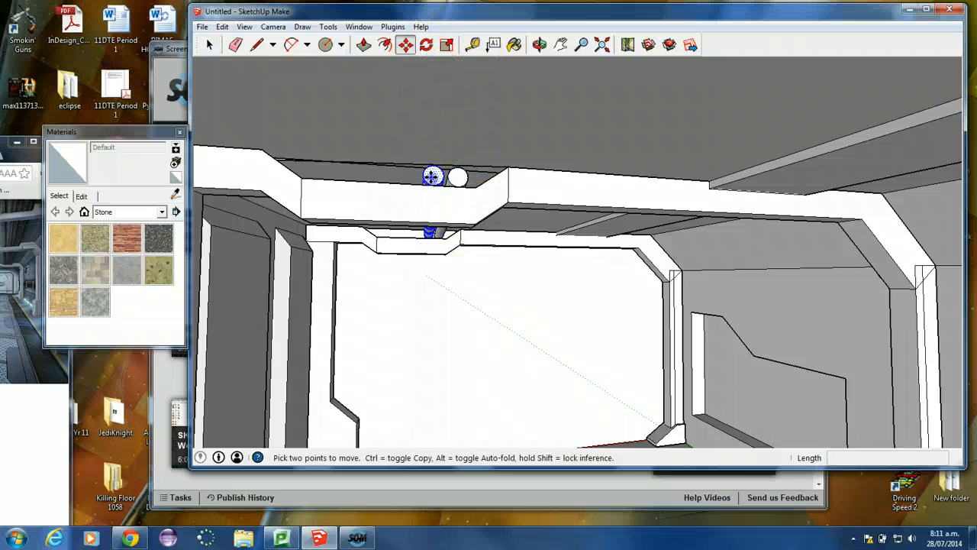
{"action": "left_click_drag", "start_coordinate": [432, 176], "coordinate": [317, 164]}
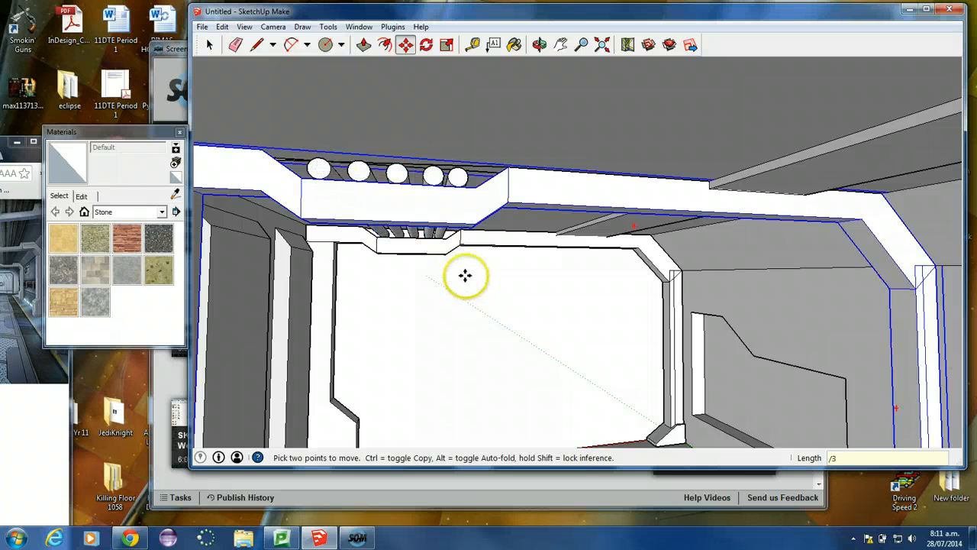
- Select all five pipes and make them one component, keeping the suggested name
{"action": "left_click", "coordinate": [209, 44]}
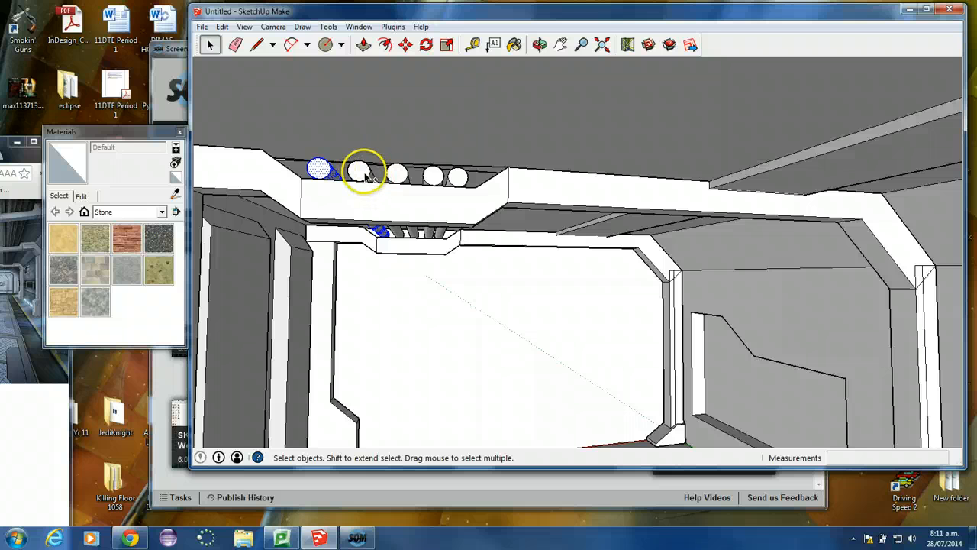
{"action": "right_click", "coordinate": [454, 178]}
{"action": "left_click", "coordinate": [480, 267]}
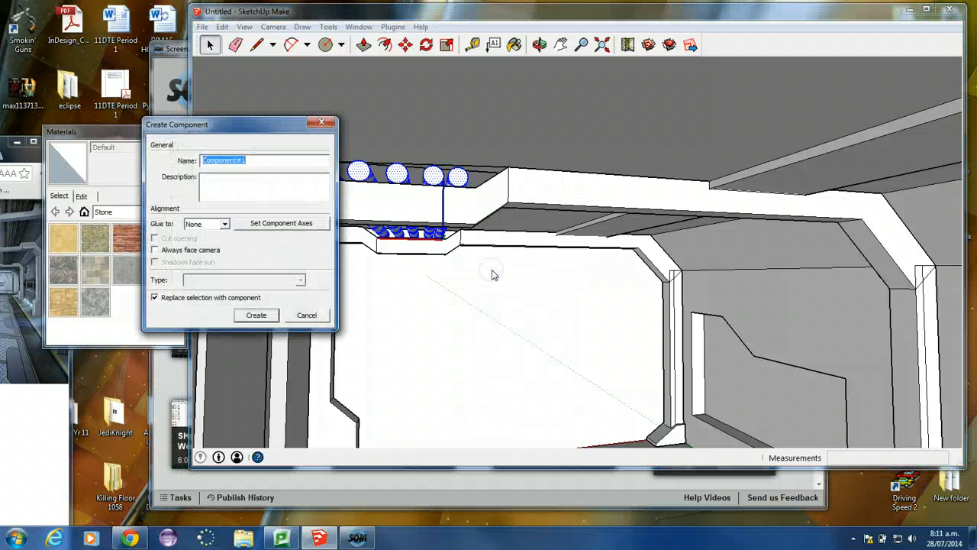
{"action": "key", "text": "Return"}
- Copy the five-pipe component about 8 7/8" along the hallway into the opposite end section and array the copies with /4
{"action": "scroll", "coordinate": [375, 228], "scroll_direction": "down", "scroll_amount": 3}
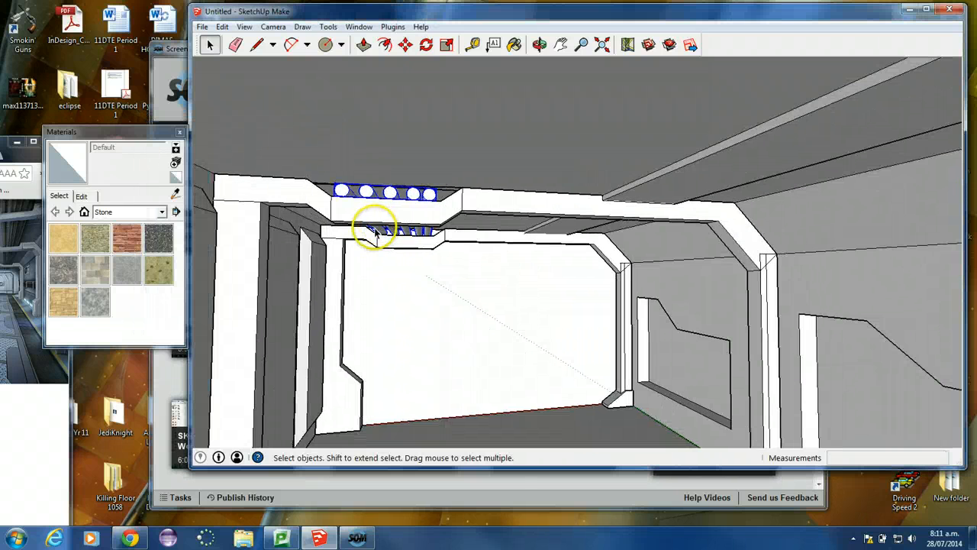
{"action": "middle_click_drag", "start_coordinate": [366, 239], "coordinate": [461, 222]}
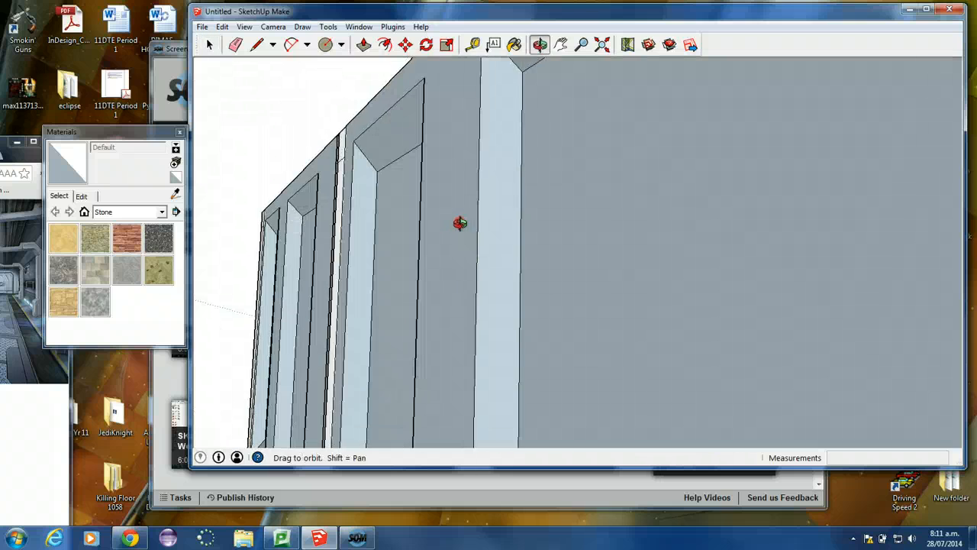
{"action": "scroll", "coordinate": [471, 233], "scroll_direction": "down", "scroll_amount": 4}
{"action": "mouse_move", "coordinate": [468, 139]}
{"action": "middle_mouse_down"}
{"action": "mouse_move", "coordinate": [508, 280]}
{"action": "mouse_move", "coordinate": [853, 244]}
{"action": "middle_mouse_up"}
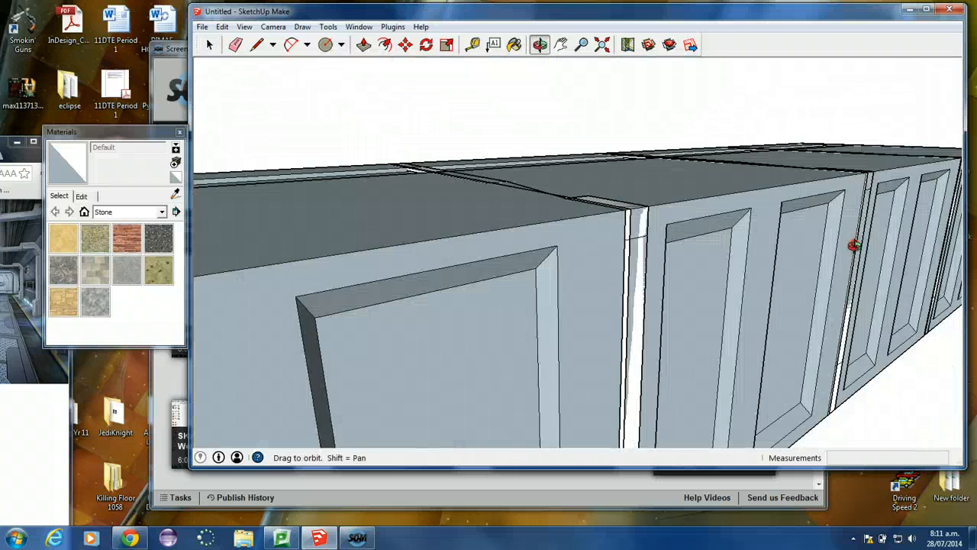
{"action": "mouse_move", "coordinate": [473, 247]}
{"action": "middle_mouse_down"}
{"action": "mouse_move", "coordinate": [580, 200]}
{"action": "mouse_move", "coordinate": [862, 158]}
{"action": "middle_mouse_up"}
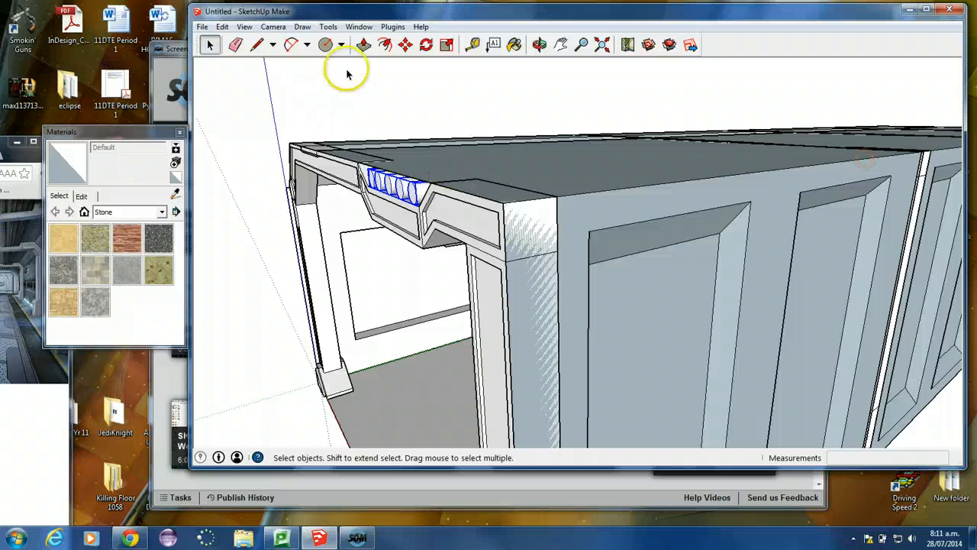
{"action": "left_click", "coordinate": [405, 44]}
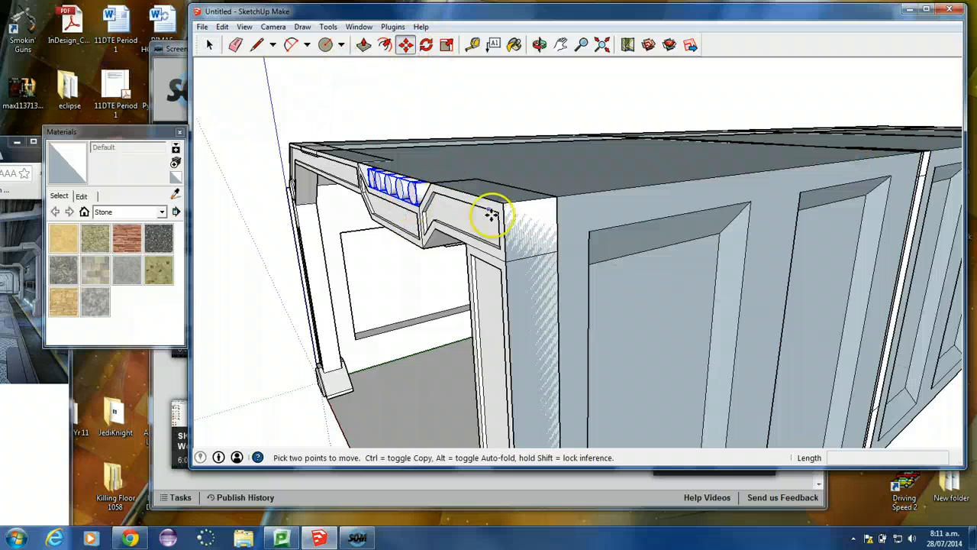
{"action": "middle_click_drag", "start_coordinate": [491, 216], "coordinate": [659, 319]}
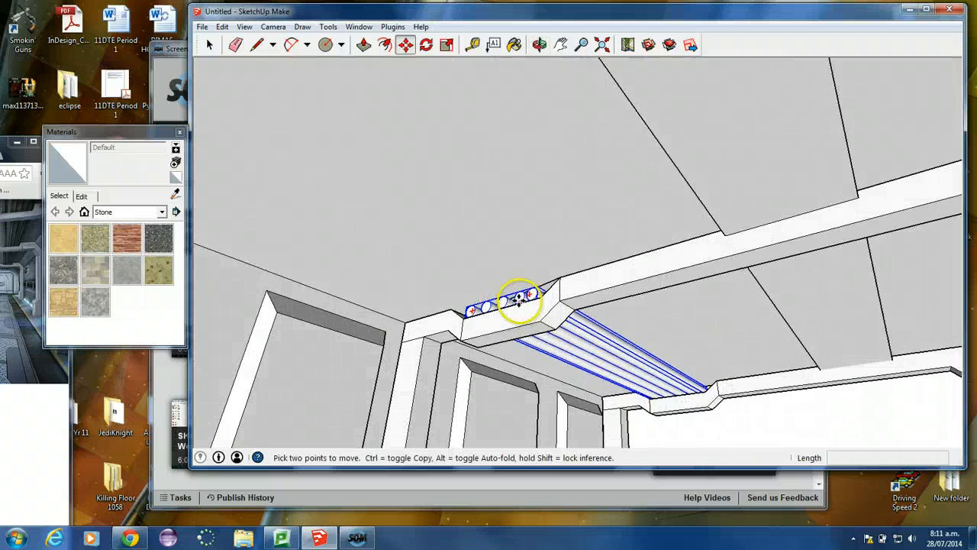
{"action": "key", "text": "ctrl"}
{"action": "left_click", "coordinate": [519, 299]}
{"action": "scroll", "coordinate": [395, 245], "scroll_direction": "up", "scroll_amount": 6}
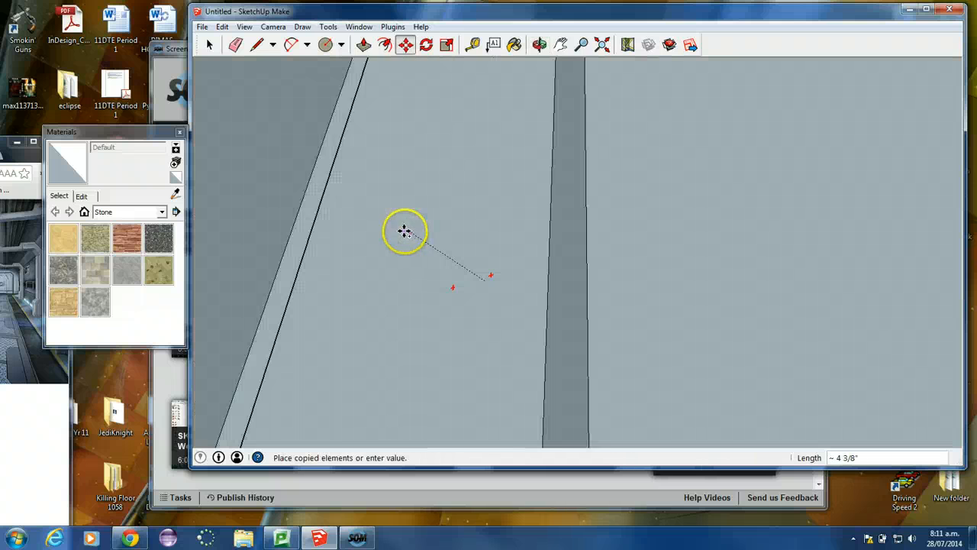
{"action": "mouse_move", "coordinate": [405, 231]}
{"action": "middle_mouse_down"}
{"action": "mouse_move", "coordinate": [562, 323]}
{"action": "mouse_move", "coordinate": [338, 212]}
{"action": "mouse_move", "coordinate": [432, 227]}
{"action": "mouse_move", "coordinate": [510, 282]}
{"action": "middle_mouse_up"}
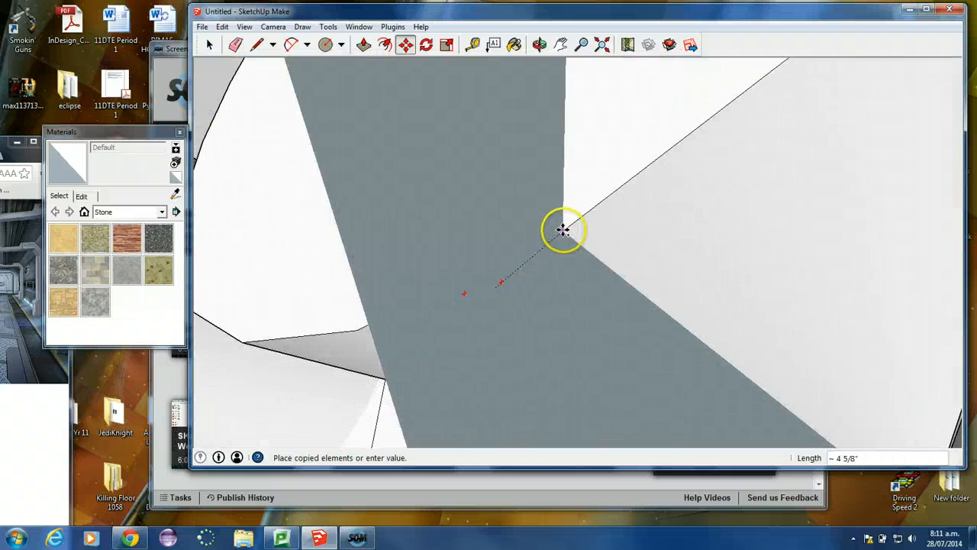
{"action": "mouse_move", "coordinate": [563, 229]}
{"action": "middle_mouse_down"}
{"action": "mouse_move", "coordinate": [578, 218]}
{"action": "mouse_move", "coordinate": [552, 245]}
{"action": "mouse_move", "coordinate": [559, 102]}
{"action": "middle_mouse_up"}
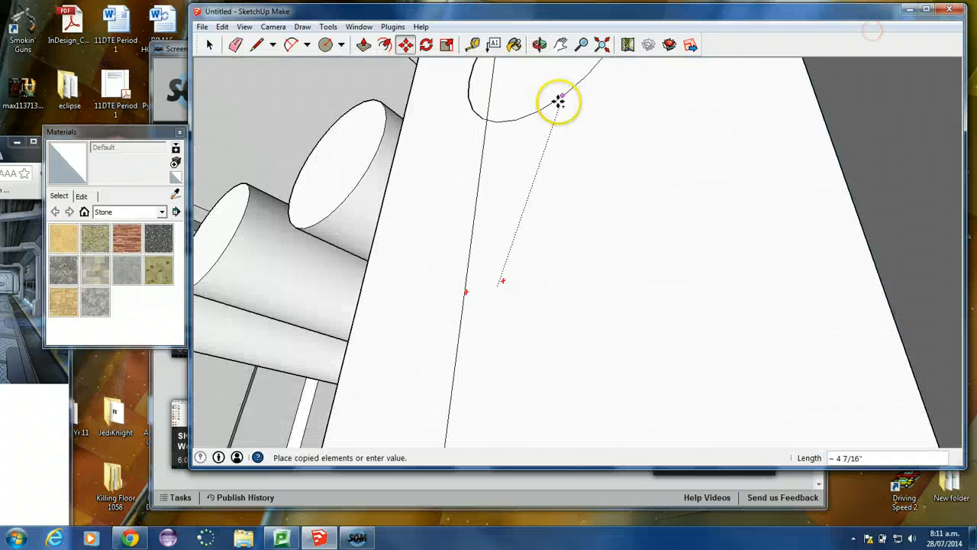
{"action": "left_click", "coordinate": [602, 44]}
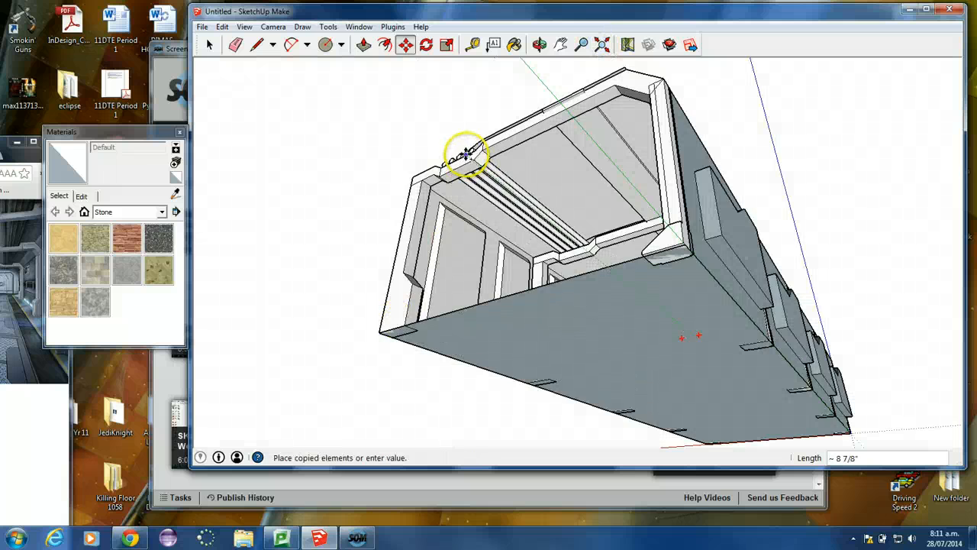
{"action": "middle_click_drag", "start_coordinate": [466, 155], "coordinate": [529, 246]}
{"action": "scroll", "coordinate": [527, 298], "scroll_direction": "up", "scroll_amount": 5}
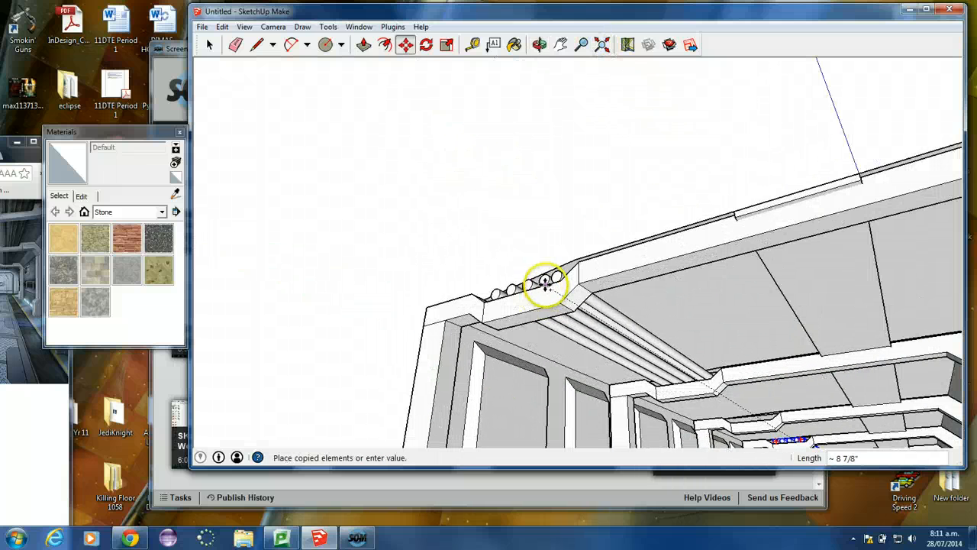
{"action": "left_click", "coordinate": [539, 284]}
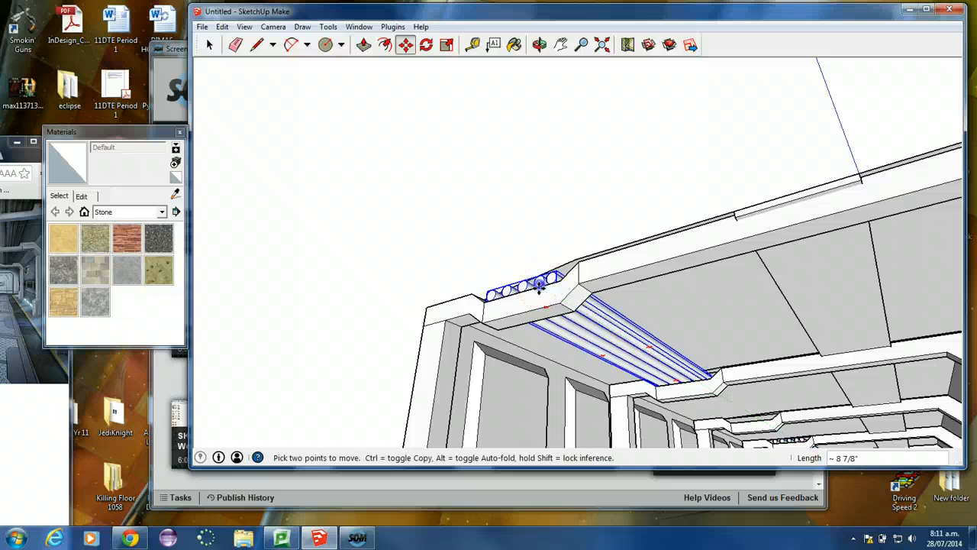
{"action": "left_click", "coordinate": [687, 340]}
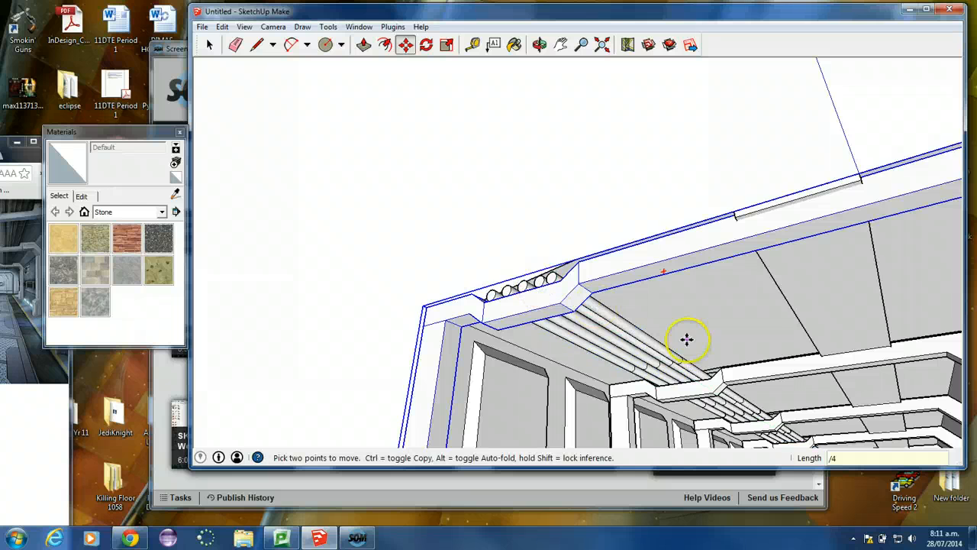
- Check the spacing of the pipe copies along the ceiling and undo the array and the copy
{"action": "middle_click_drag", "start_coordinate": [689, 345], "coordinate": [720, 379]}
{"action": "scroll", "coordinate": [571, 328], "scroll_direction": "down", "scroll_amount": 5}
{"action": "mouse_move", "coordinate": [571, 327]}
{"action": "middle_mouse_down"}
{"action": "mouse_move", "coordinate": [532, 257]}
{"action": "mouse_move", "coordinate": [552, 323]}
{"action": "mouse_move", "coordinate": [476, 317]}
{"action": "mouse_move", "coordinate": [582, 323]}
{"action": "middle_mouse_up"}
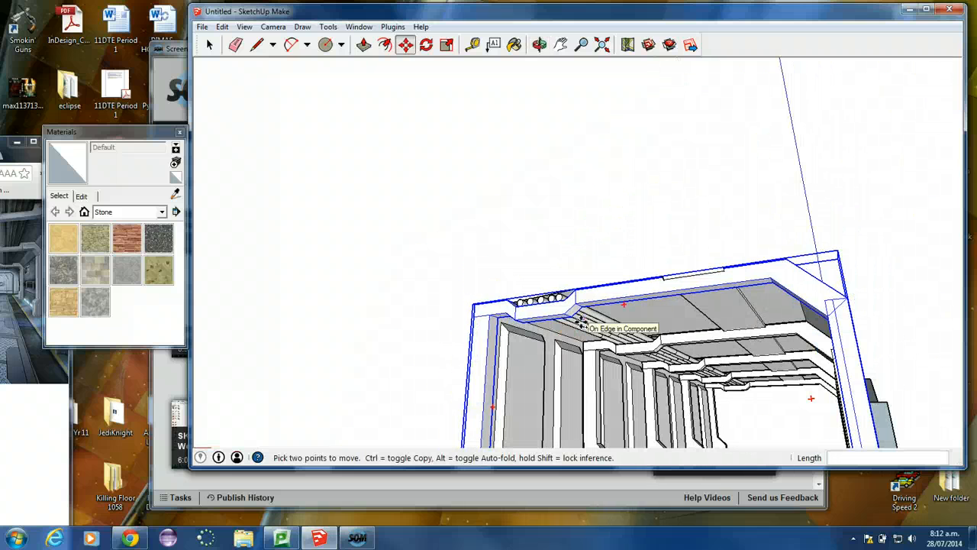
{"action": "left_click", "coordinate": [559, 305]}
{"action": "scroll", "coordinate": [716, 380], "scroll_direction": "up", "scroll_amount": 5}
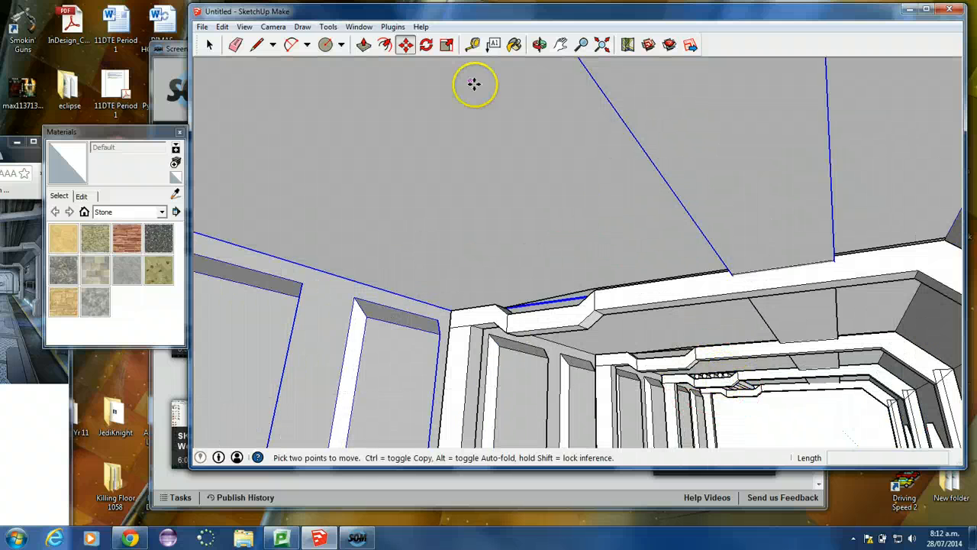
{"action": "scroll", "coordinate": [730, 385], "scroll_direction": "down", "scroll_amount": 4}
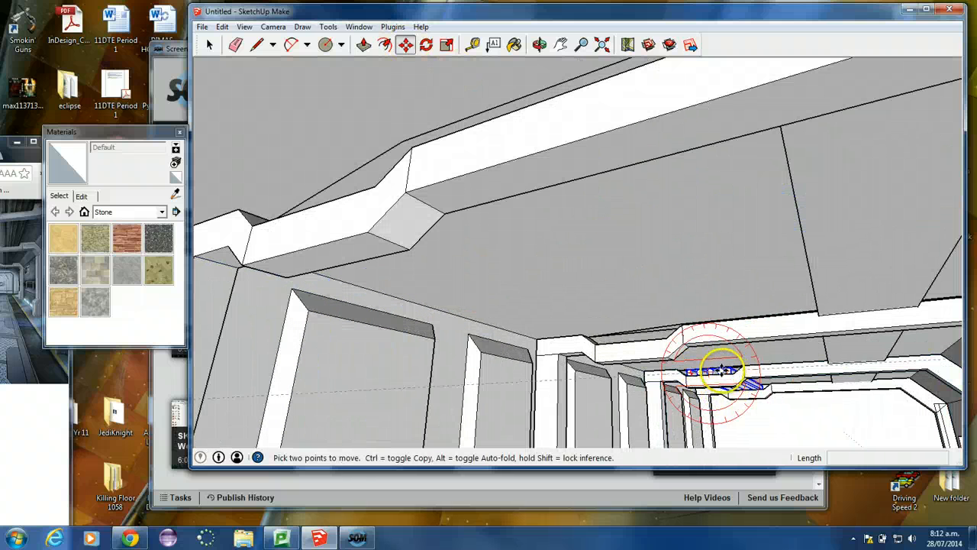
- Copy the remaining pipe component about 8 7/8" into the opposite end section and array the copies with /3
{"action": "left_click_drag", "start_coordinate": [718, 372], "coordinate": [669, 391]}
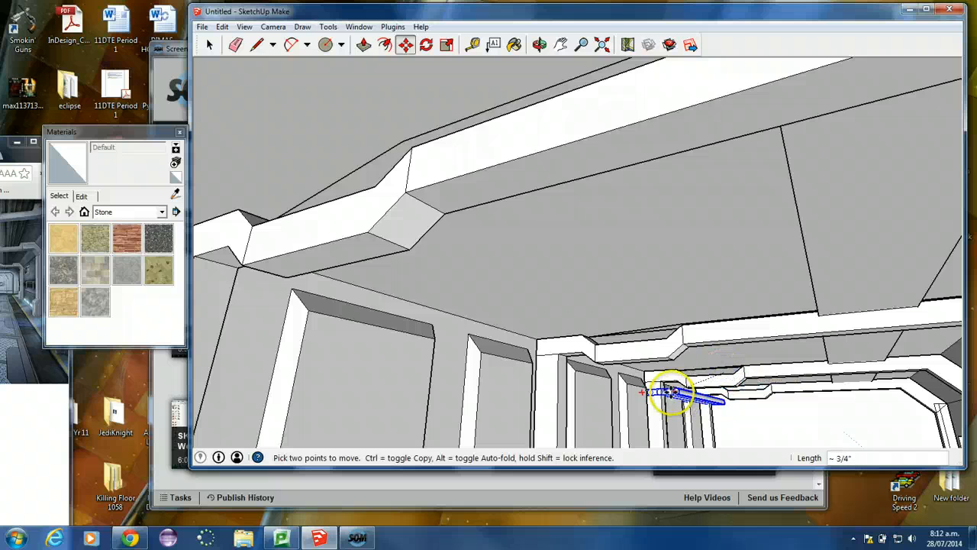
{"action": "key", "text": "ctrl"}
{"action": "scroll", "coordinate": [672, 391], "scroll_direction": "down", "scroll_amount": 6}
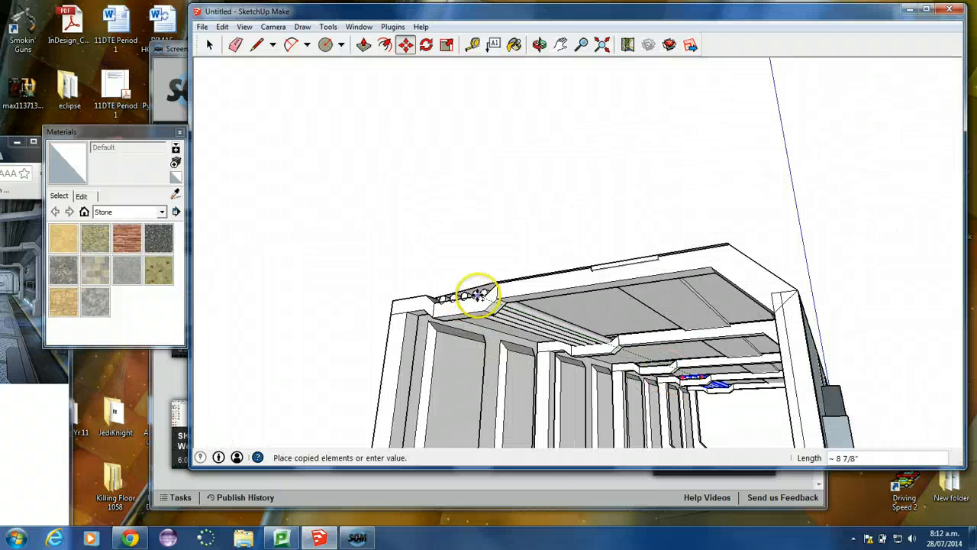
{"action": "left_click_drag", "start_coordinate": [478, 295], "coordinate": [475, 292]}
{"action": "left_click", "coordinate": [475, 292]}
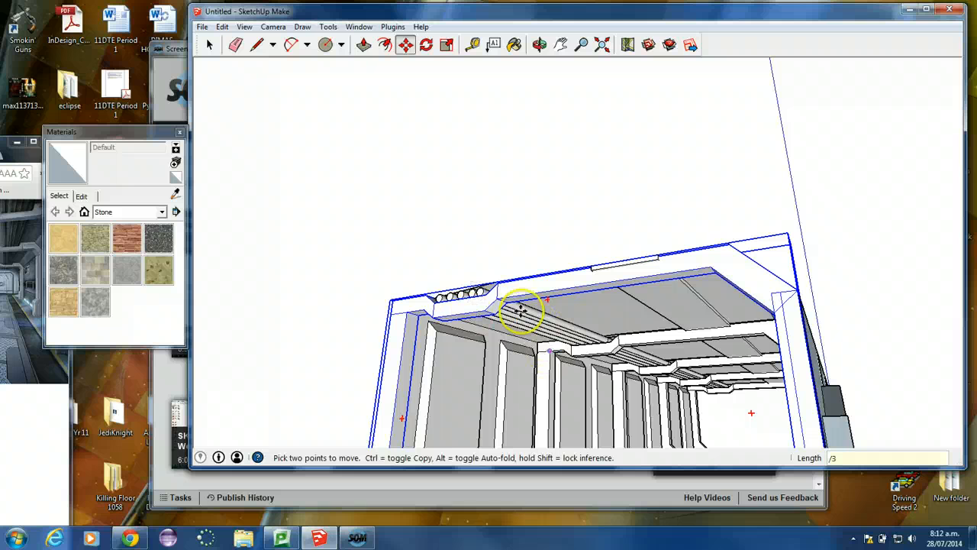
{"action": "scroll", "coordinate": [591, 321], "scroll_direction": "up", "scroll_amount": 2}
{"action": "middle_click_drag", "start_coordinate": [591, 321], "coordinate": [687, 277]}
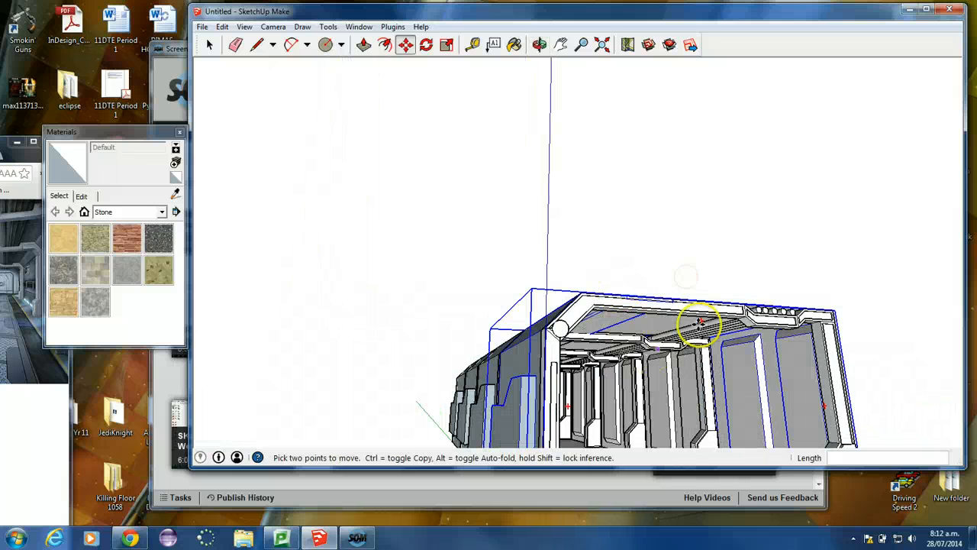
- Select the pipe component in the open end section and copy it about 4 1/8" out beside the hallway
{"action": "left_click", "coordinate": [209, 45]}
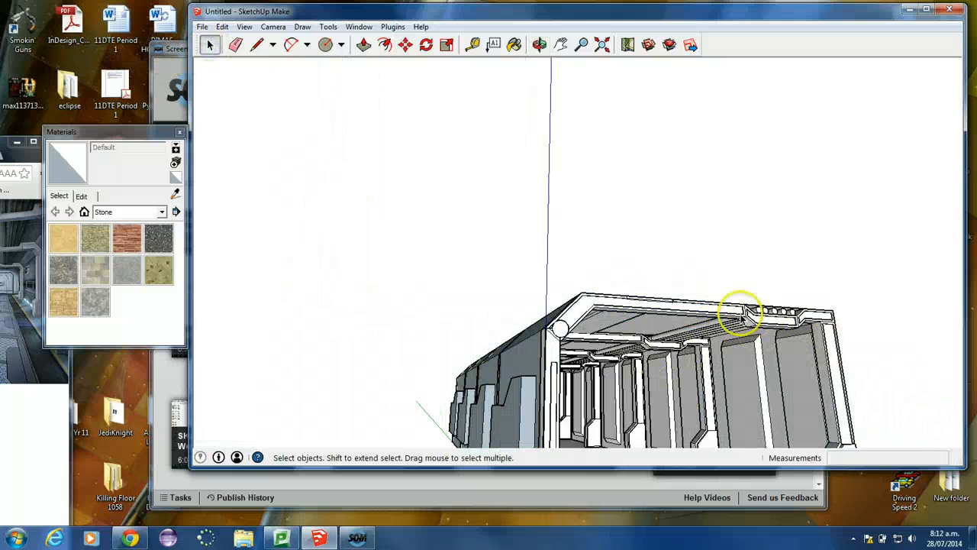
{"action": "left_click", "coordinate": [405, 44]}
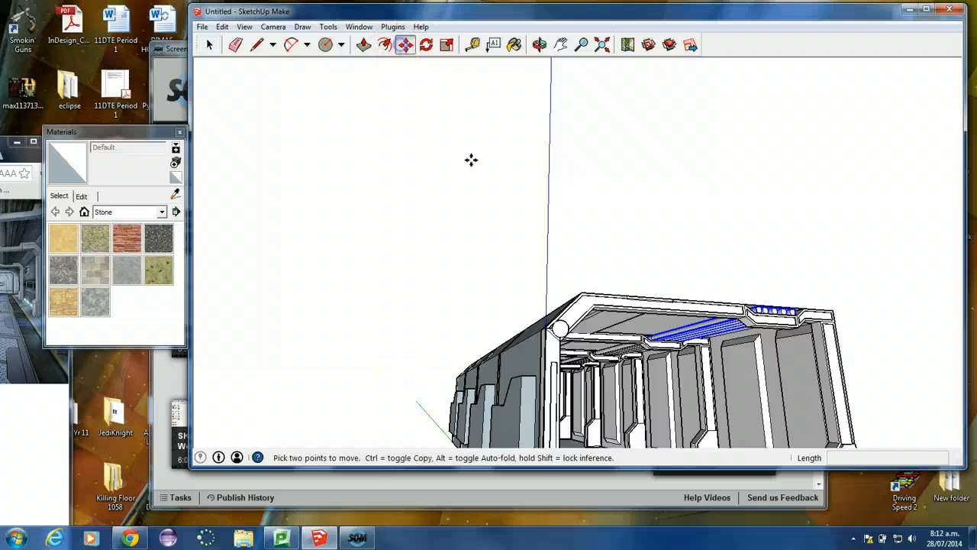
{"action": "scroll", "coordinate": [589, 295], "scroll_direction": "down", "scroll_amount": 3}
{"action": "middle_click_drag", "start_coordinate": [648, 231], "coordinate": [604, 418]}
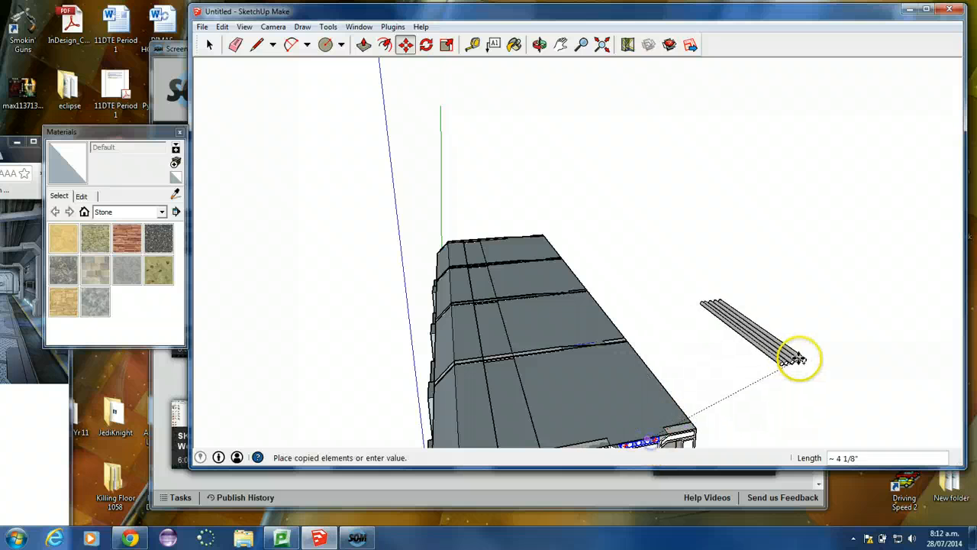
{"action": "left_click", "coordinate": [824, 359]}
{"action": "middle_click_drag", "start_coordinate": [824, 360], "coordinate": [446, 344]}
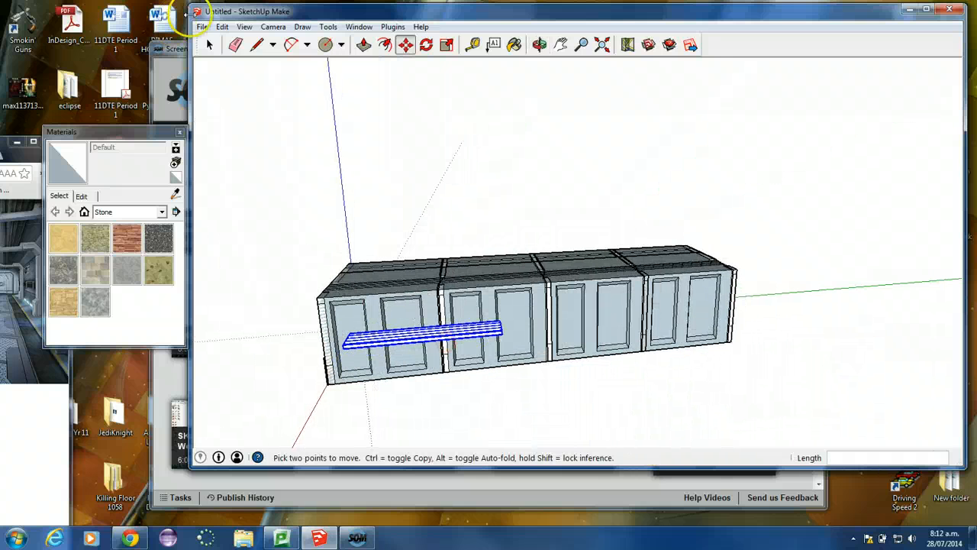
- Open the pipe component copy beside the hallway for editing and examine its individual pipes
{"action": "left_click", "coordinate": [209, 44]}
{"action": "double_click", "coordinate": [389, 349]}
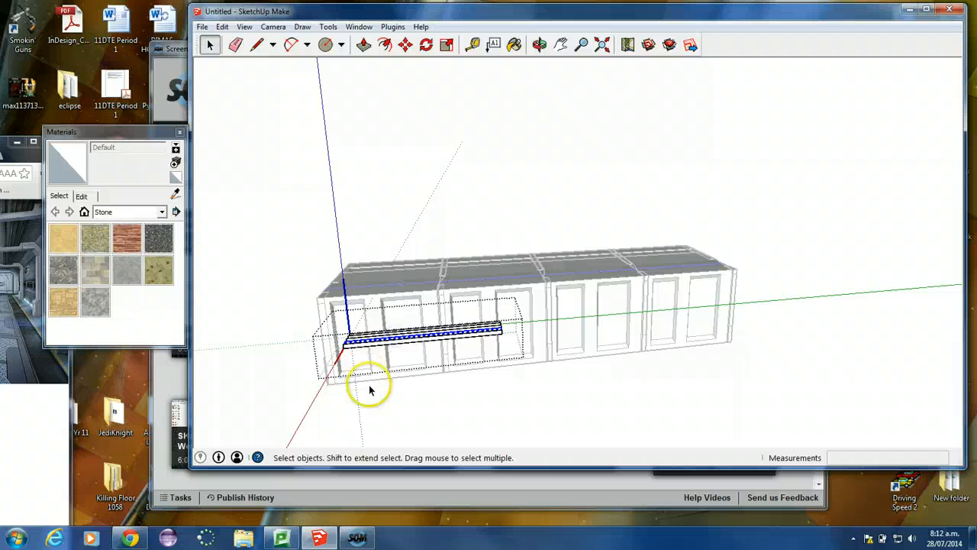
{"action": "scroll", "coordinate": [374, 381], "scroll_direction": "up", "scroll_amount": 5}
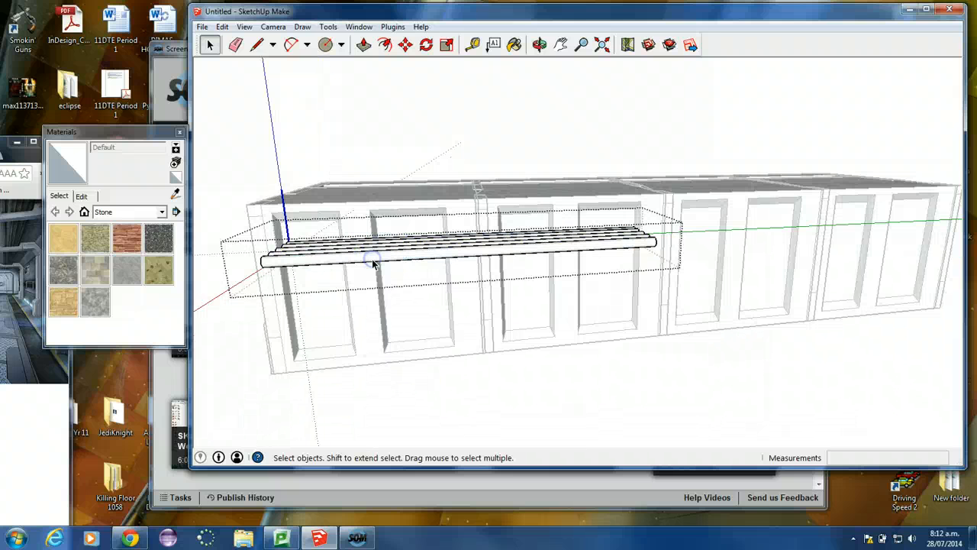
{"action": "middle_click_drag", "start_coordinate": [368, 289], "coordinate": [379, 252]}
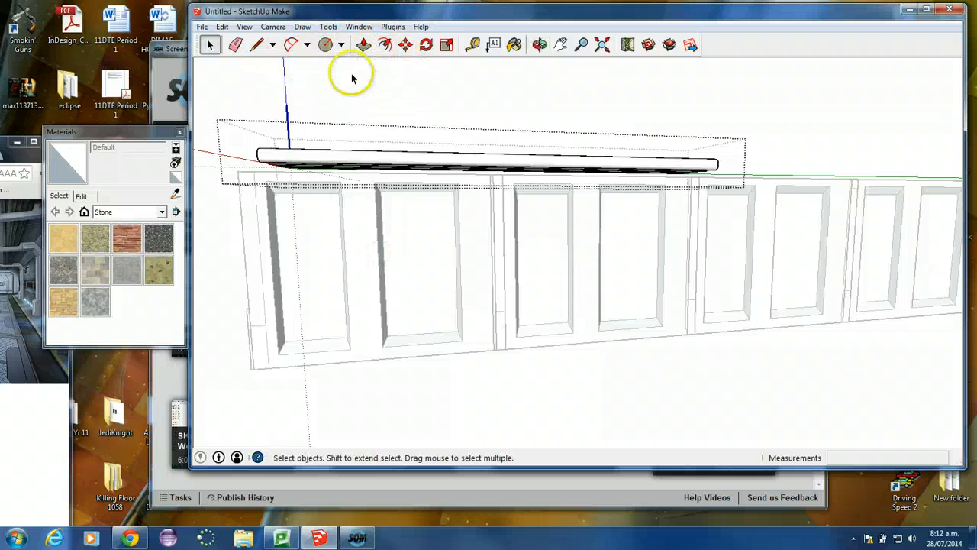
{"action": "middle_click_drag", "start_coordinate": [317, 122], "coordinate": [345, 166]}
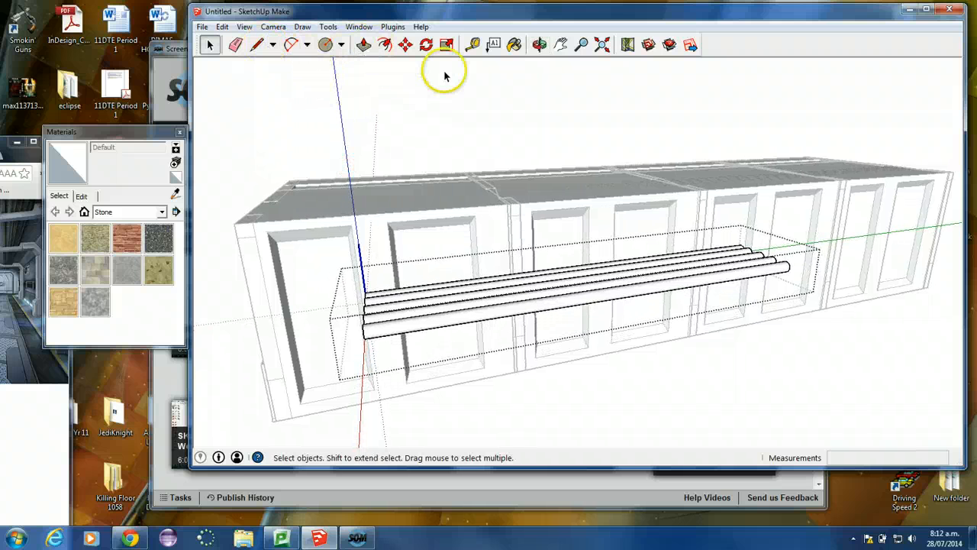
{"action": "scroll", "coordinate": [574, 309], "scroll_direction": "up", "scroll_amount": 2}
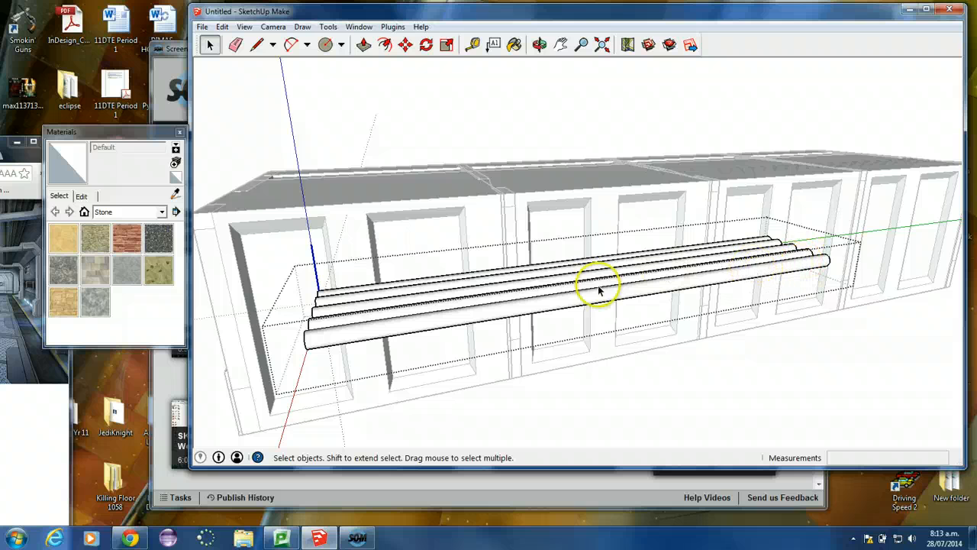
- Leave component editing and delete the pipe copy beside the hallway
{"action": "left_click", "coordinate": [324, 133]}
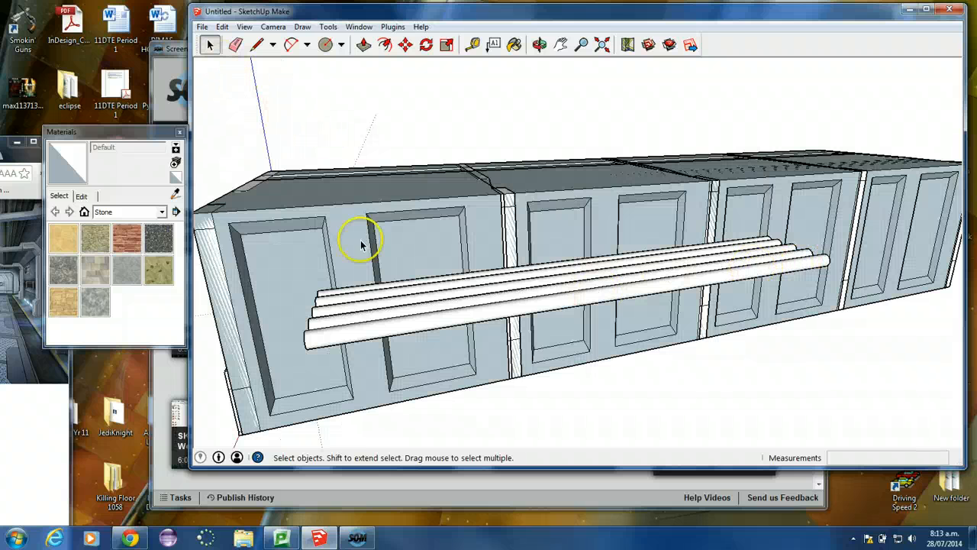
{"action": "left_click", "coordinate": [380, 302]}
{"action": "key", "text": "Delete"}
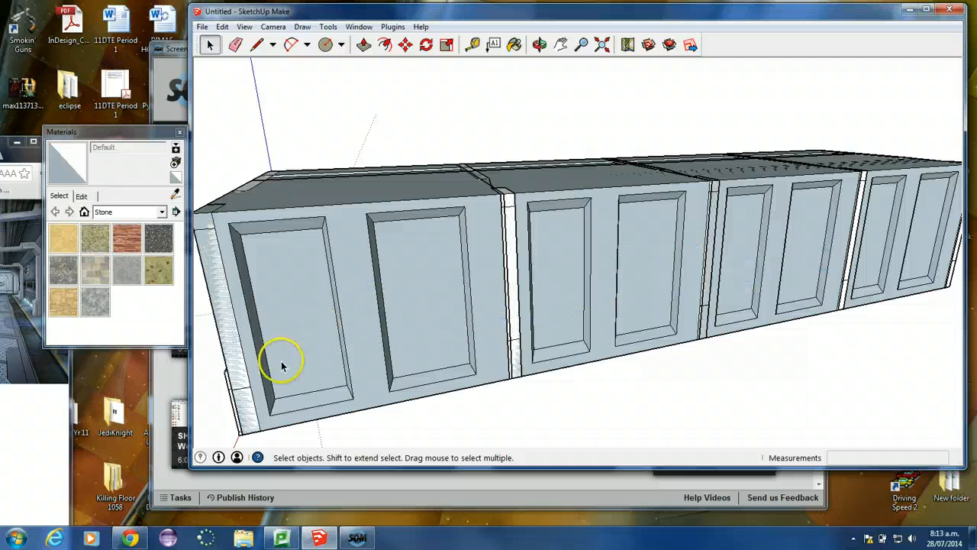
- Look down the inside of the finished hallway and save the model under the name scifihall
{"action": "middle_click_drag", "start_coordinate": [278, 308], "coordinate": [603, 220]}
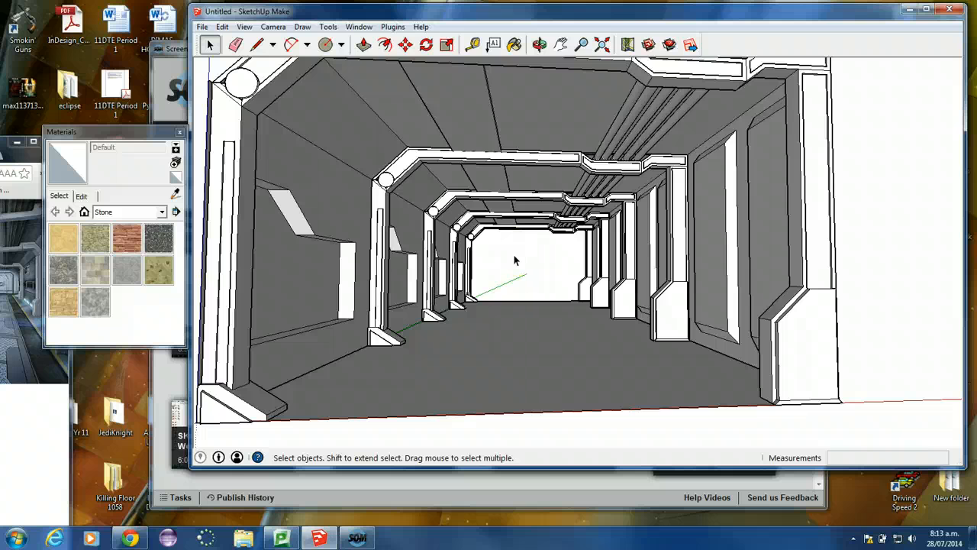
{"action": "middle_click_drag", "start_coordinate": [513, 274], "coordinate": [534, 277]}
{"action": "scroll", "coordinate": [507, 280], "scroll_direction": "up", "scroll_amount": 2}
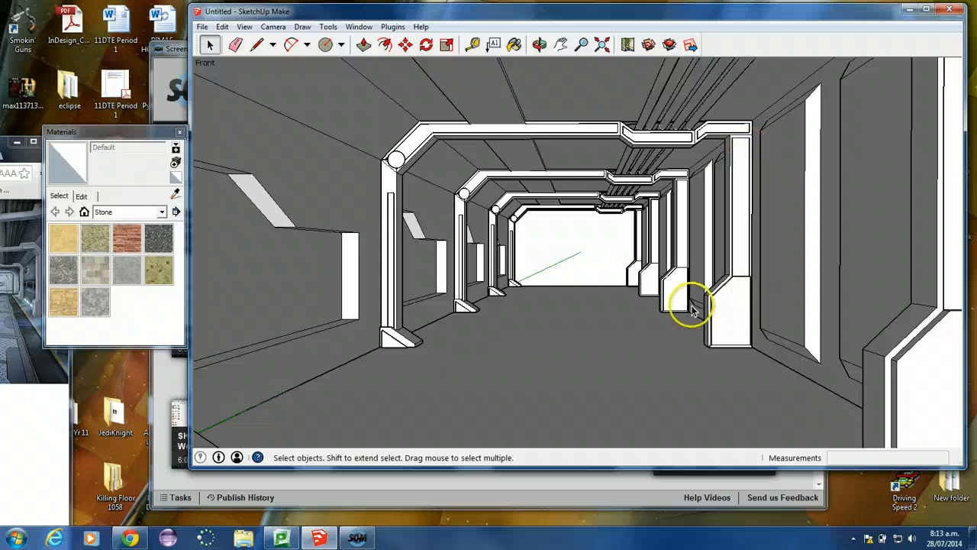
{"action": "left_click", "coordinate": [202, 26]}
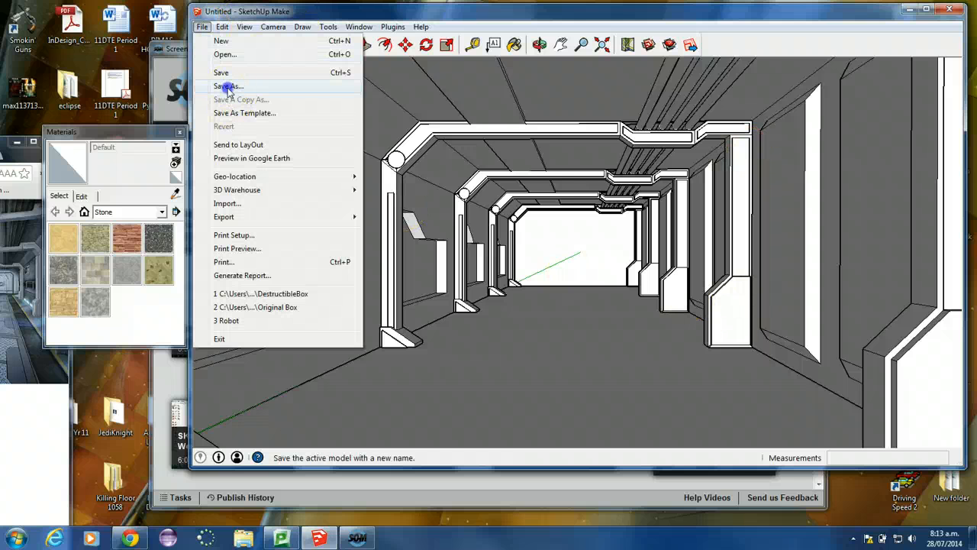
{"action": "left_click", "coordinate": [227, 88]}
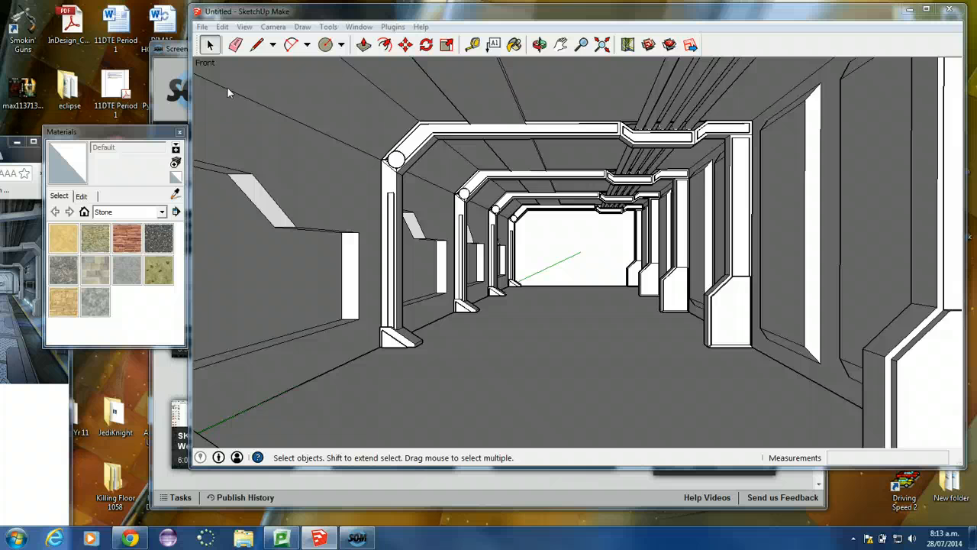
{"action": "type", "text": "sc"}
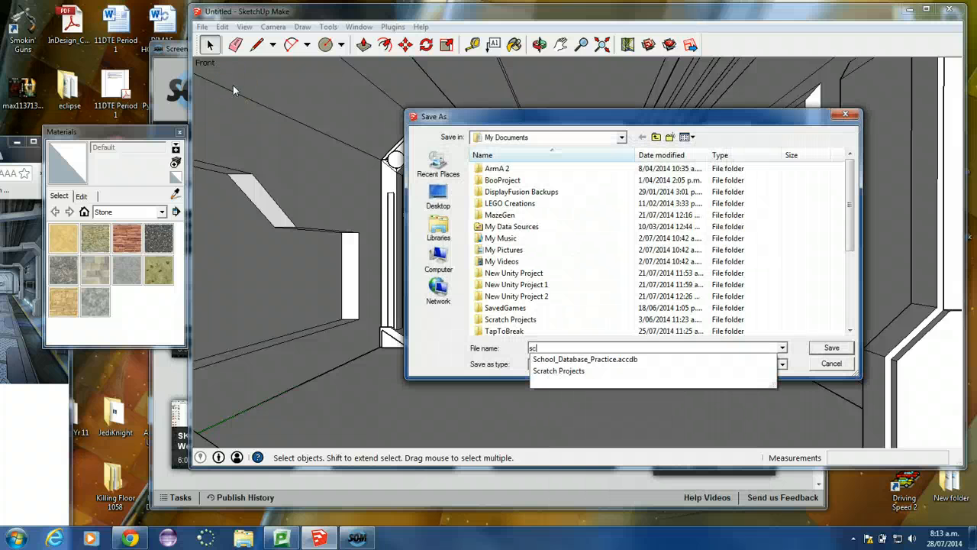
{"action": "type", "text": "ifihall"}
{"action": "key", "text": "Return"}
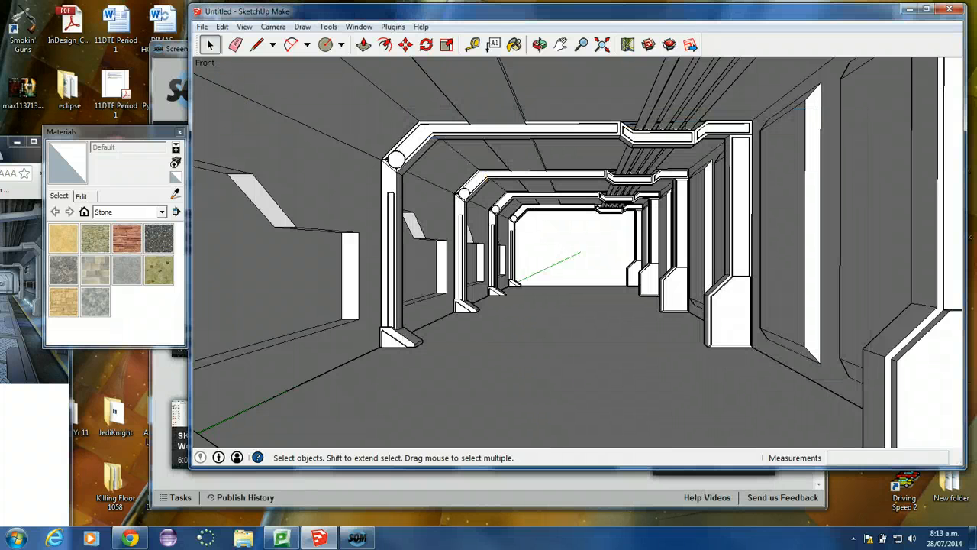